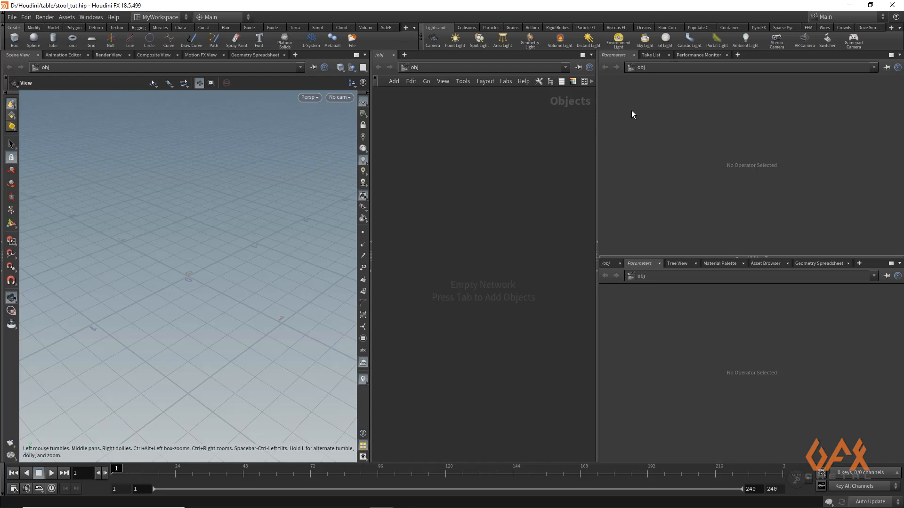
Create a Geometry object in the scene network and rename it Stool.
key(Tab)
text(geo)
key(Return)
click(456, 180)
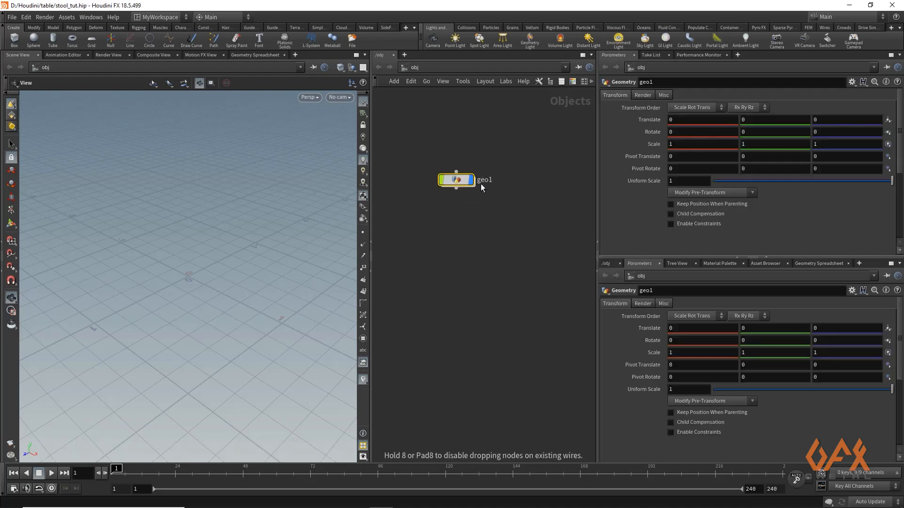
double_click(481, 180)
text(Stool)
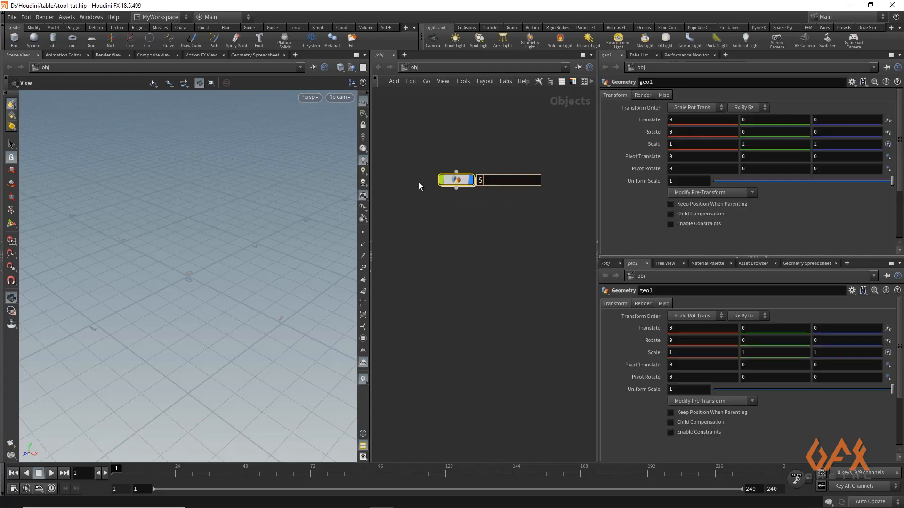
key(Return)
Enter the Stool object's network and place a Null node in it.
double_click(457, 180)
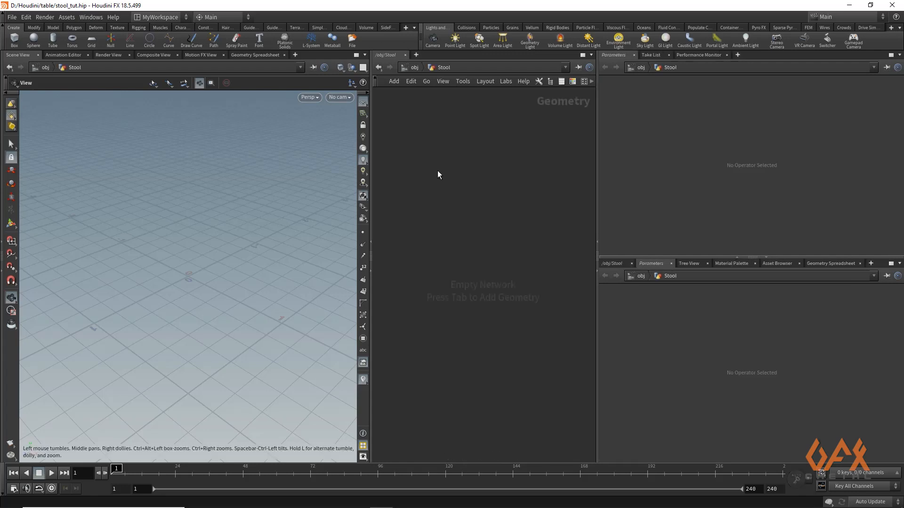
key(Tab)
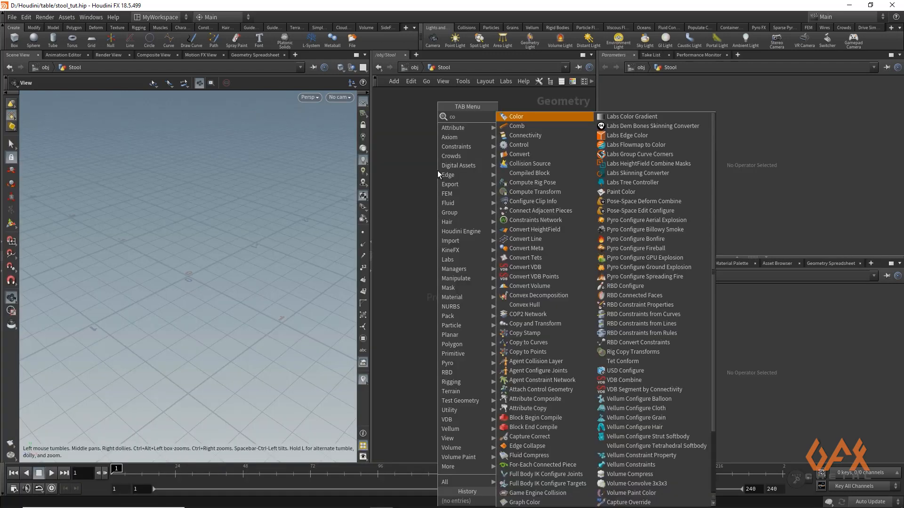
text(null)
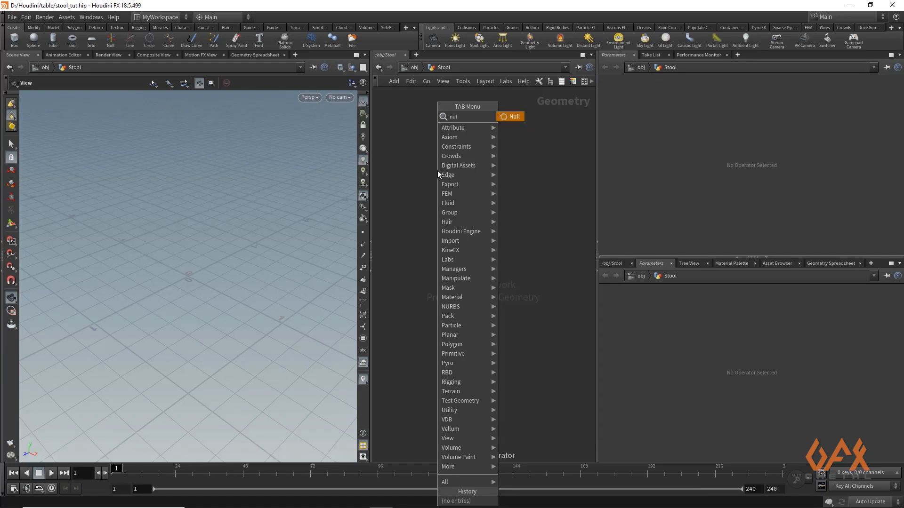
key(Return)
click(438, 175)
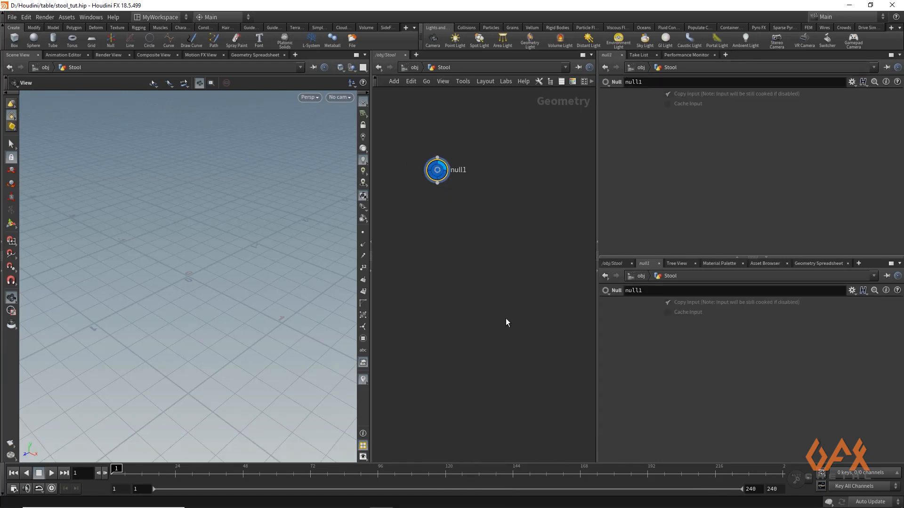
Color the null node green and rename it Controller.
key(c)
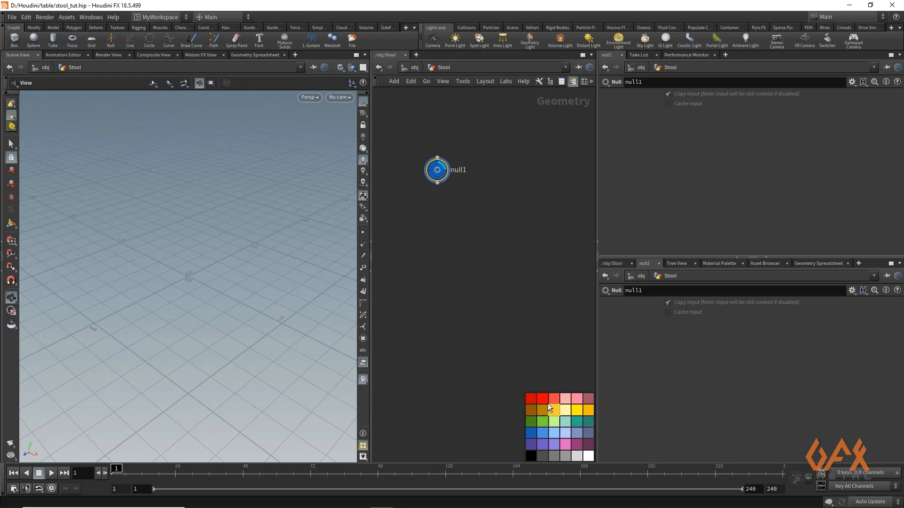
click(544, 423)
double_click(458, 170)
text(Controlle)
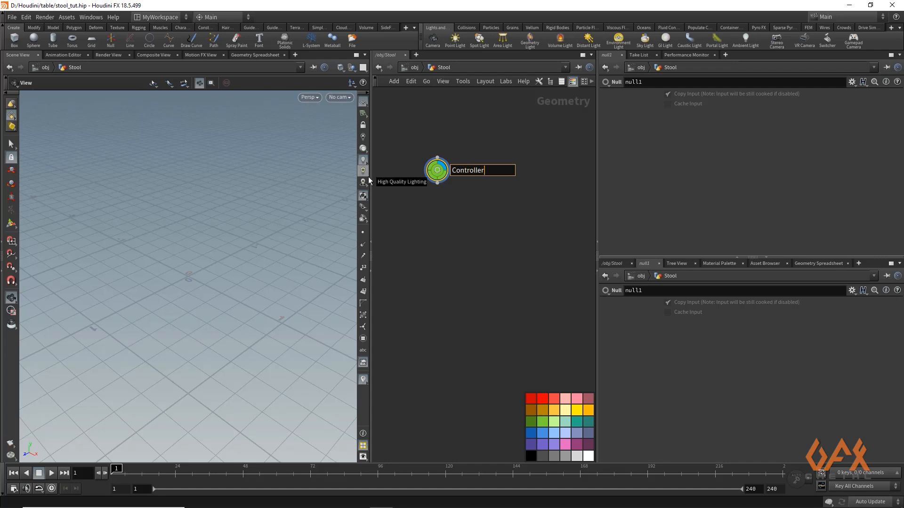
text(r)
key(Return)
Pin the second parameter pane to the Controller node, move the node aside and widen the network pane.
mouse_move(440, 172)
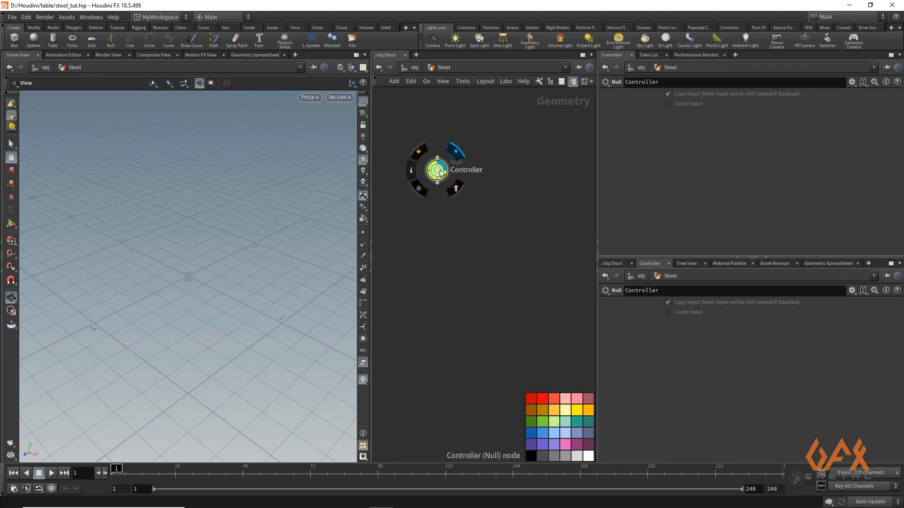
click(886, 276)
drag(427, 166, 533, 178)
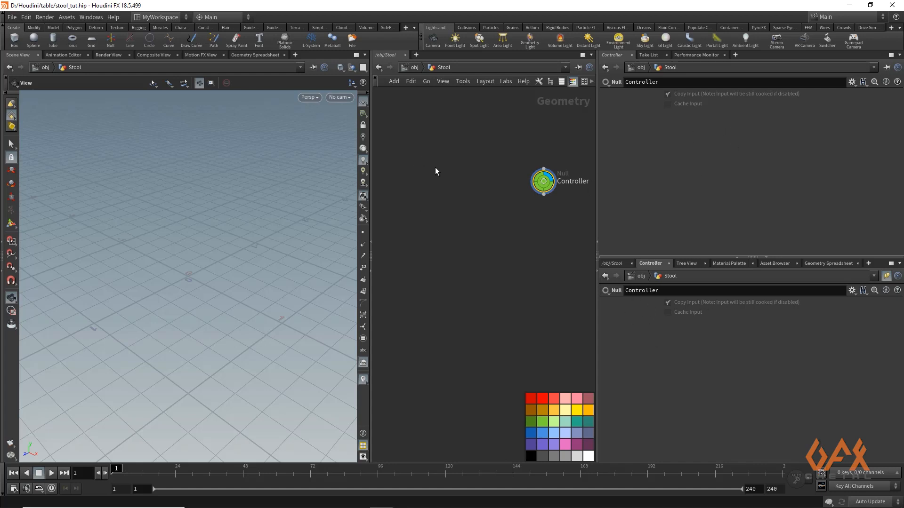
drag(372, 160, 335, 160)
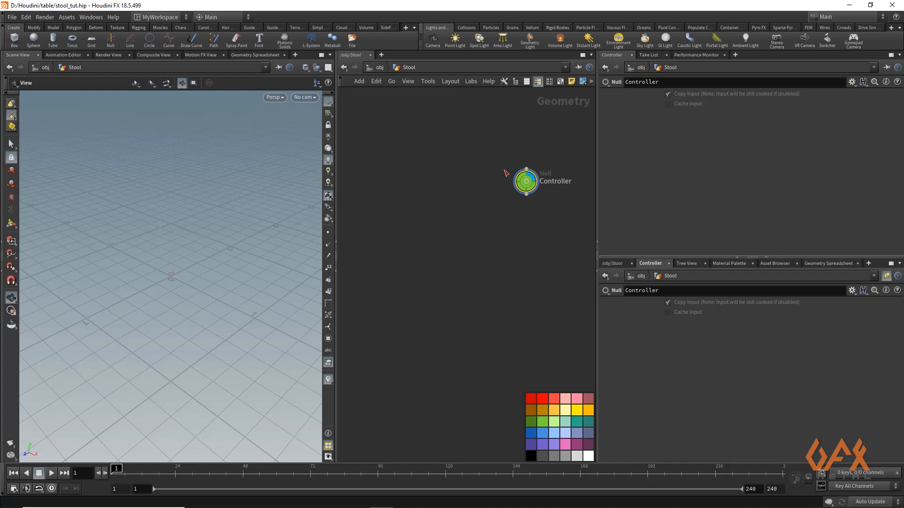
Open the Controller's parameter interface for editing and add a Float parameter to it.
mouse_move(528, 184)
click(852, 292)
click(790, 301)
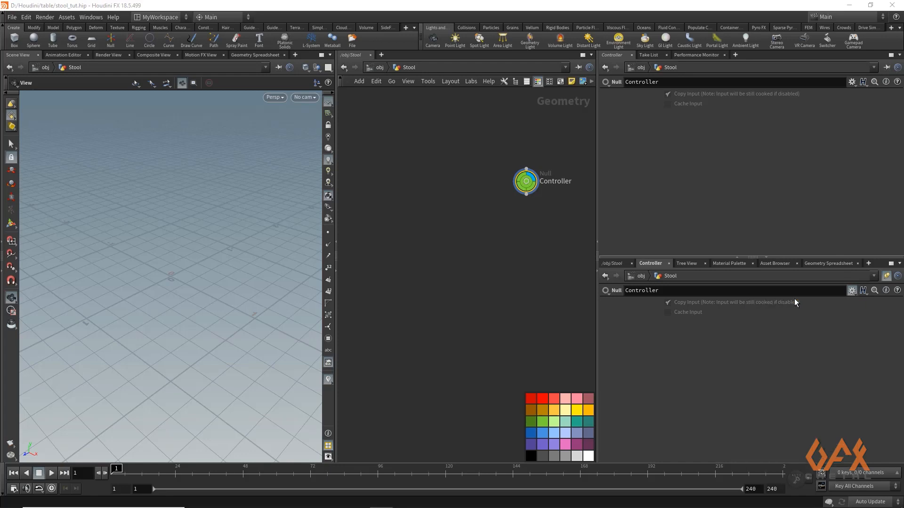
drag(562, 124, 238, 69)
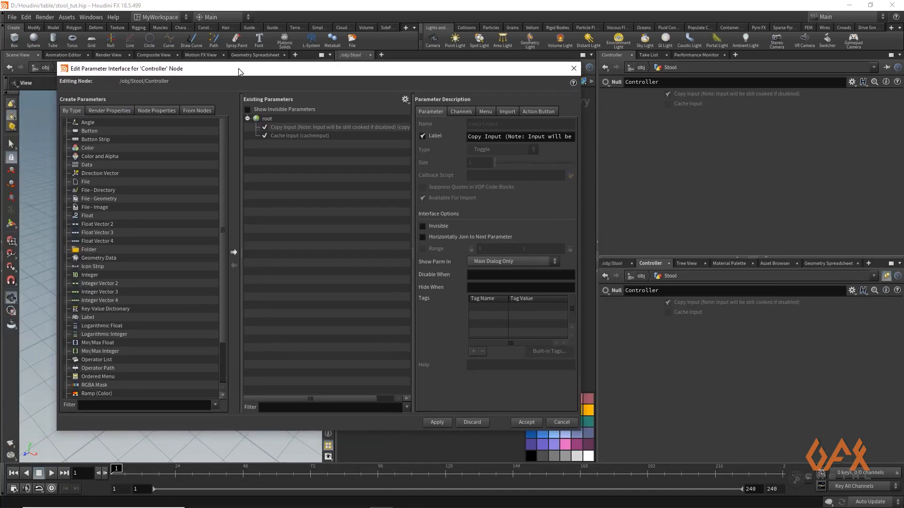
click(92, 217)
click(231, 253)
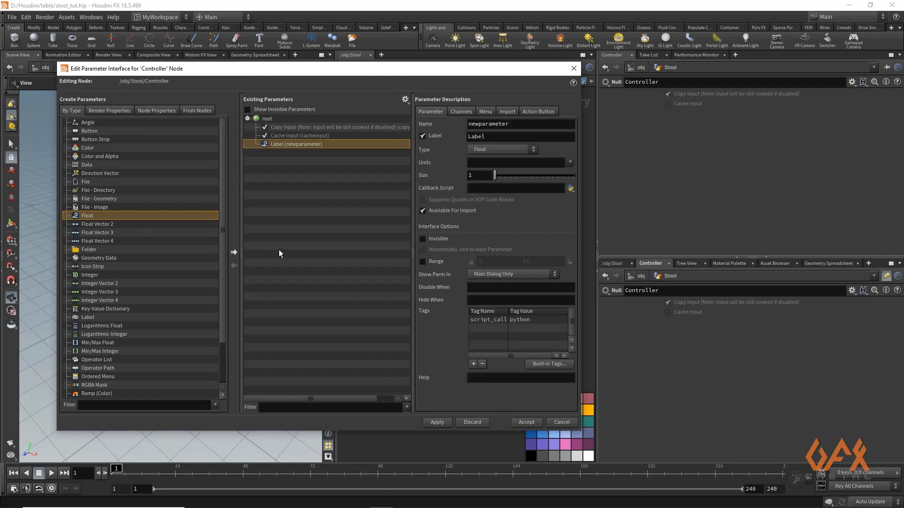
Name the new float parameter btr and label it Base Top Radius.
double_click(523, 124)
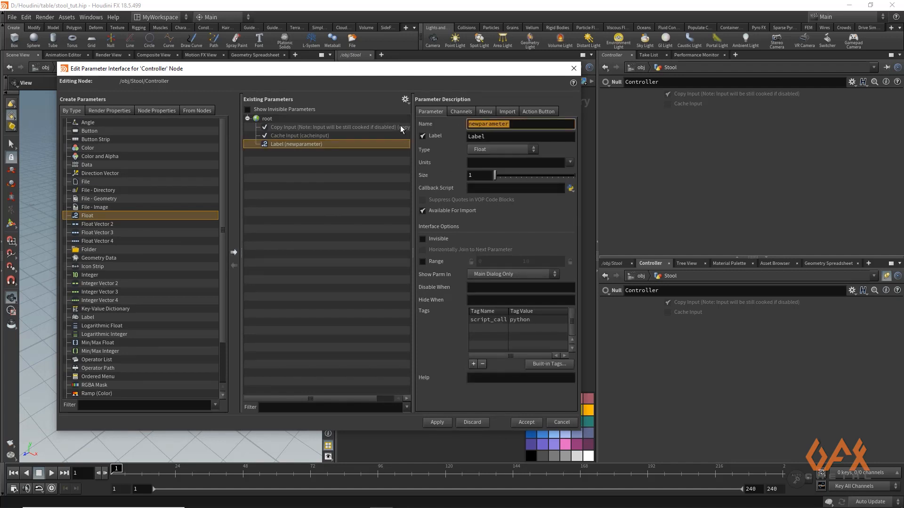
text(Base_)
key(BackSpace)
key(BackSpace)
key(BackSpace)
key(BackSpace)
key(BackSpace)
text(btr)
key(Tab)
text(B)
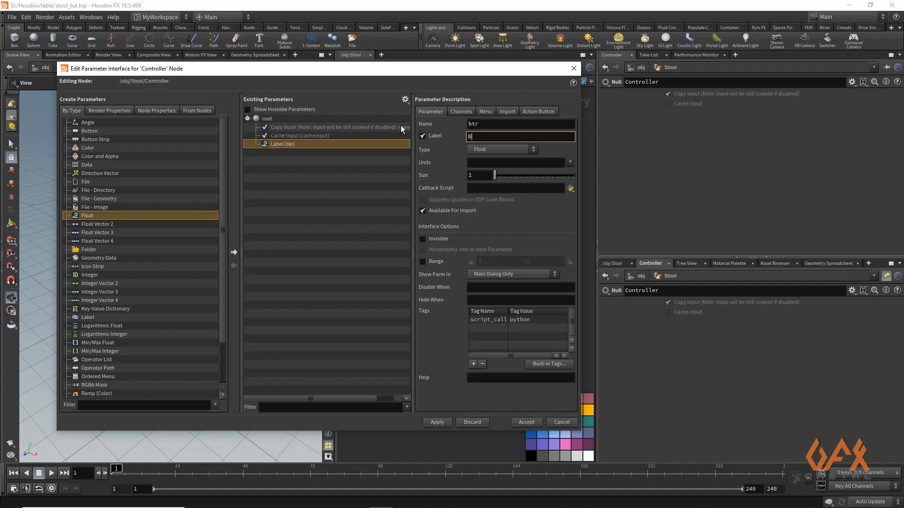
text(ase Top Radius)
Enable the range of the Base Top Radius parameter and set its maximum to 2.
click(423, 262)
click(535, 261)
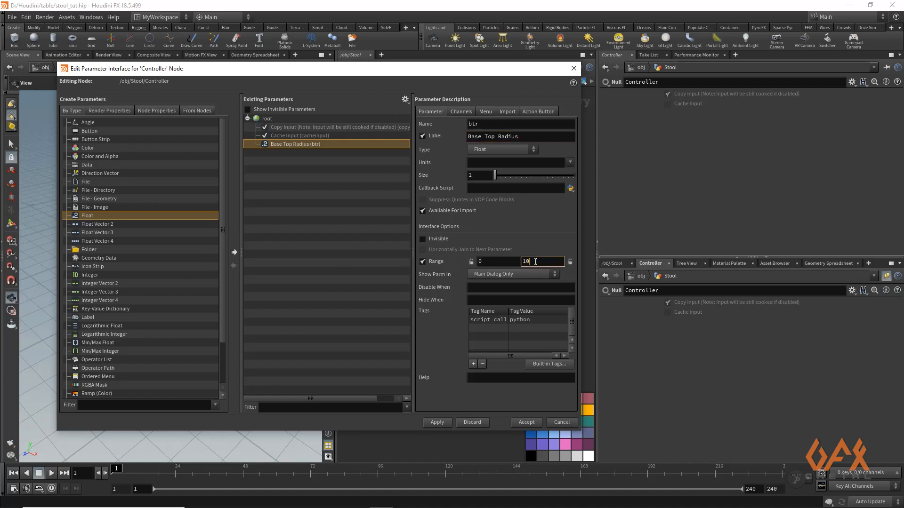
double_click(536, 261)
text(2)
Add a second float parameter named bbr, labelled Base Bottom Radius, with its range enabled and a maximum of 2.
click(237, 252)
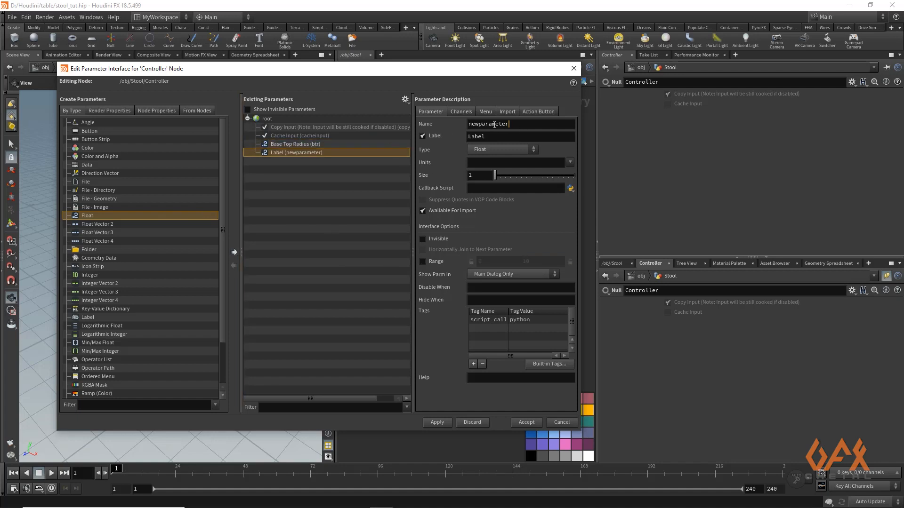
double_click(477, 124)
key(BackSpace)
text(bbr)
key(Tab)
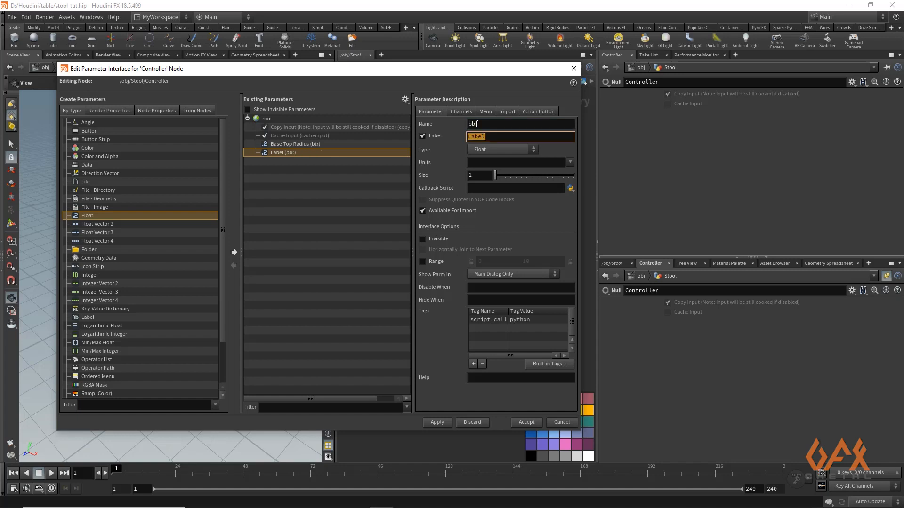
text(Base Bottom Radius)
click(422, 262)
double_click(548, 260)
text(2)
key(Return)
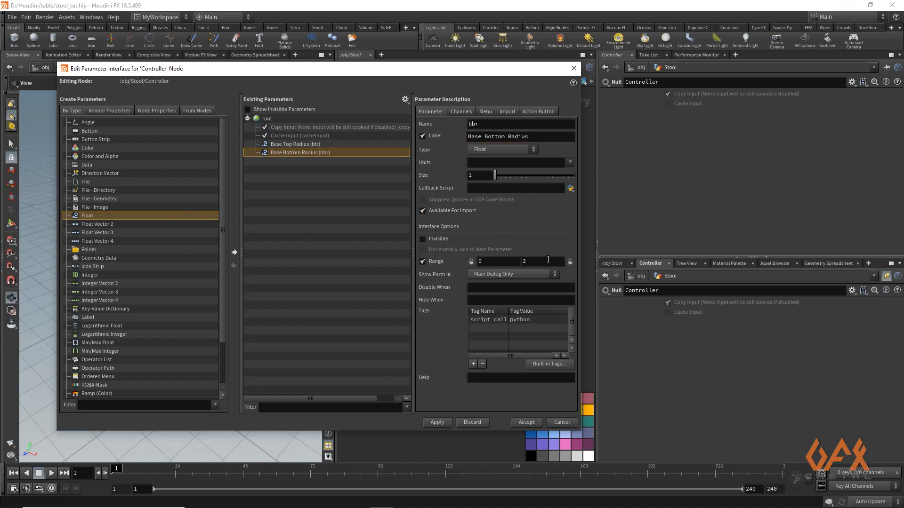
Add a float parameter named bh, labelled Base Height, with a range maximum of 5, and accept the interface changes.
click(233, 253)
text(bh)
key(Tab)
text(Base Height)
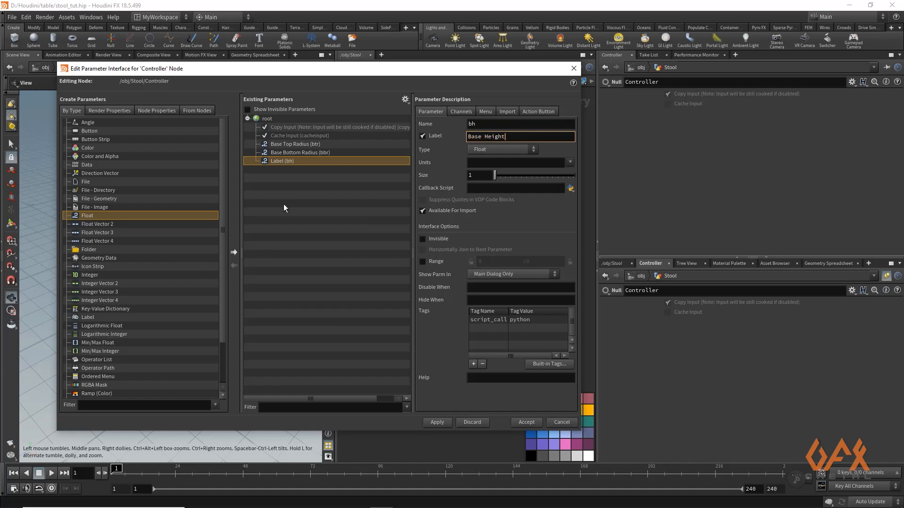
click(422, 261)
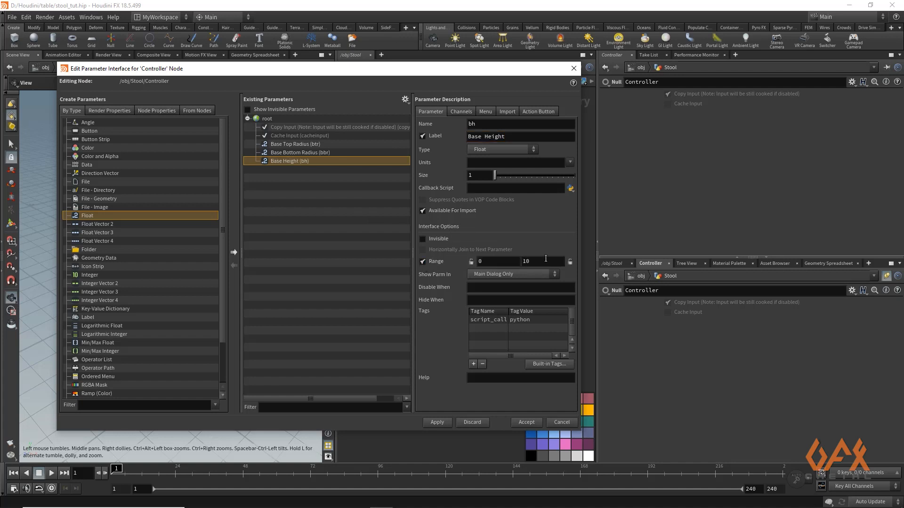
double_click(540, 260)
text(5)
click(438, 422)
click(526, 422)
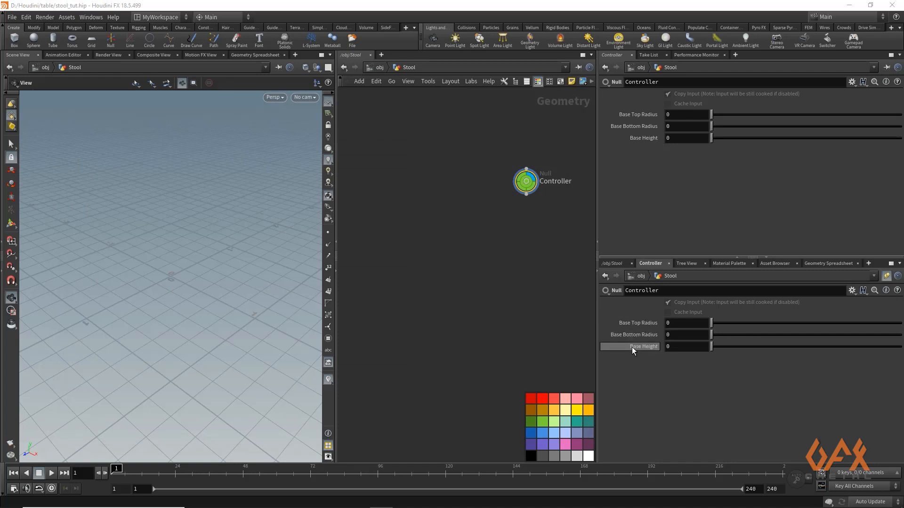
Set the Controller's Base Top Radius to 0.2, Base Bottom Radius to 0.3 and Base Height to 1.5.
click(681, 324)
text(.2)
click(682, 333)
text(.3)
key(Tab)
text(1.5)
key(Return)
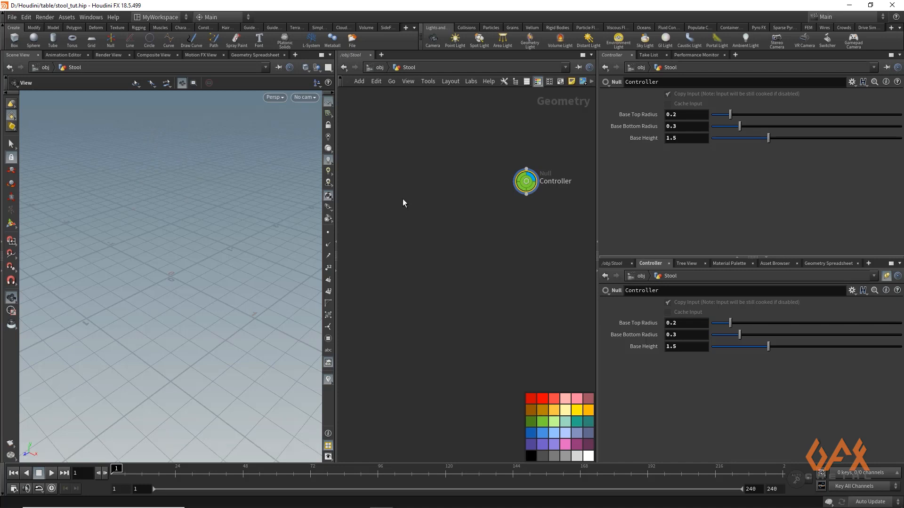
Switch the viewport to the front view and place an Add node beside the Controller in the network.
middle_drag(178, 174, 154, 188)
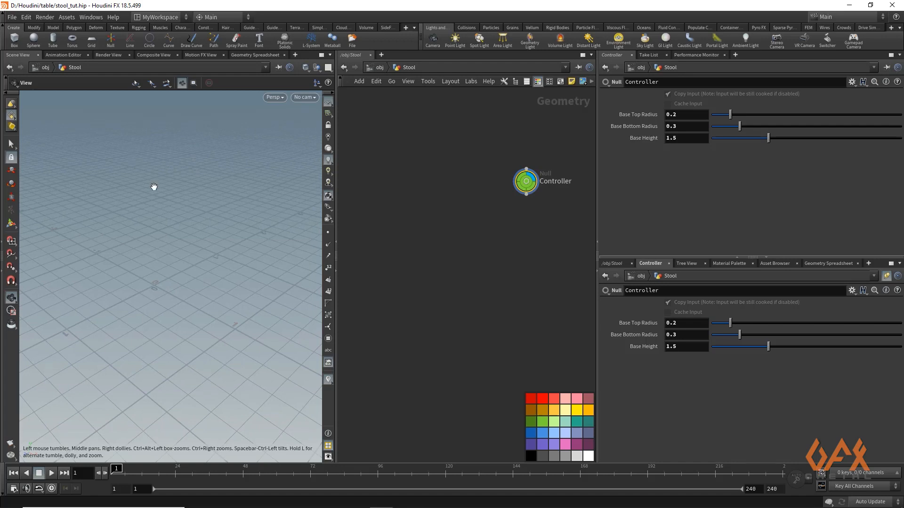
key(space+3)
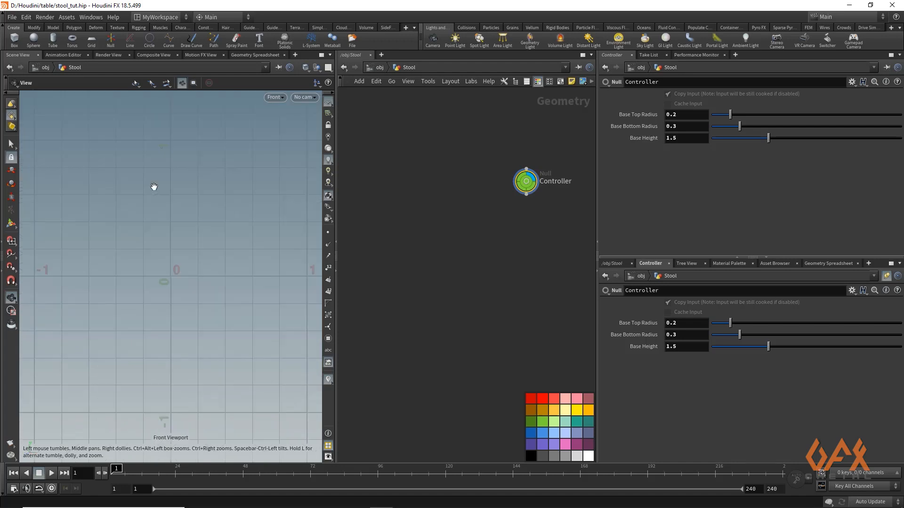
middle_drag(155, 155, 157, 261)
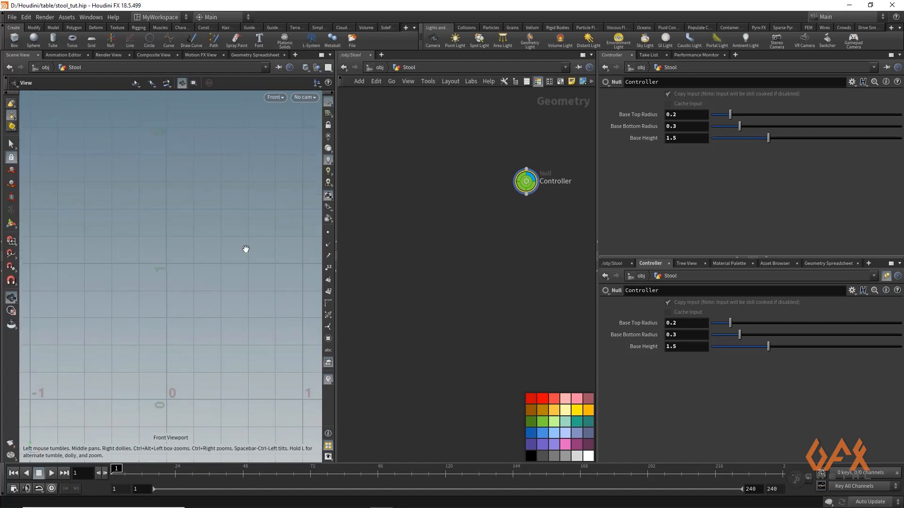
key(Tab)
text(add)
key(Return)
click(386, 193)
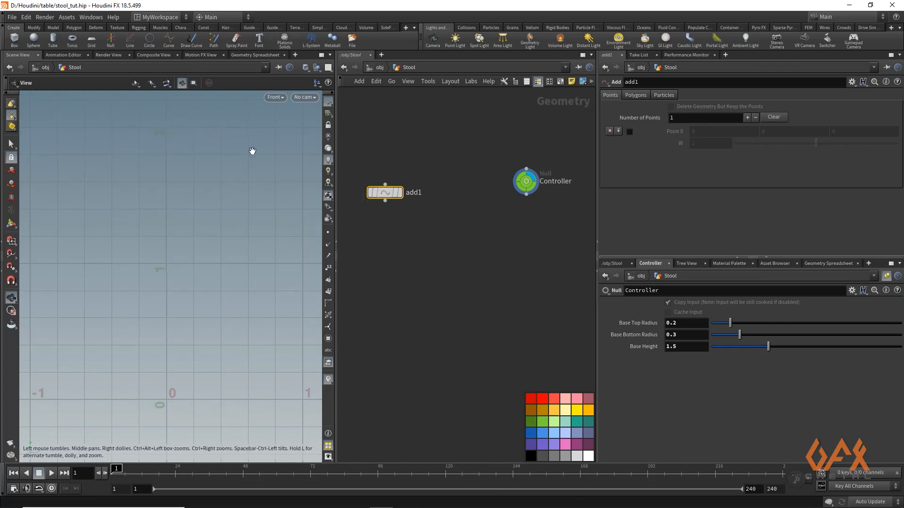
drag(385, 194, 413, 214)
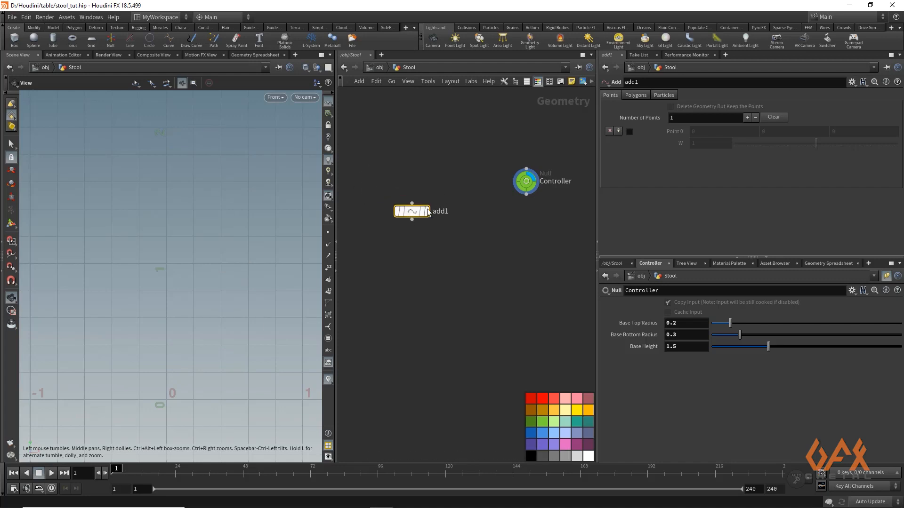
Increase the Add node's number of points to 3 and enable points 0, 1 and 2.
click(746, 118)
click(746, 118)
click(629, 132)
click(629, 154)
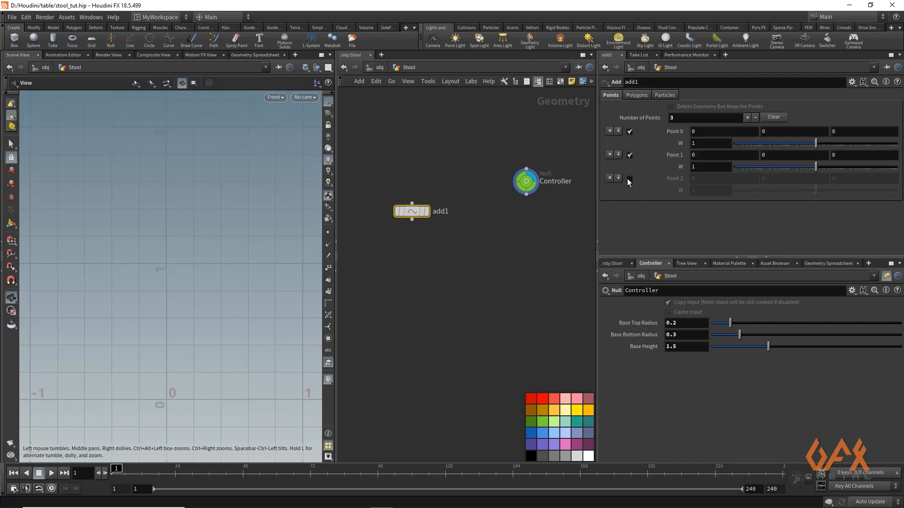
click(629, 179)
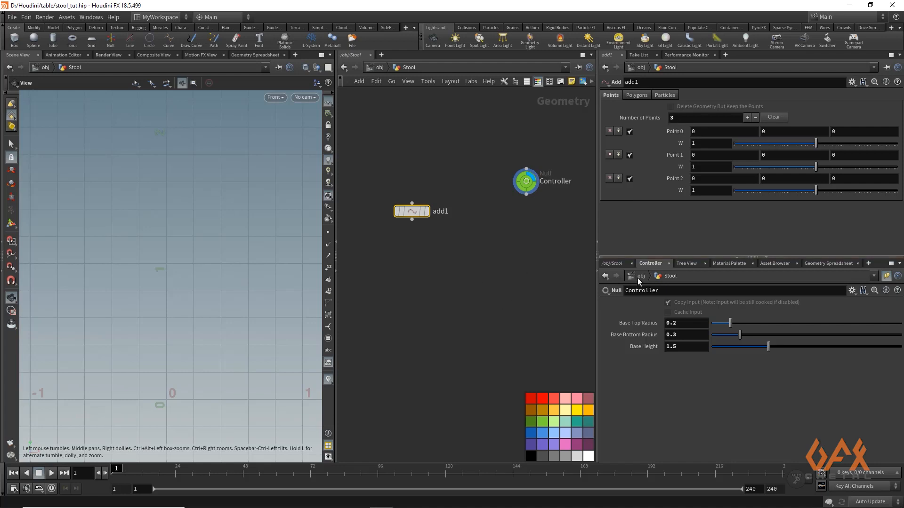
Link the Y coordinate of point 0 to the Controller's Base Height with a relative reference.
double_click(688, 349)
right_click(687, 350)
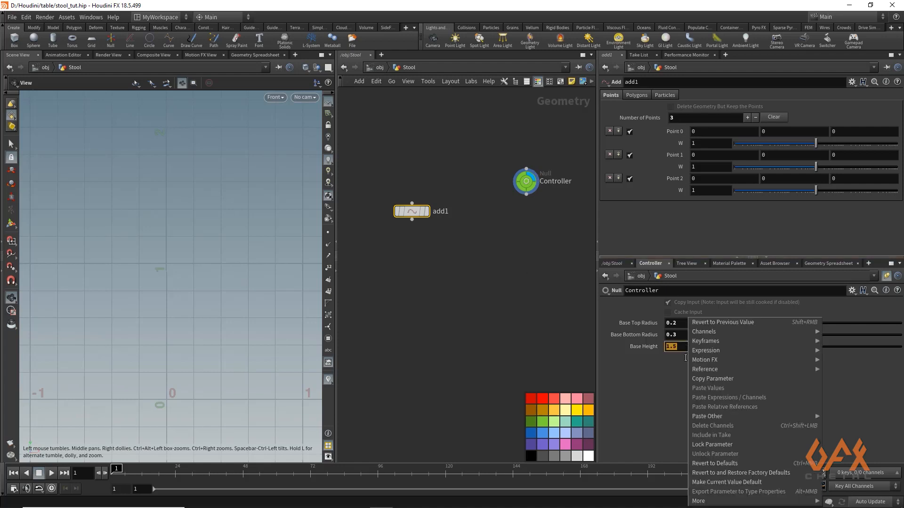
click(696, 382)
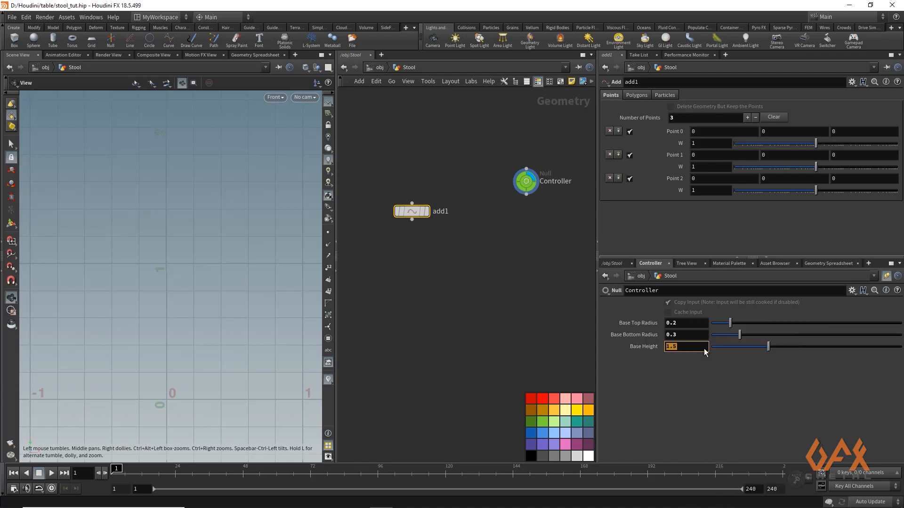
right_click(766, 131)
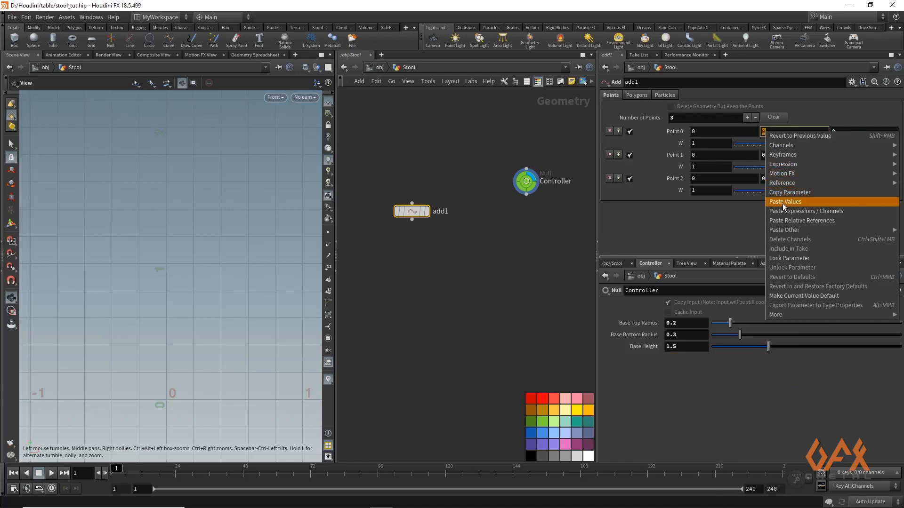
click(787, 219)
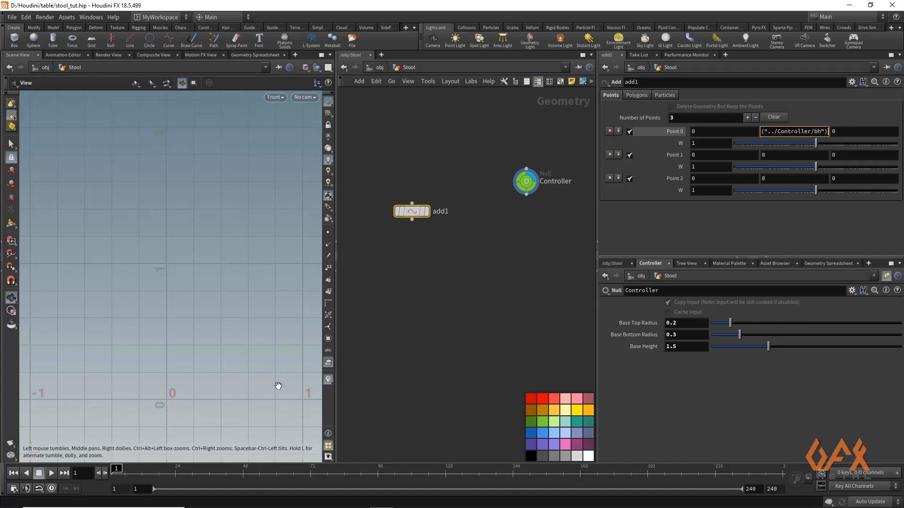
Display the Add node and link the X coordinate of point 1 to the Controller's Base Top Radius with a relative reference.
click(427, 211)
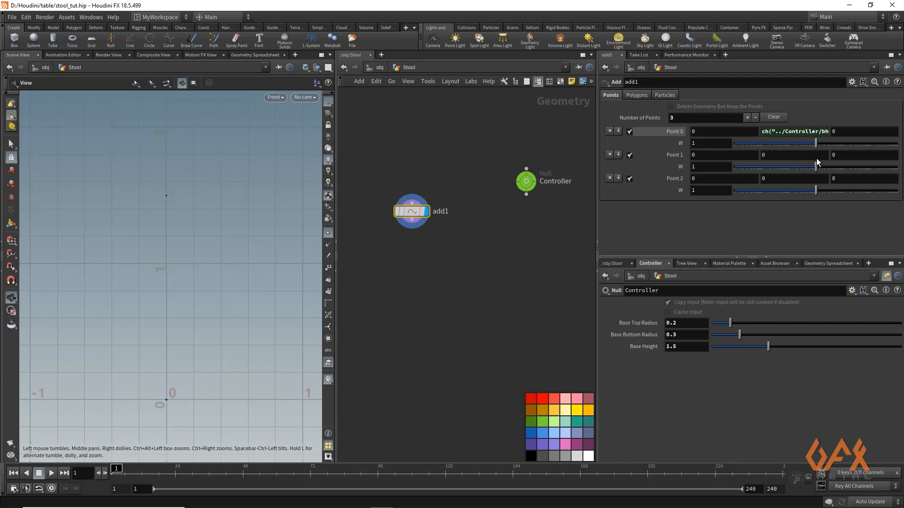
click(680, 323)
right_click(676, 323)
click(696, 380)
click(701, 154)
right_click(703, 155)
click(729, 244)
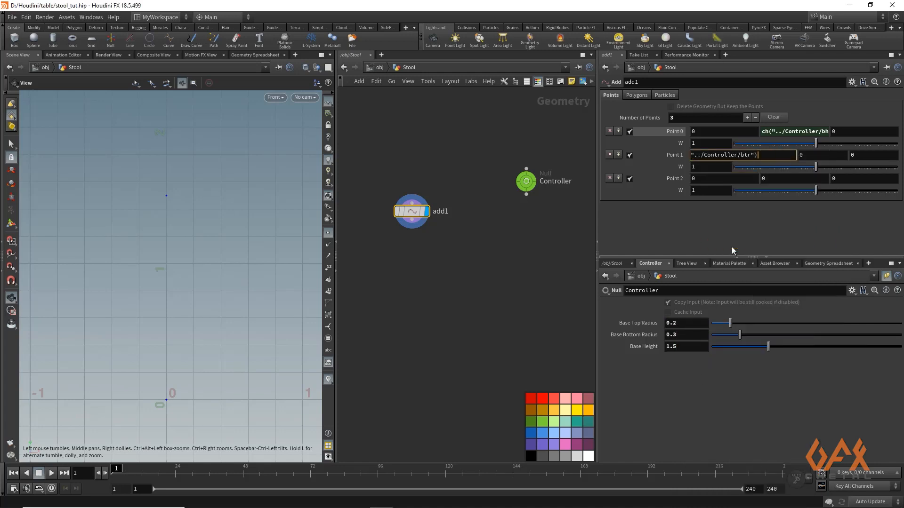
Link the Y coordinate of point 1 to the Controller's Base Height with a relative reference.
right_click(677, 348)
click(688, 381)
click(768, 153)
right_click(768, 153)
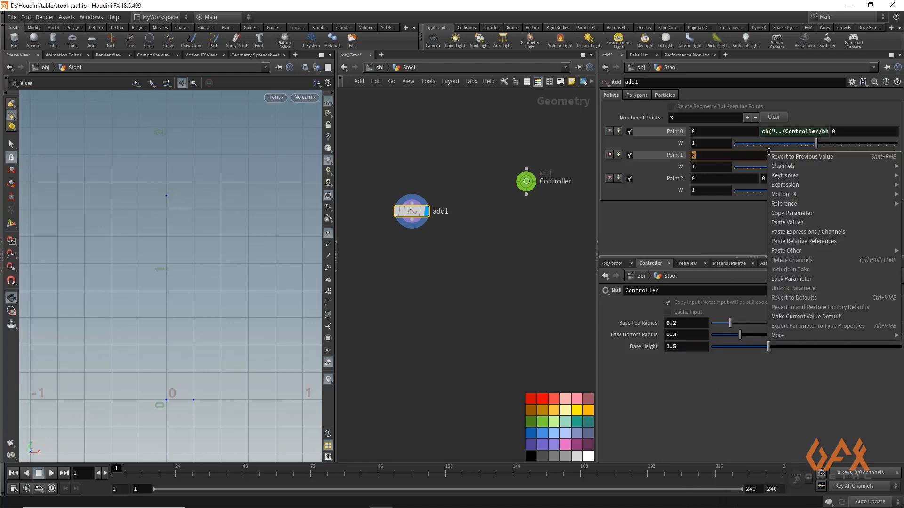
click(792, 242)
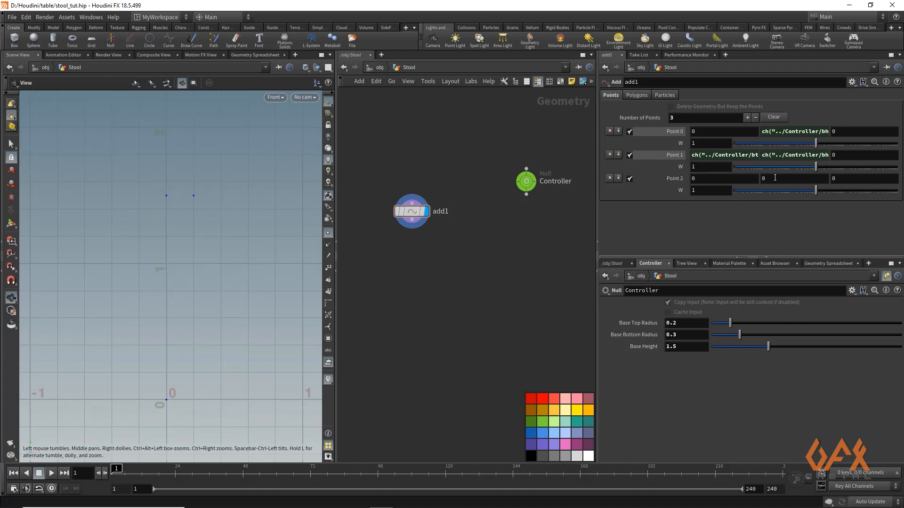
Link the X coordinate of point 2 to the Controller's Base Bottom Radius with a relative reference.
right_click(681, 334)
click(701, 378)
right_click(692, 178)
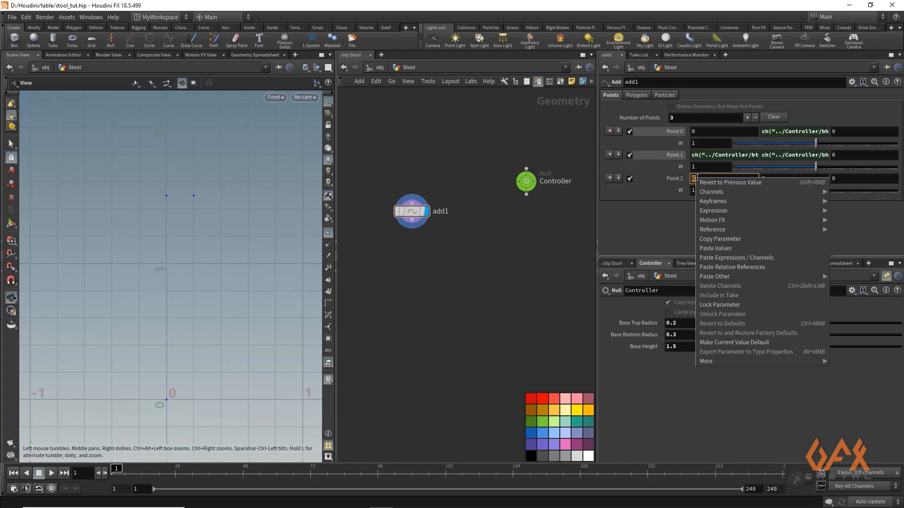
click(721, 267)
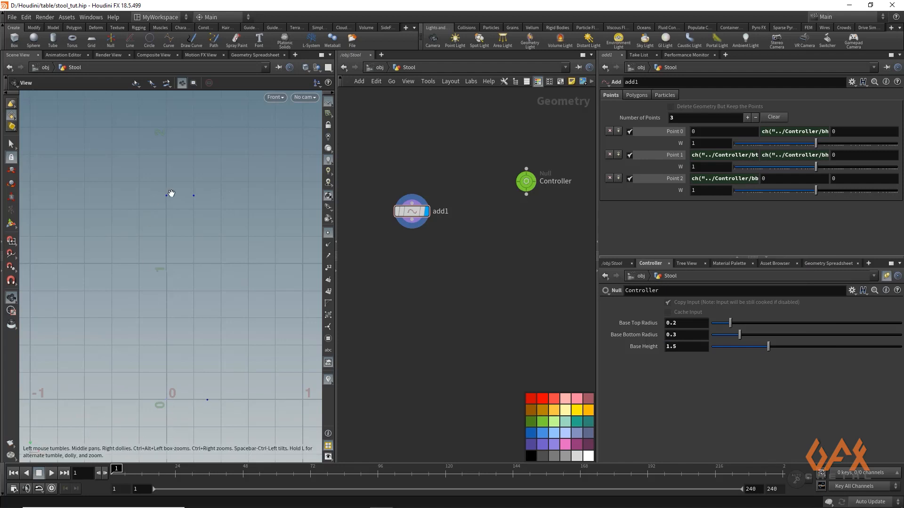
Show point numbers in the viewport and adjust the Controller's Base Top Radius to 0.298 and Base Bottom Radius to 0.352.
click(328, 268)
mouse_move(733, 323)
mouse_down()
mouse_move(747, 336)
mouse_move(739, 327)
mouse_up()
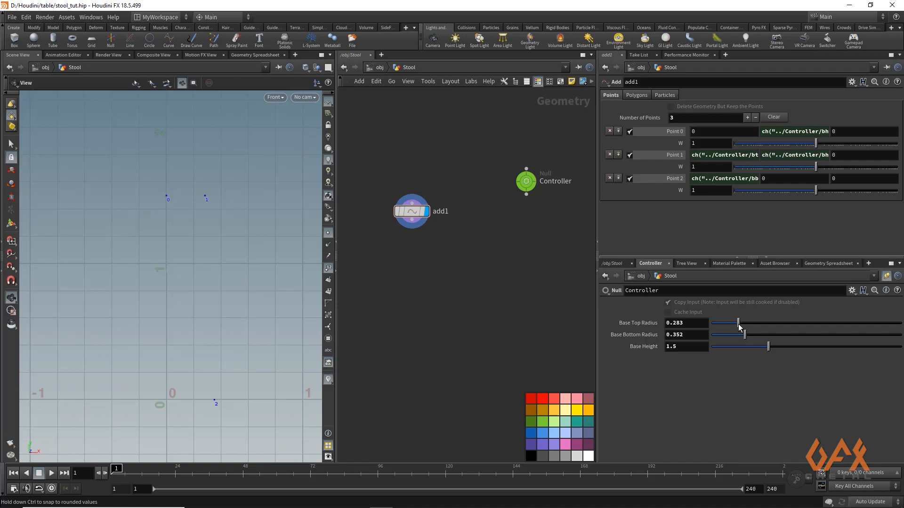
drag(738, 327, 740, 328)
Wire a second Add node after add1, display it, and connect all points into an open polygon using By Group.
click(417, 224)
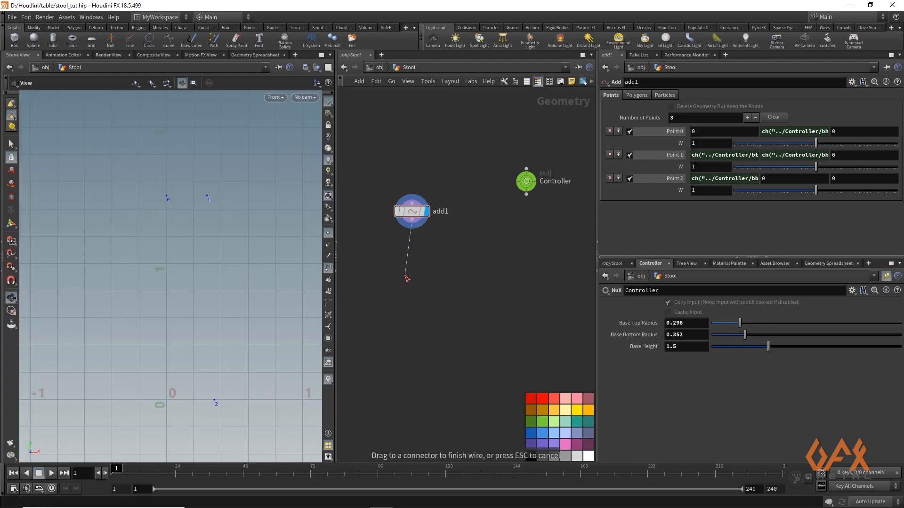
key(Tab)
text(add)
key(Return)
click(400, 277)
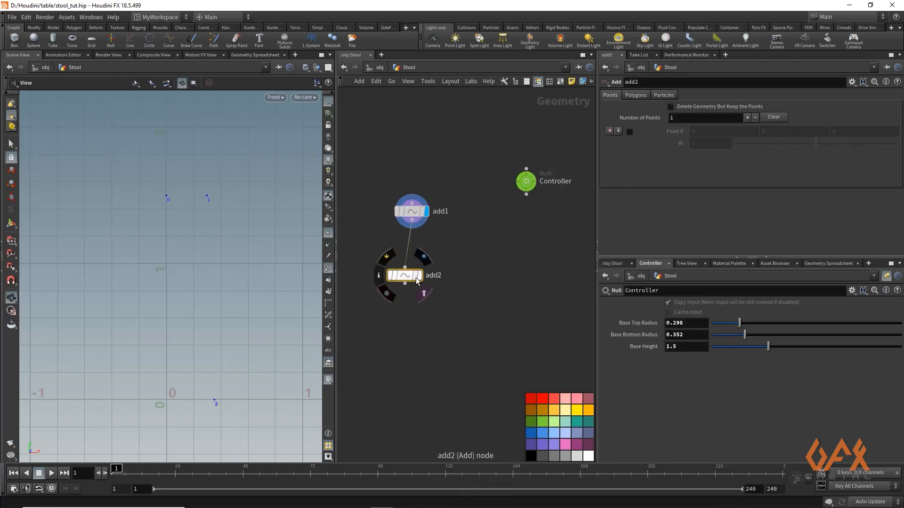
click(638, 98)
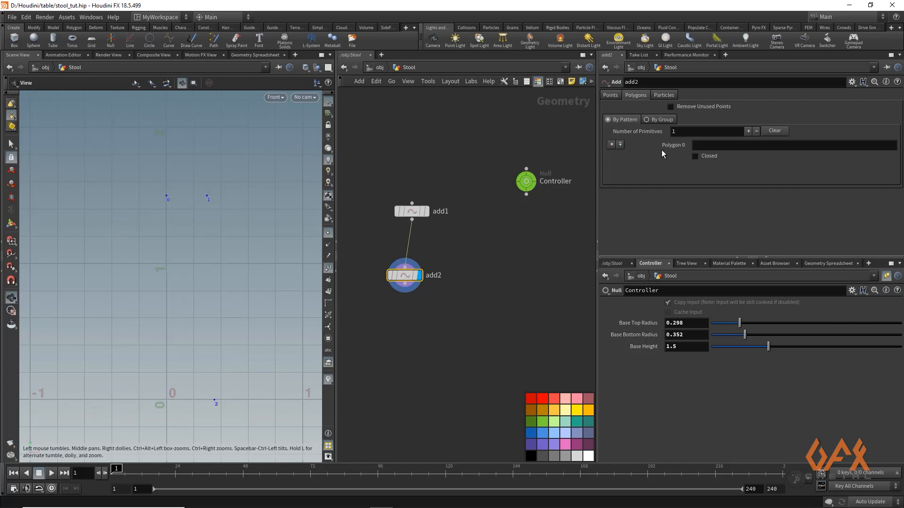
click(657, 120)
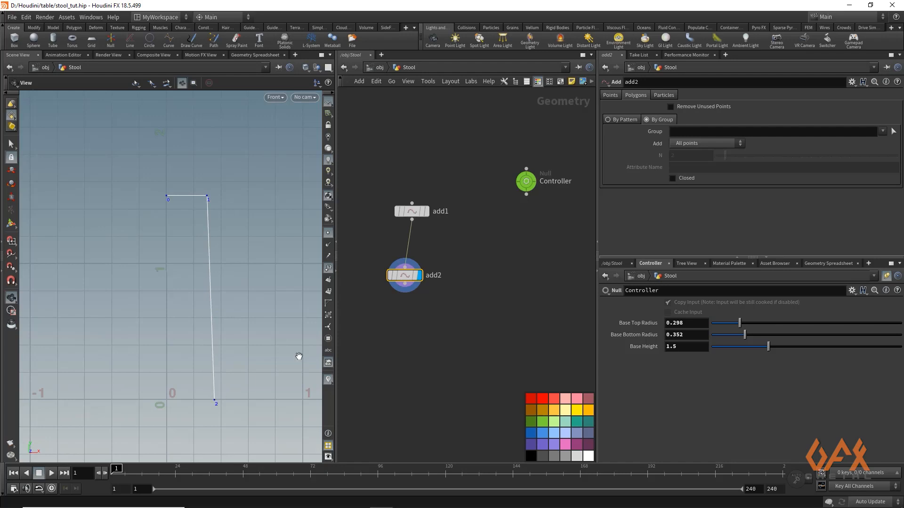
Append a PolyBevel node to add2 and display its result.
drag(404, 292, 401, 352)
text(polybe)
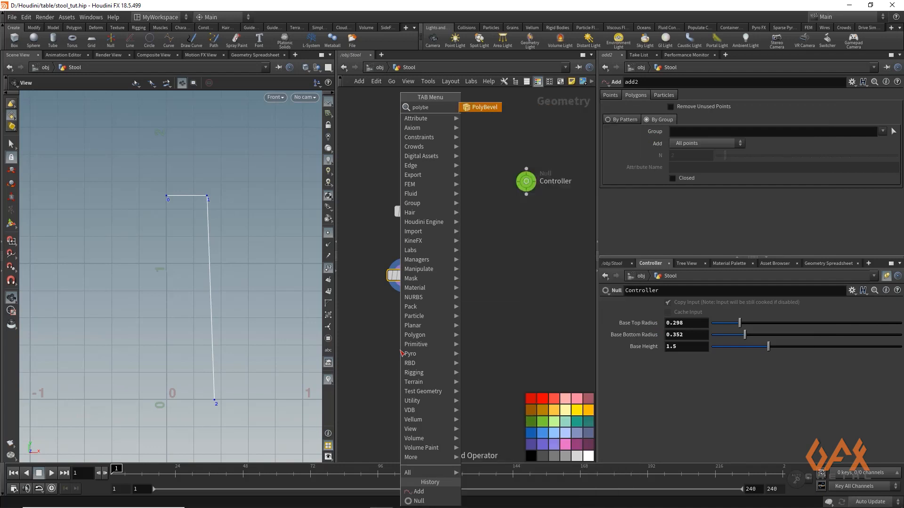
key(Return)
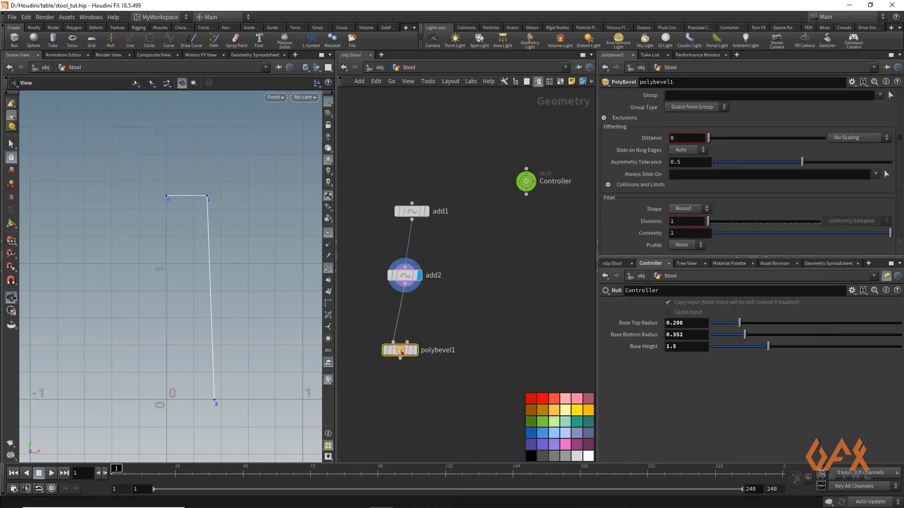
click(415, 350)
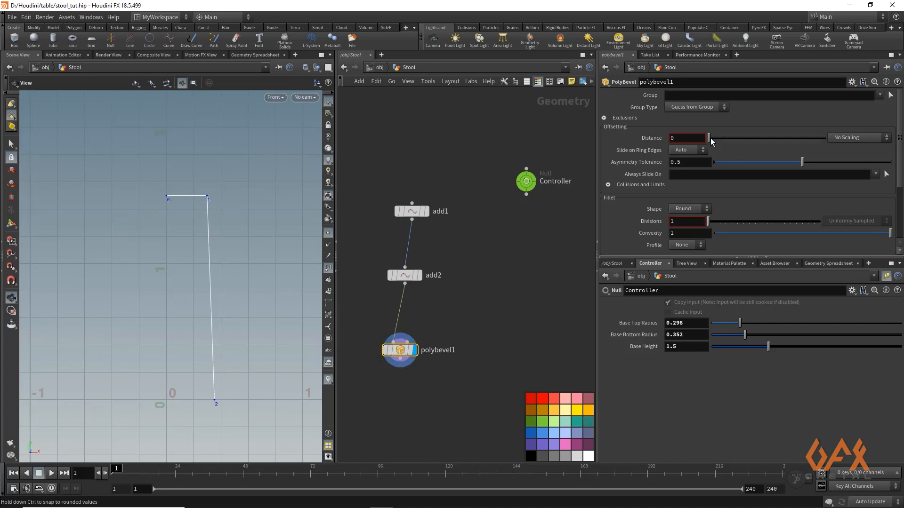
Set the PolyBevel's group type to Points and its distance to 0.012.
drag(717, 138, 727, 140)
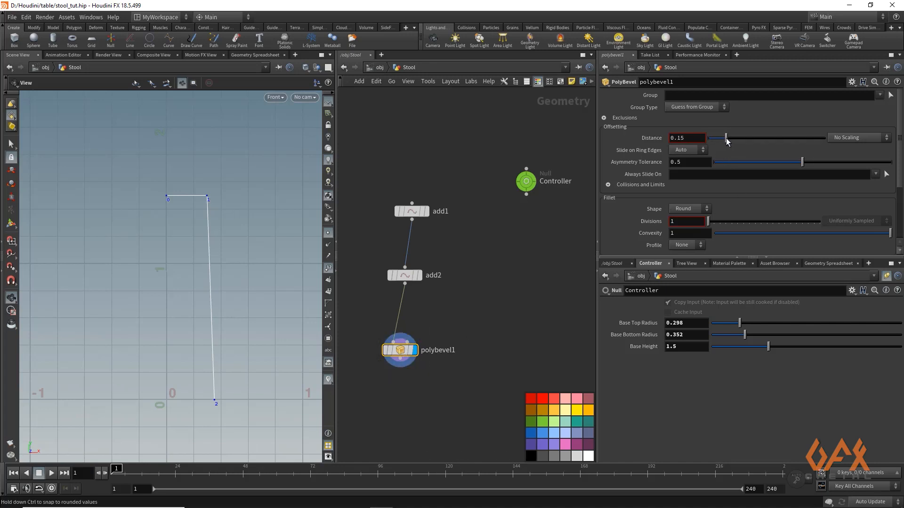
click(699, 107)
click(679, 126)
mouse_move(721, 138)
mouse_down()
mouse_move(732, 139)
mouse_move(711, 139)
mouse_move(740, 138)
mouse_move(723, 142)
mouse_up()
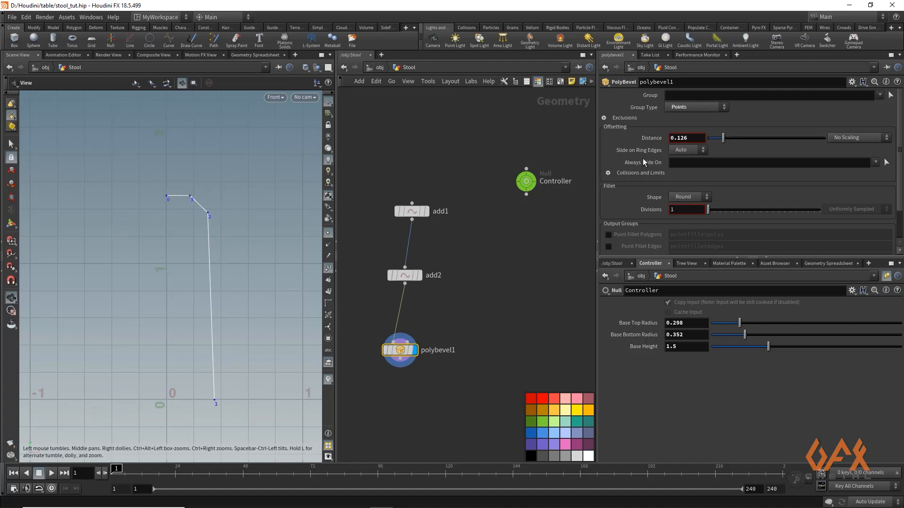
drag(724, 138, 712, 138)
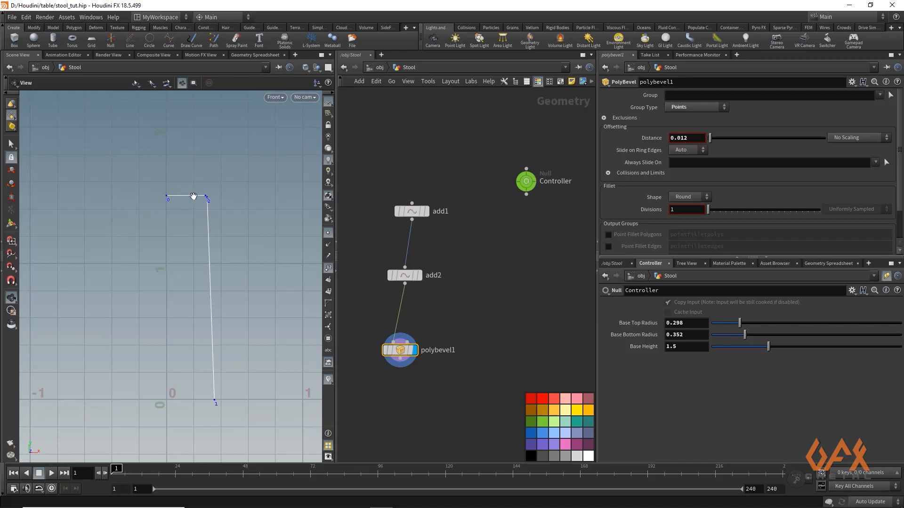
Add a float parameter named fillet with the label Fillet to the Controller's parameter interface.
click(851, 291)
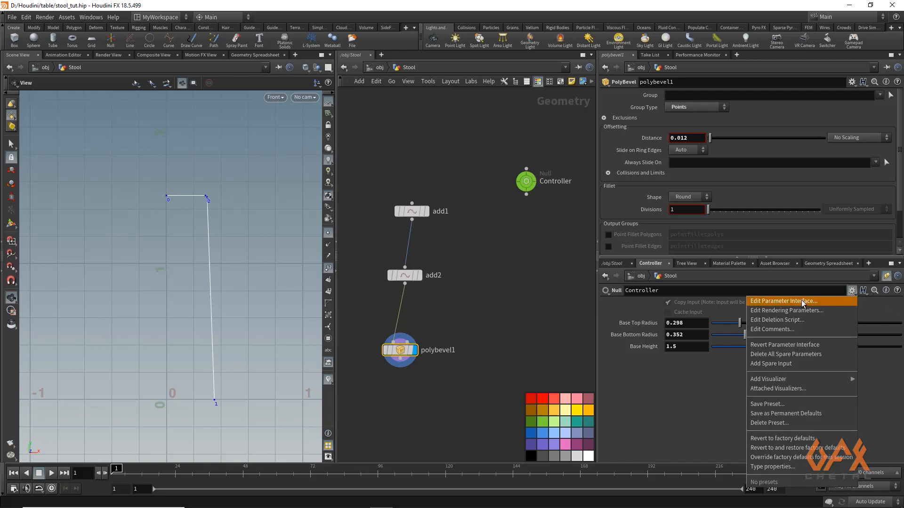
click(789, 302)
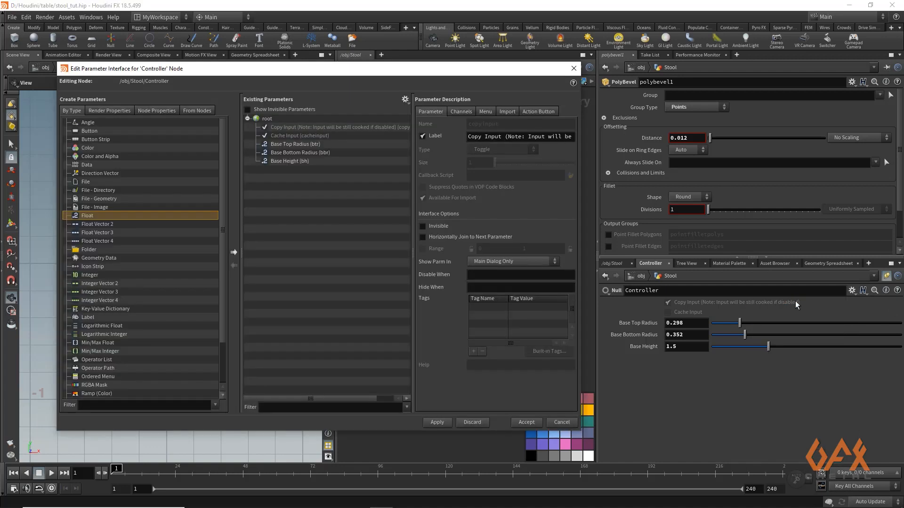
click(233, 254)
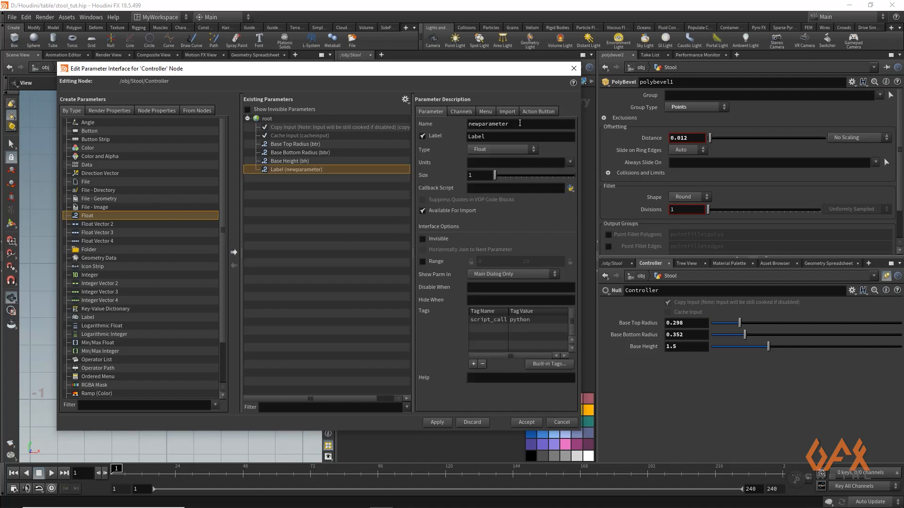
drag(500, 123, 421, 126)
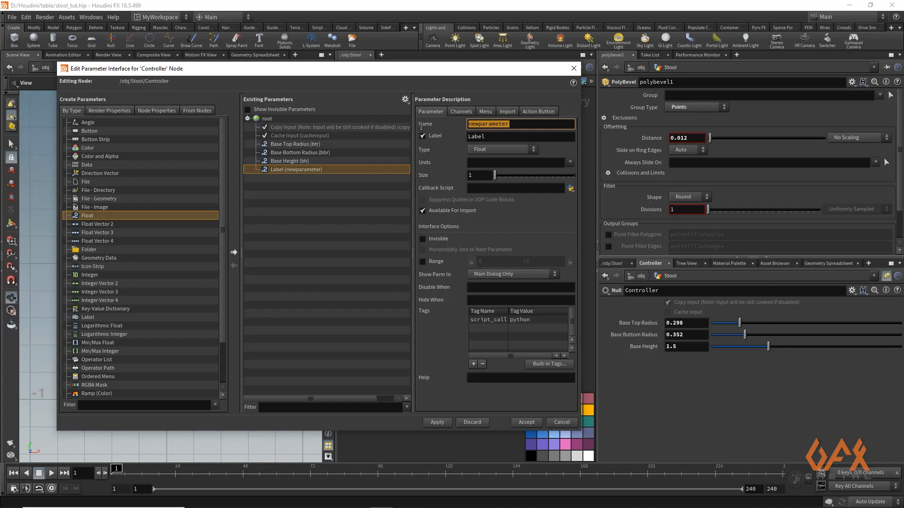
text(fillet)
double_click(490, 137)
text(Fillet)
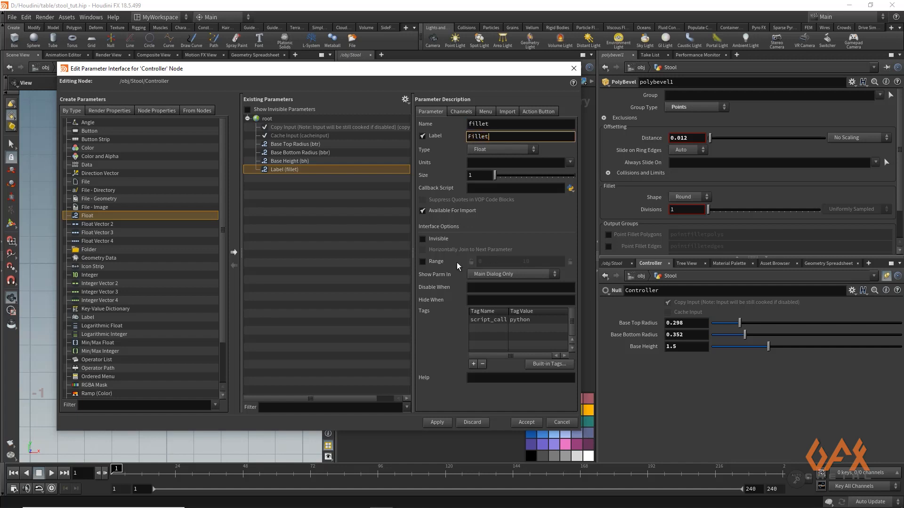
Give the Fillet parameter a range of 0.25 to 0.75 locked at both ends, and apply it.
click(422, 262)
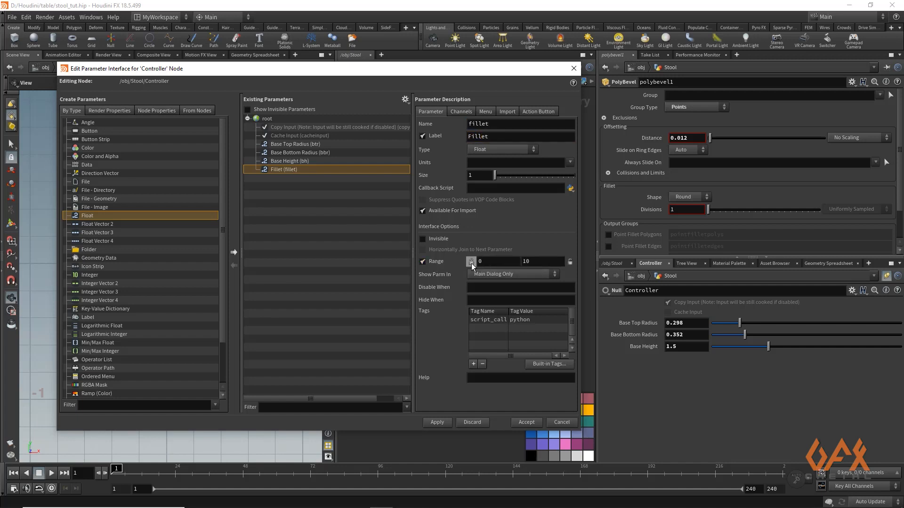
click(490, 262)
text(.25)
double_click(536, 262)
text(.)
text(35)
click(569, 262)
click(438, 422)
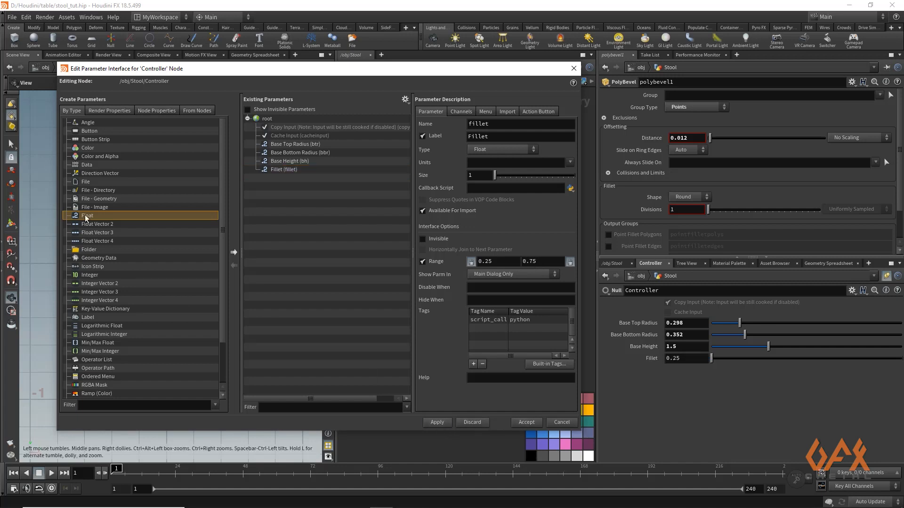
Add an integer parameter named fd with the label Fillet Division to the Controller.
click(93, 275)
click(232, 253)
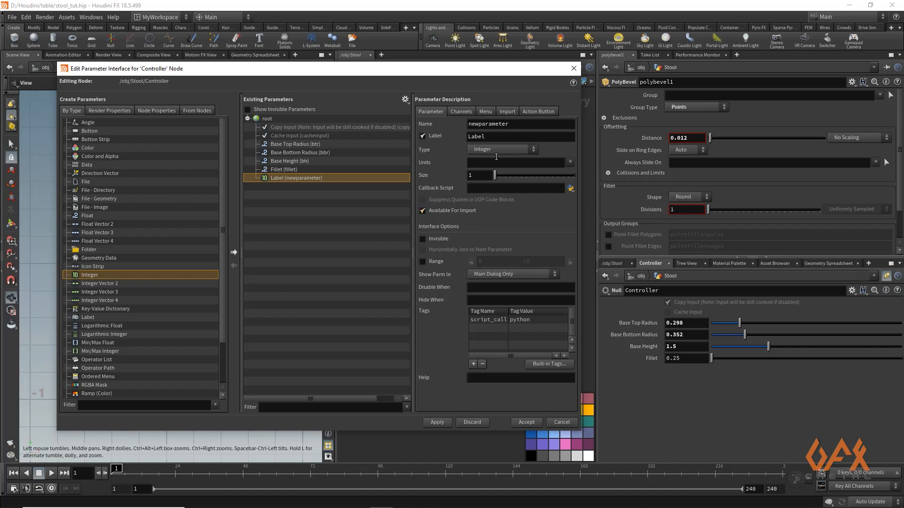
double_click(511, 124)
text(fd)
key(Tab)
text(Fill)
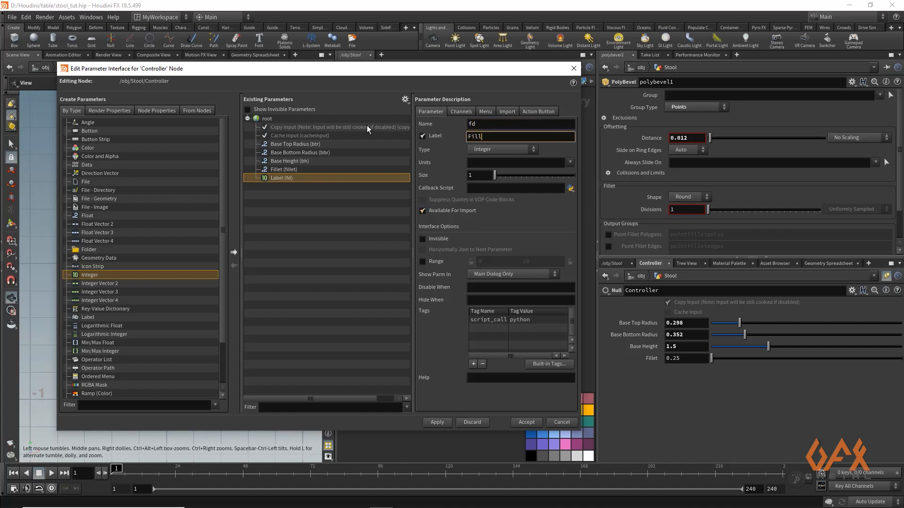
text(et Division)
Set the Fillet Division range from 1 to 12 and accept the interface changes.
click(422, 262)
click(497, 262)
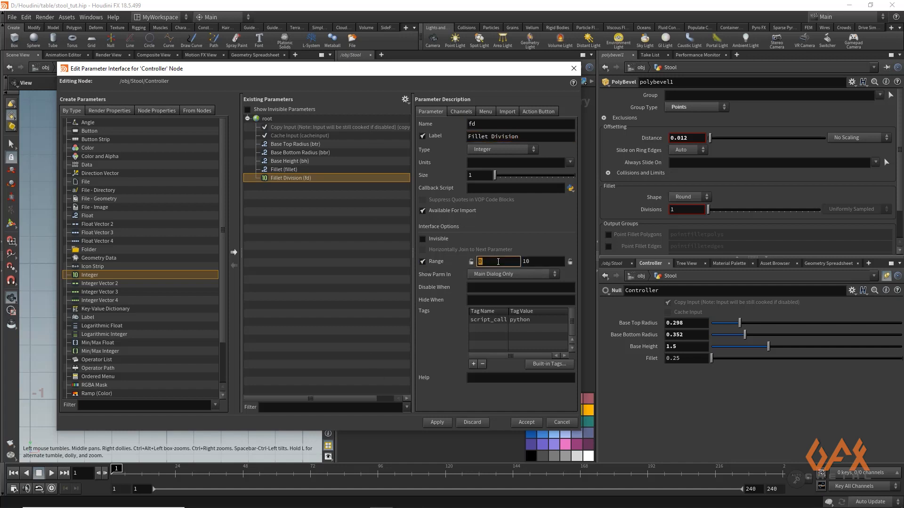
text(1)
key(Tab)
text(12)
click(438, 422)
click(526, 422)
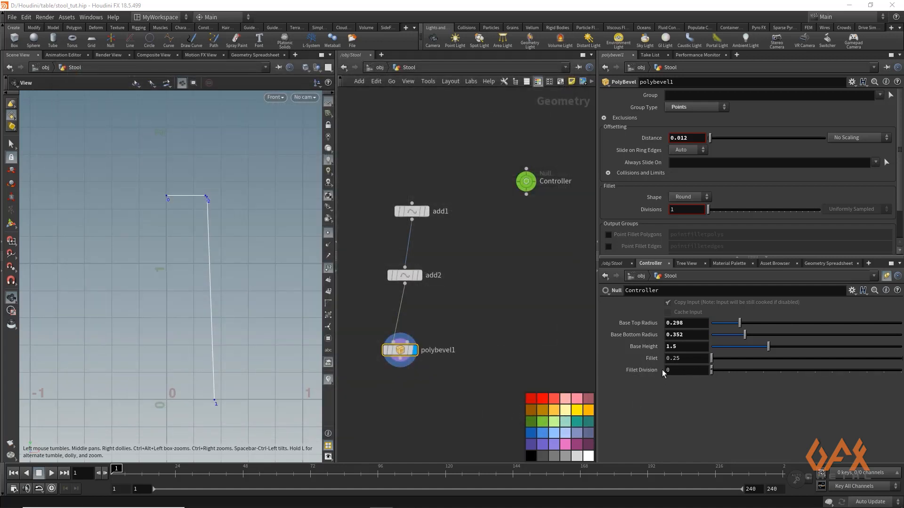
Reopen the Controller's parameter interface and lock the minimum of the Fillet Division range, accepting the change.
click(852, 290)
click(819, 300)
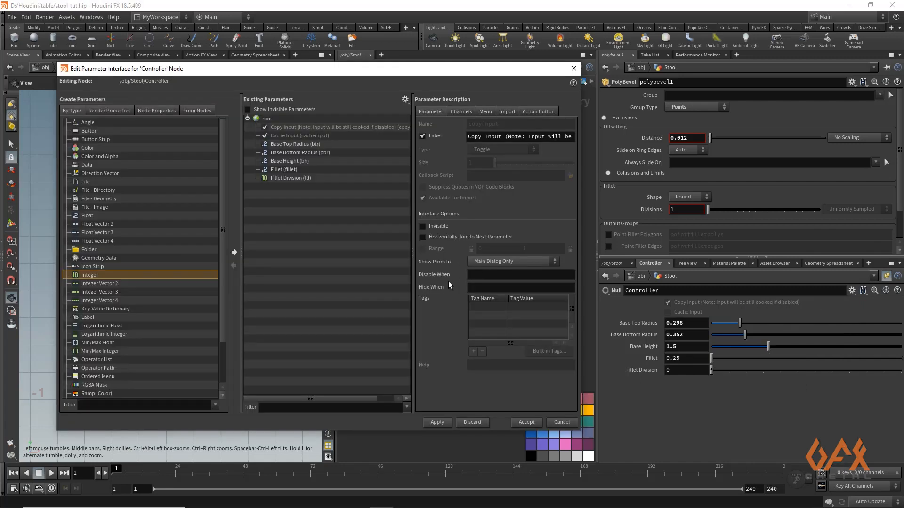
click(299, 179)
click(470, 262)
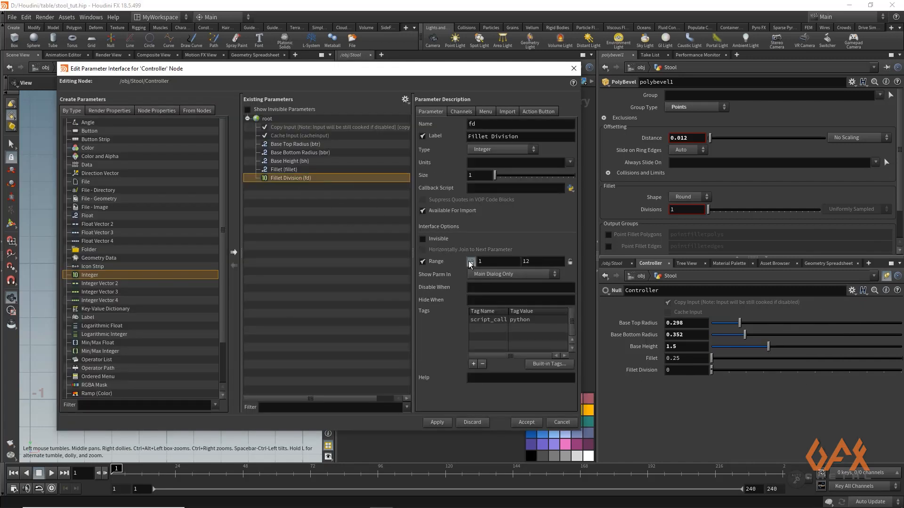
click(435, 425)
click(525, 422)
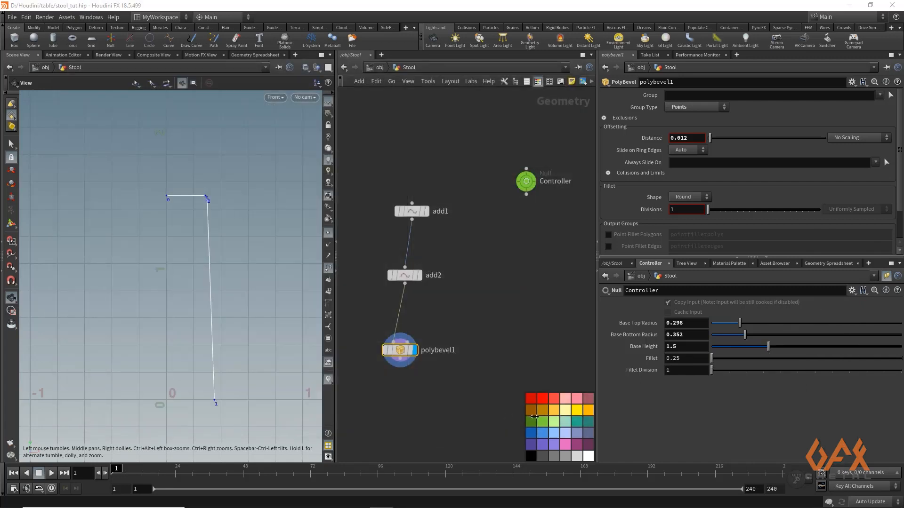
Link the PolyBevel's Divisions to the Controller's Fillet Division with a relative reference.
right_click(670, 370)
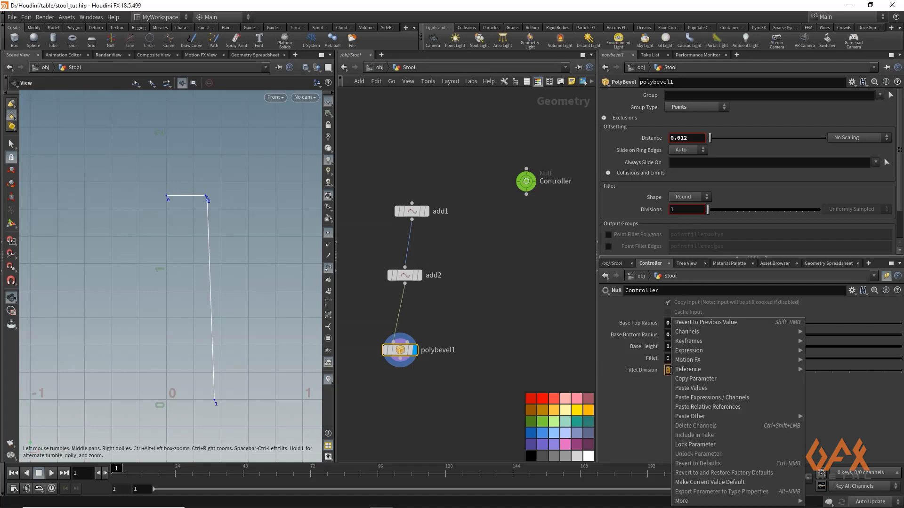
click(682, 380)
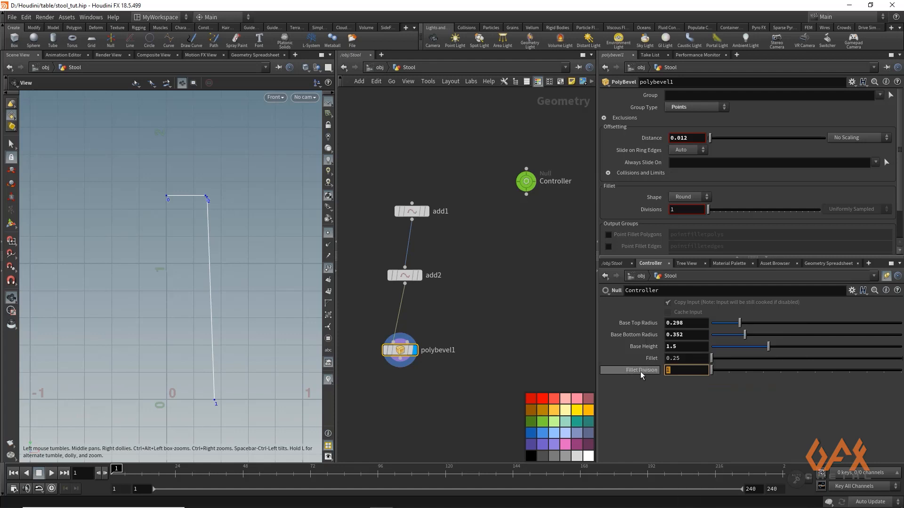
right_click(675, 207)
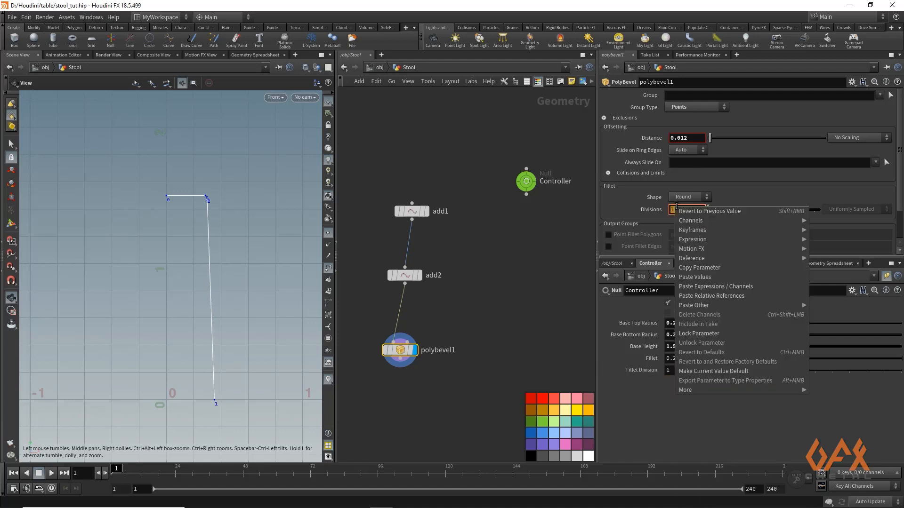
click(692, 298)
click(550, 341)
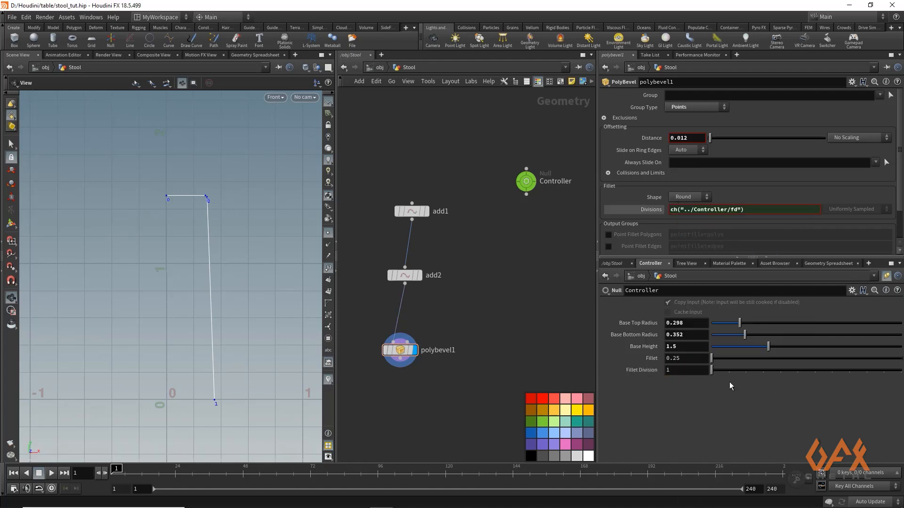
Set the Controller's Fillet Division to 3.
drag(721, 370, 747, 370)
click(653, 210)
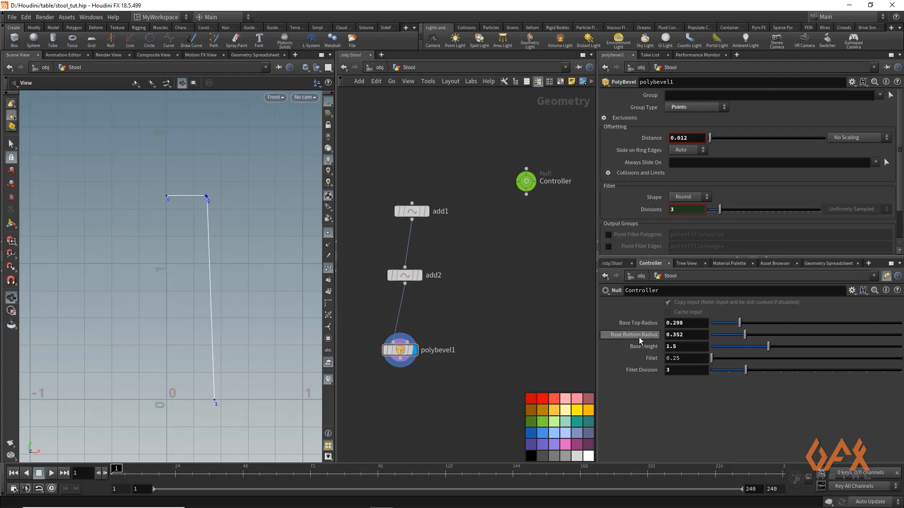
Set the PolyBevel's Distance to the product of relative references to the Controller's Base Top Radius and Fillet.
right_click(683, 323)
click(706, 378)
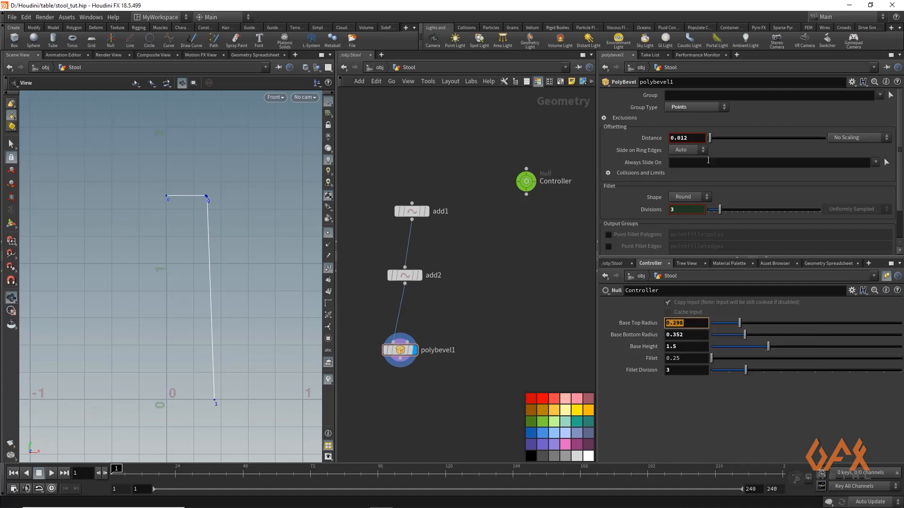
right_click(690, 136)
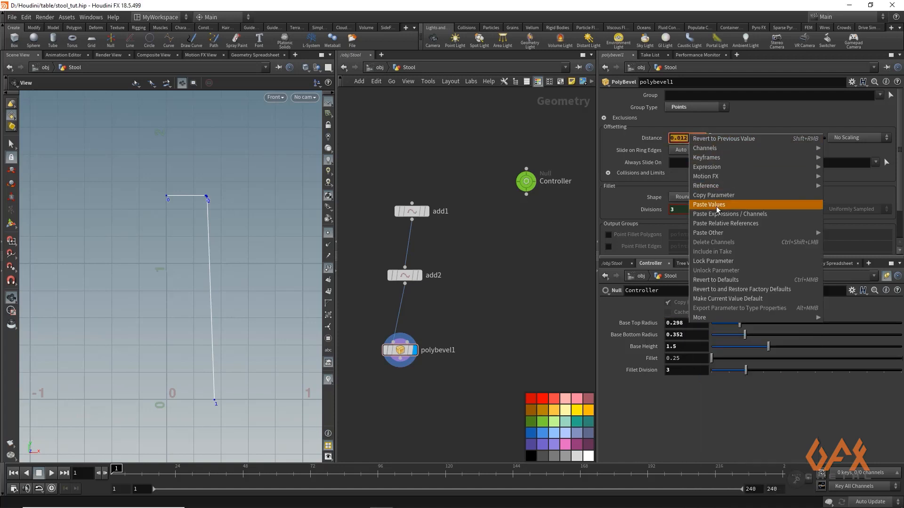
click(719, 223)
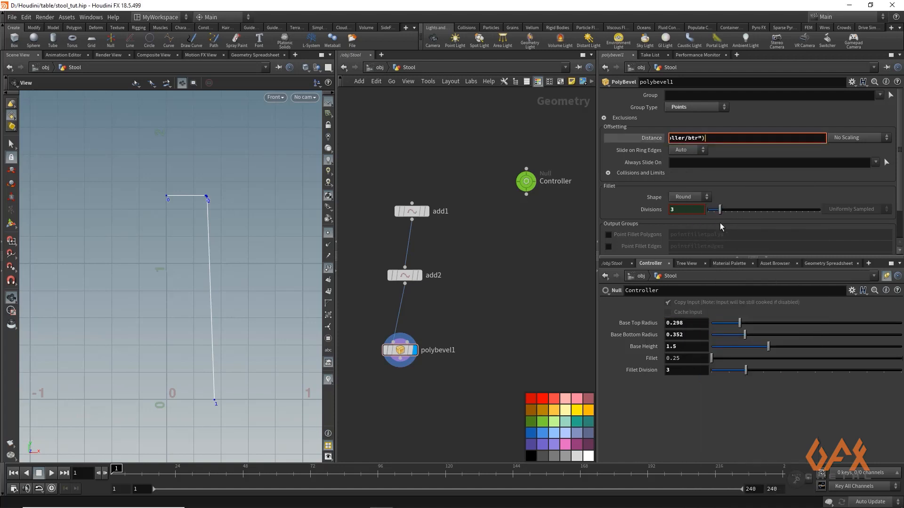
text(*)
key(Return)
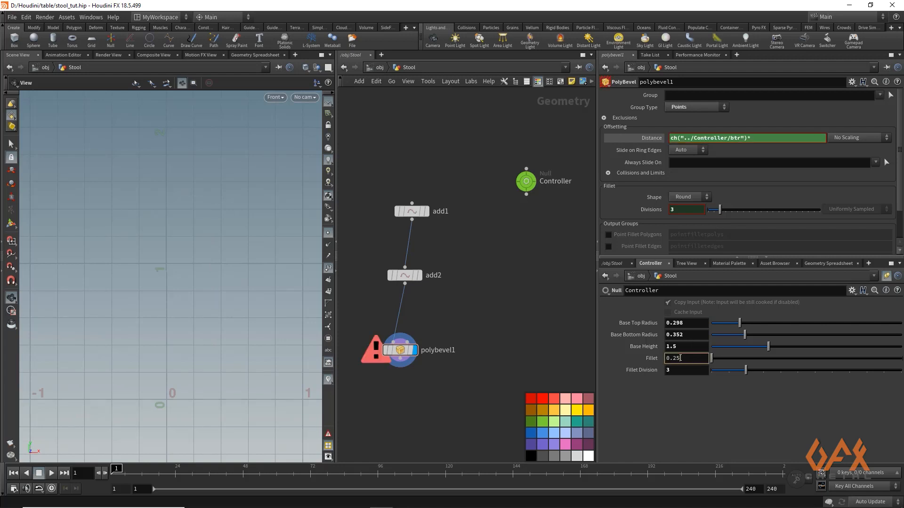
right_click(678, 358)
click(699, 380)
right_click(753, 139)
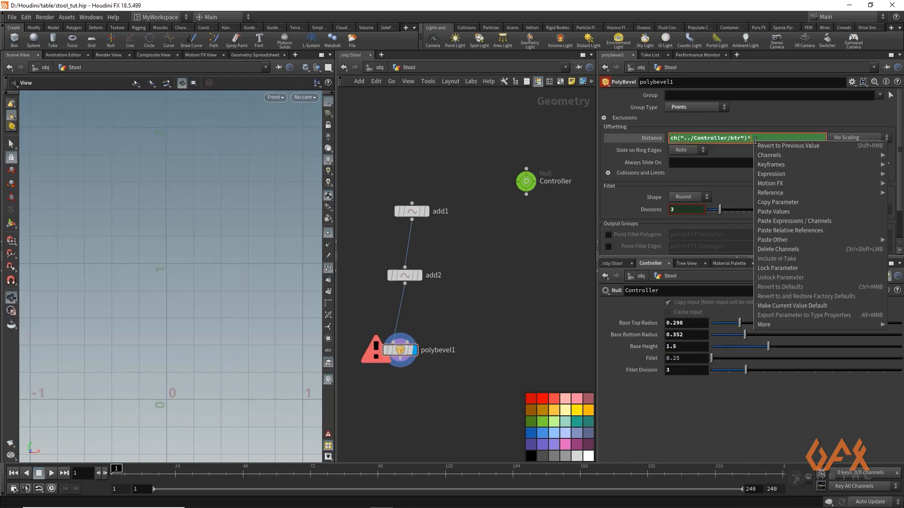
click(775, 230)
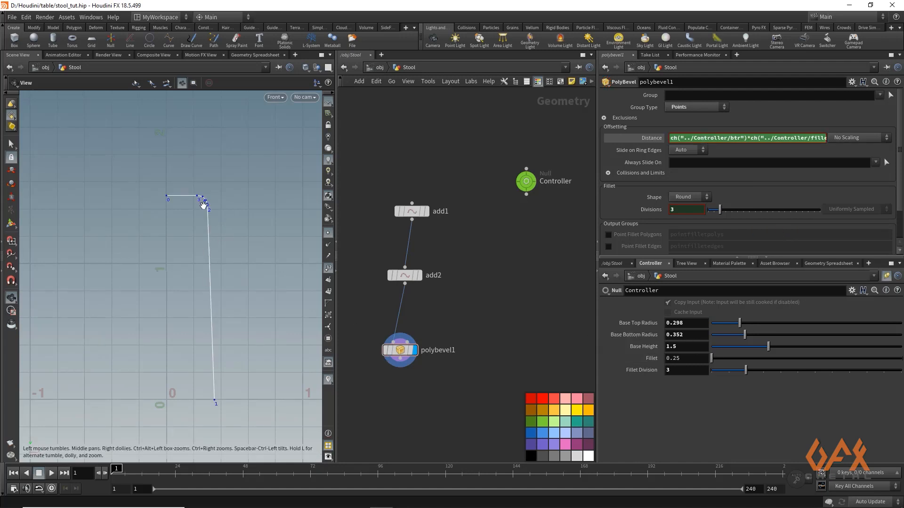
Set the Controller's Fillet to 0.449 and Fillet Division to 7, and inspect the rounded profile corner up close.
drag(711, 358, 901, 360)
drag(745, 371, 818, 375)
drag(899, 360, 787, 361)
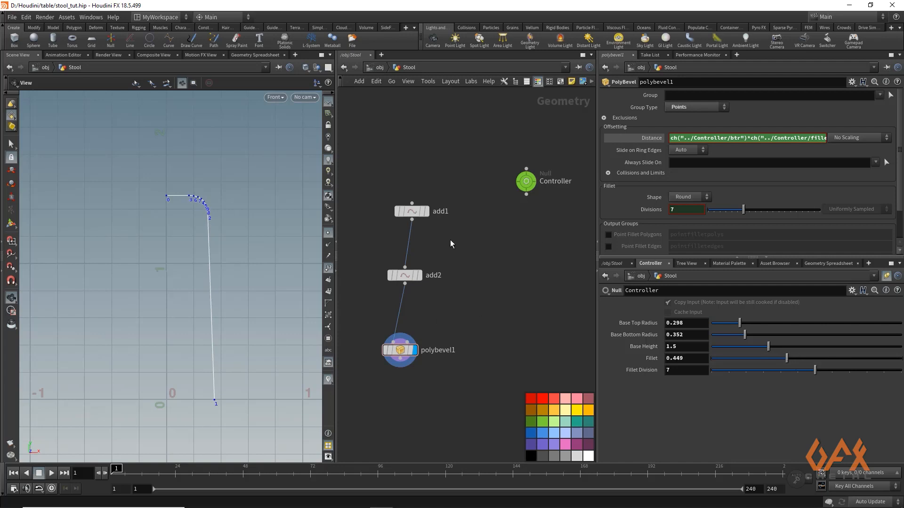
scroll(182, 222, up, 3)
middle_drag(179, 290, 176, 262)
scroll(155, 216, up, 1)
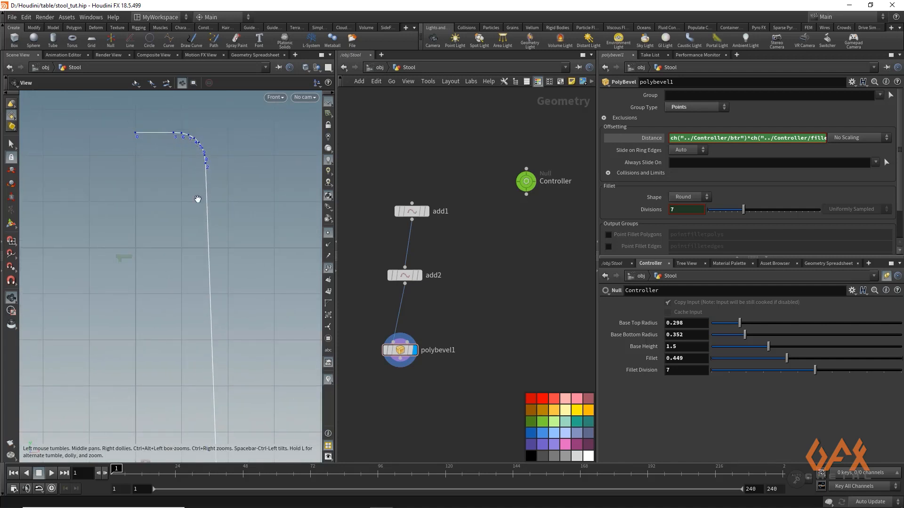
middle_drag(187, 379, 175, 232)
scroll(160, 231, down, 3)
middle_drag(93, 227, 135, 325)
Append a Resample node to polybevel1, display it, and disable its Maximum Segment Length option.
middle_drag(390, 396, 398, 266)
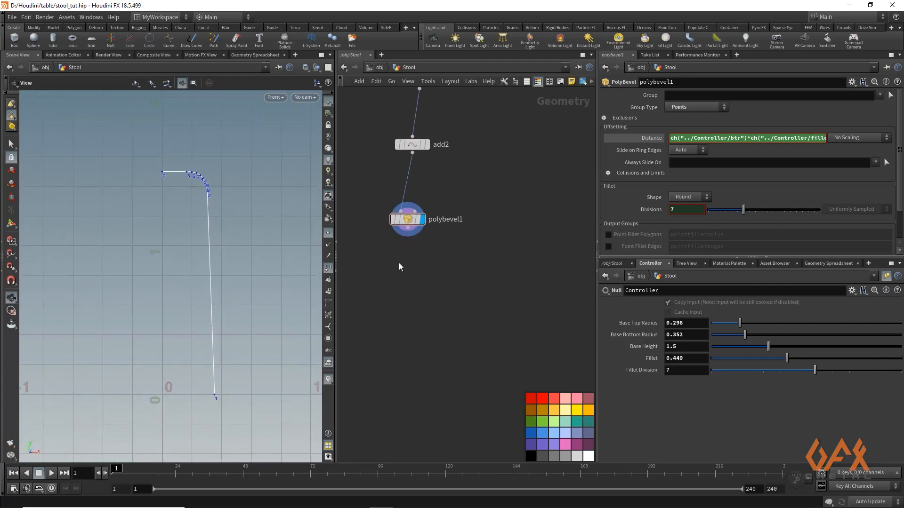
click(408, 227)
key(Tab)
text(resamp)
key(Return)
click(403, 267)
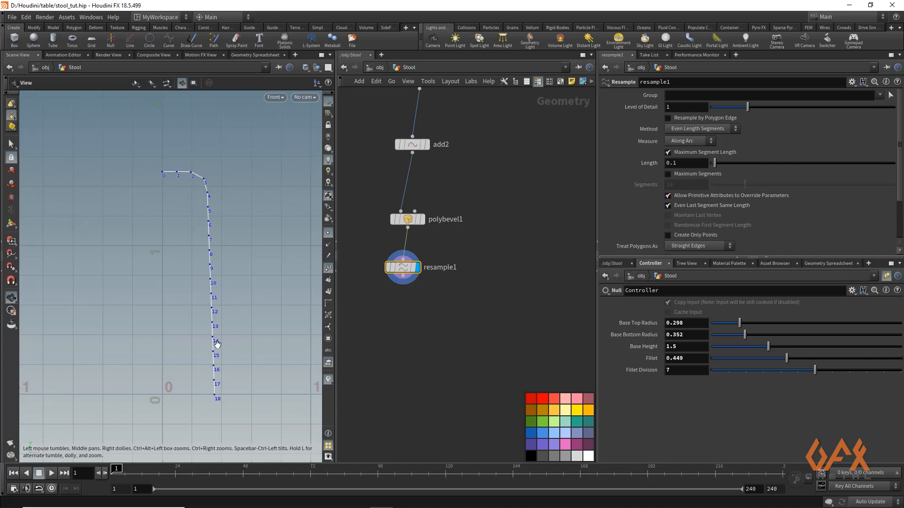
click(668, 153)
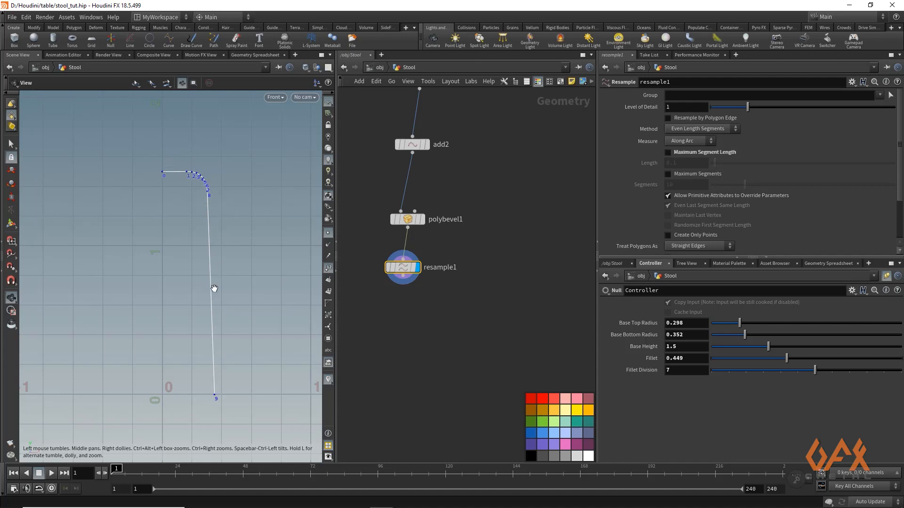
Change the network's node connections from straight to rounded wires.
middle_drag(410, 319, 503, 379)
scroll(439, 309, down, 2)
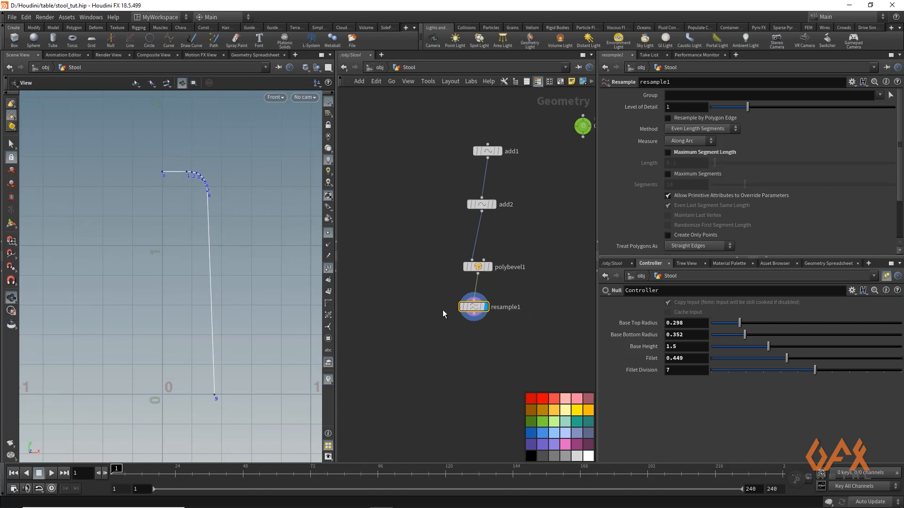
key(shift+s)
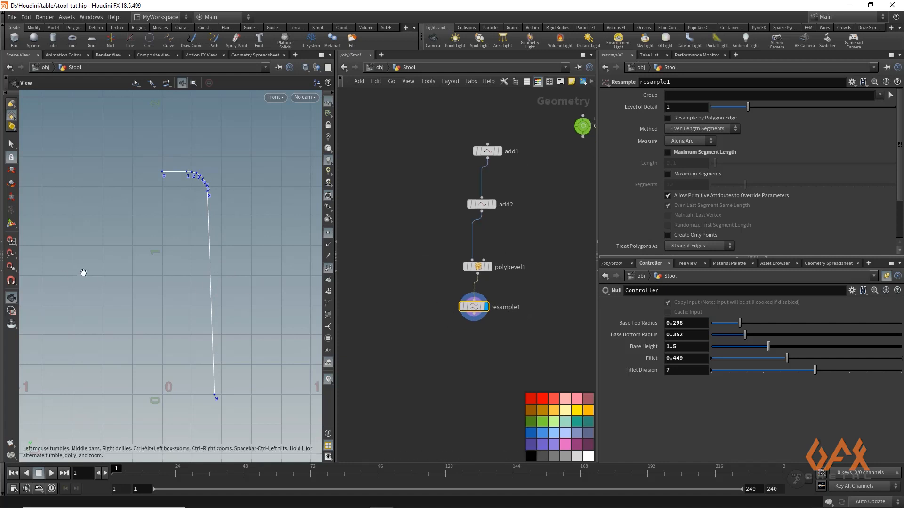
Switch the viewport to the perspective view and turn off the point number display.
key(space+1)
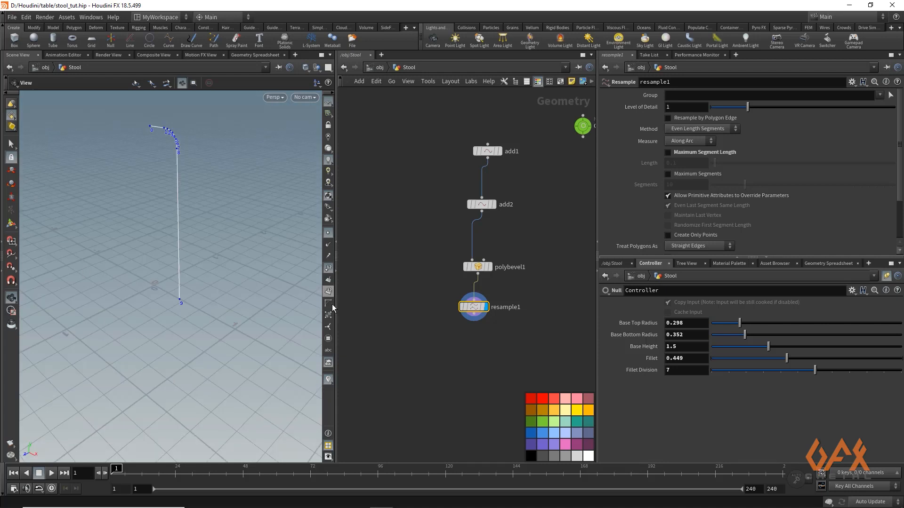
click(329, 271)
drag(123, 186, 113, 234)
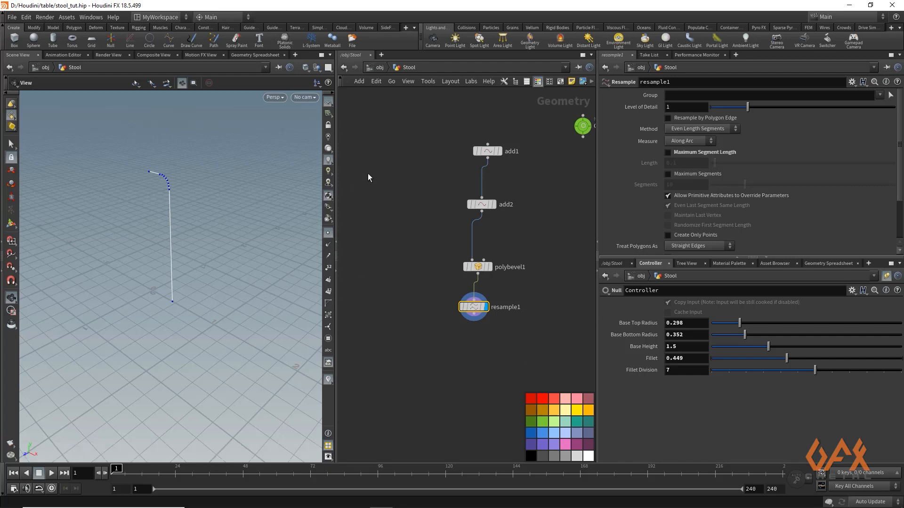
Add an integer parameter named legs with the label No of Legs to the Controller.
click(851, 291)
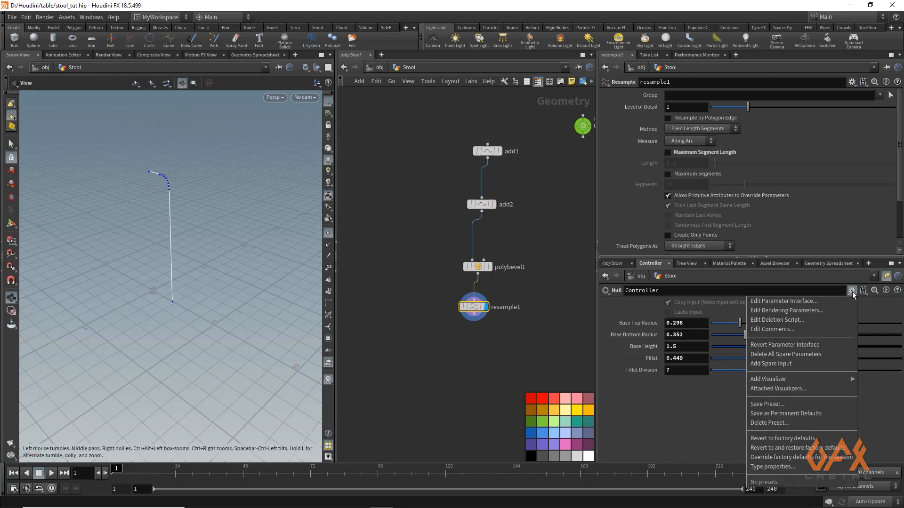
click(791, 301)
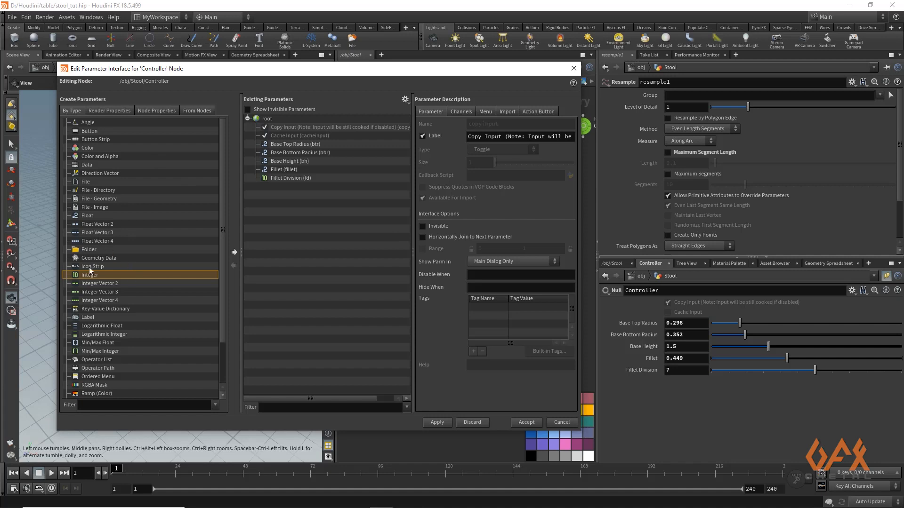
click(233, 252)
text(legs)
key(Tab)
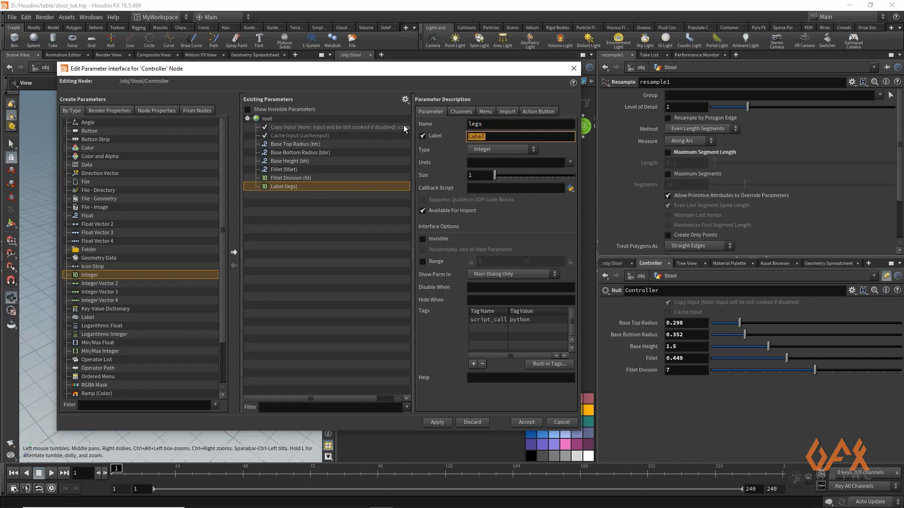
text(No of Legs)
Give No of Legs a range from 3 to 20 with the minimum locked, and accept the interface changes.
click(423, 261)
click(493, 262)
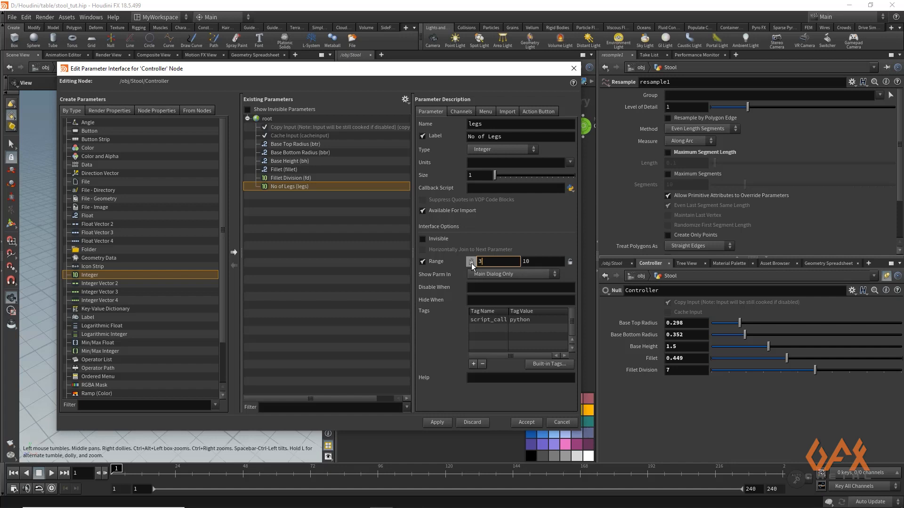
click(470, 262)
click(538, 262)
text(20)
click(438, 423)
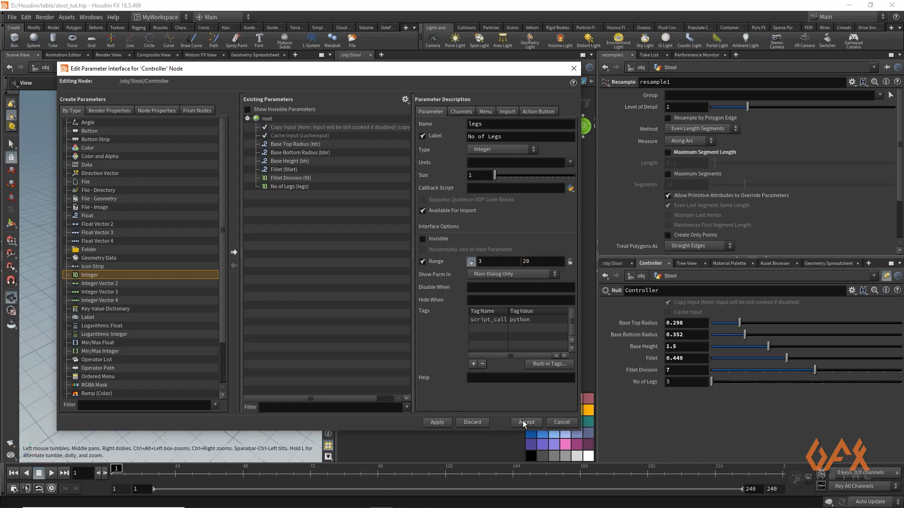
click(524, 422)
Append a Copy and Transform node to resample1 and display it.
right_click(676, 382)
click(457, 365)
middle_drag(457, 365, 455, 272)
drag(470, 225, 375, 317)
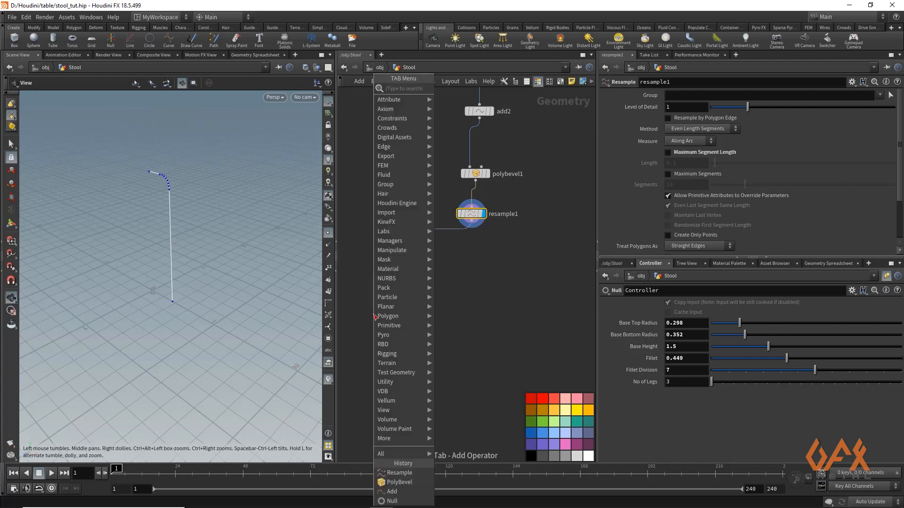
text(copy)
key(Return)
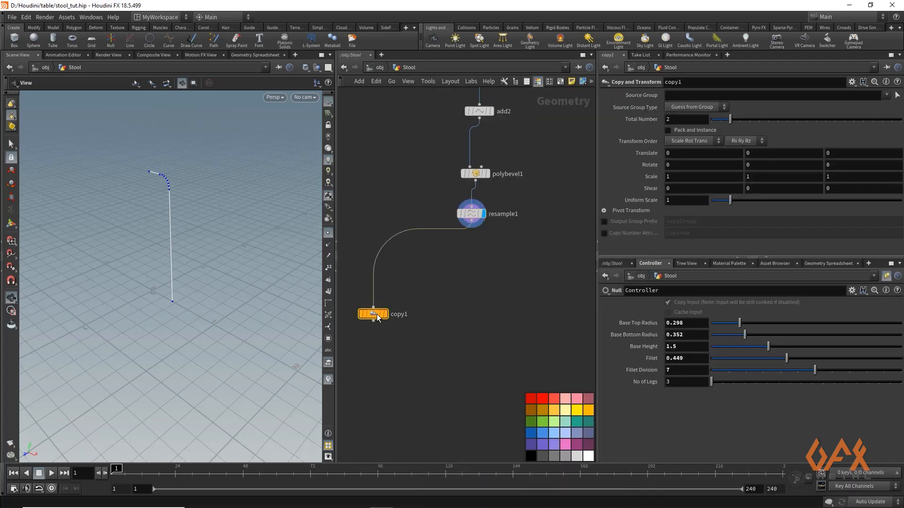
click(385, 314)
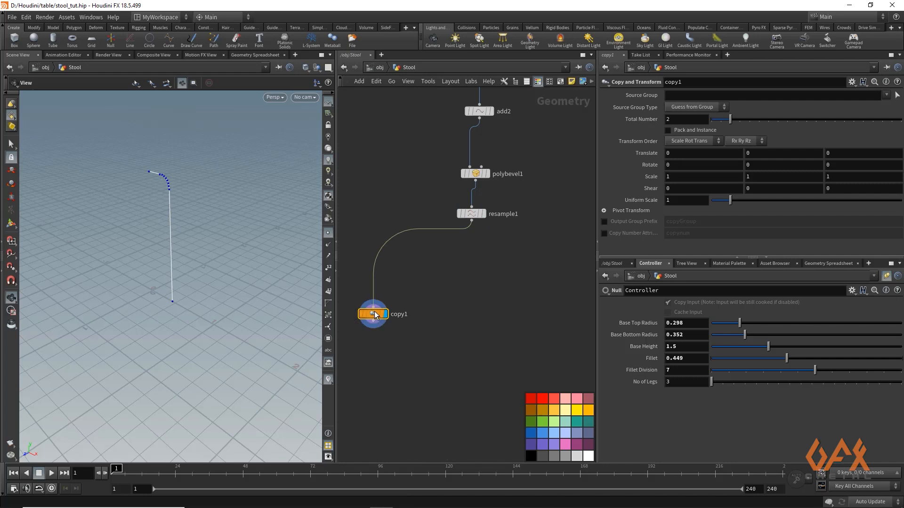
Link the copy node's Total Number to the Controller's No of Legs with a relative reference.
right_click(688, 381)
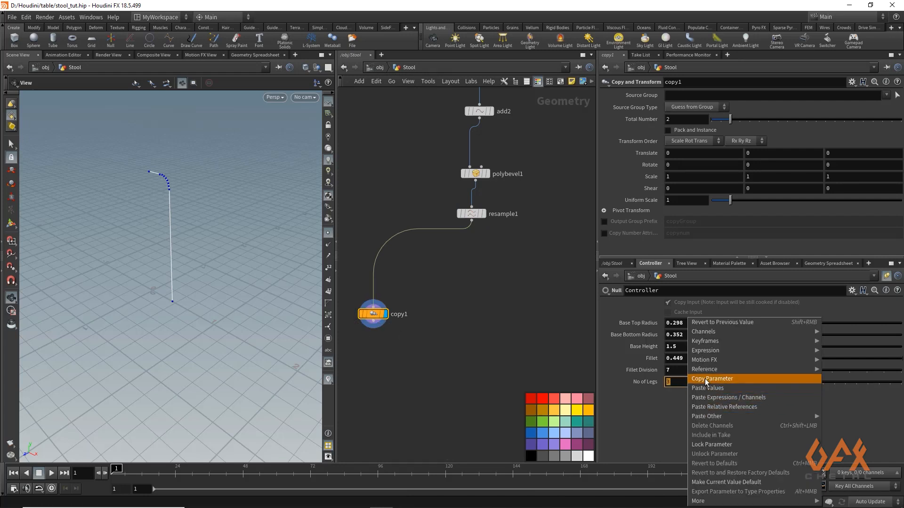
click(706, 379)
right_click(679, 122)
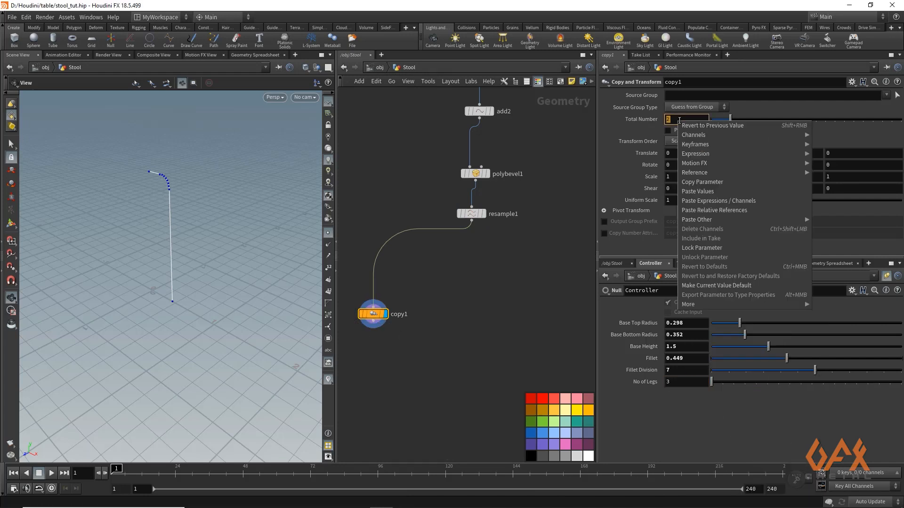
click(702, 210)
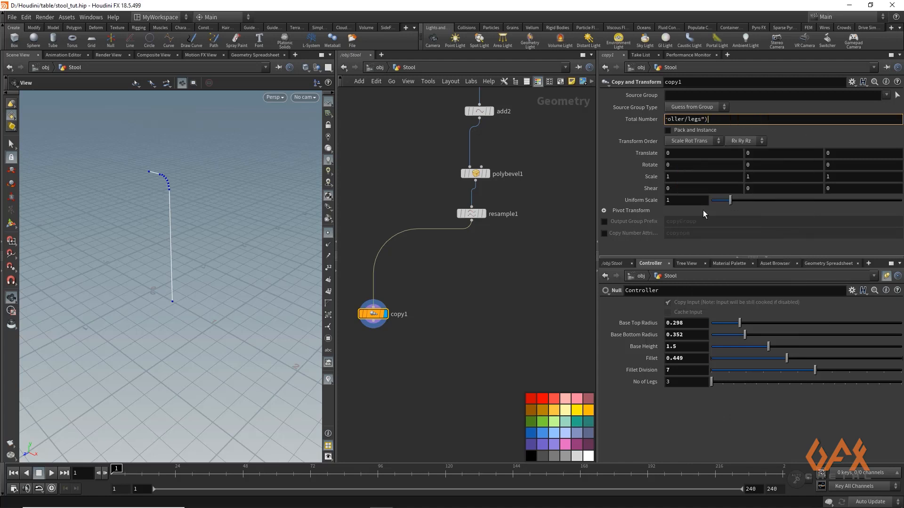
Set the copy node's Y rotation to 360 divided by a relative reference to No of Legs.
click(757, 166)
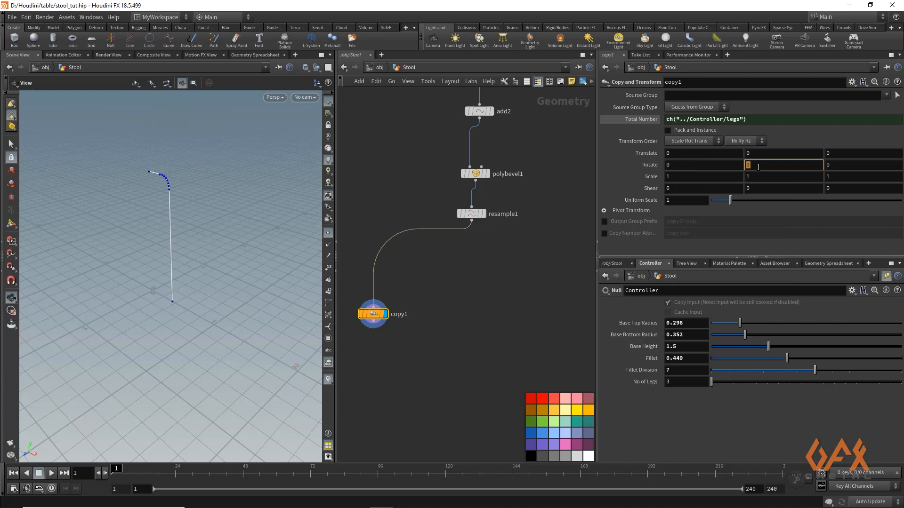
text(360/)
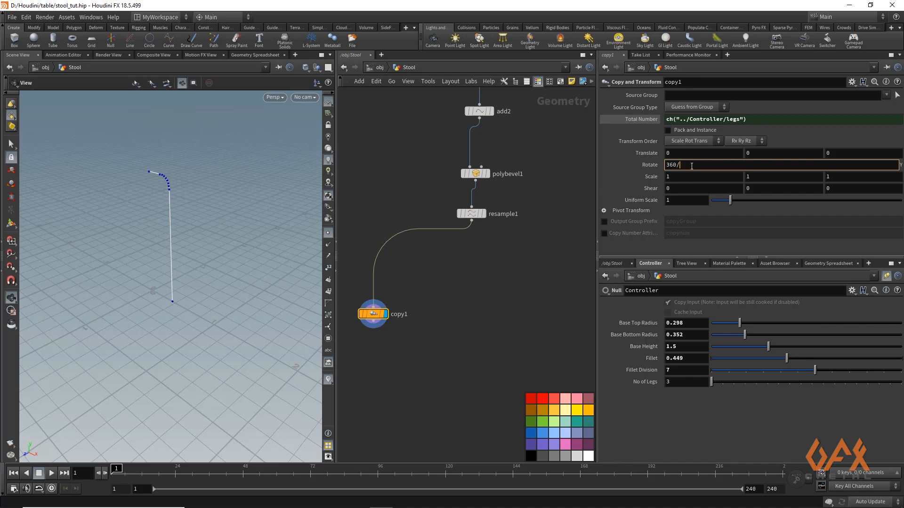
right_click(691, 166)
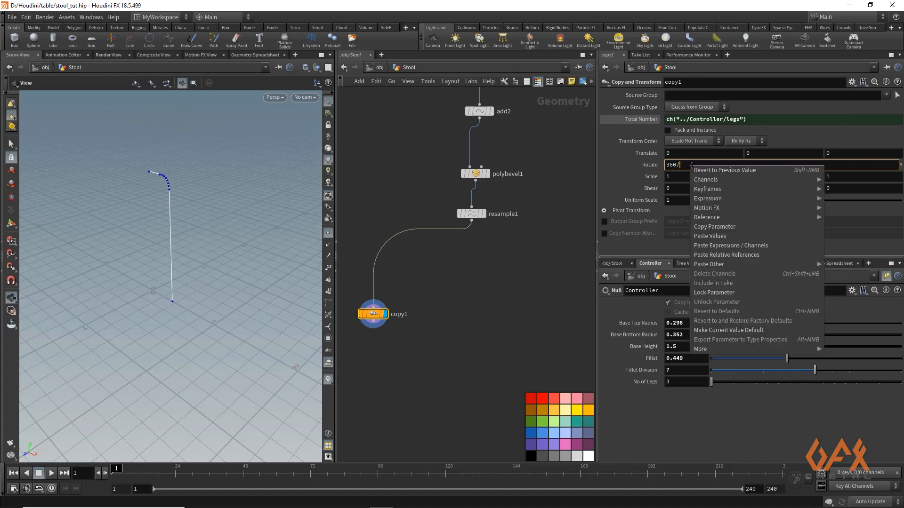
click(722, 256)
Turn off the display of points in the viewport.
drag(157, 121, 162, 150)
click(327, 233)
mouse_move(183, 204)
mouse_down()
mouse_move(160, 208)
mouse_move(203, 208)
mouse_move(193, 211)
mouse_up()
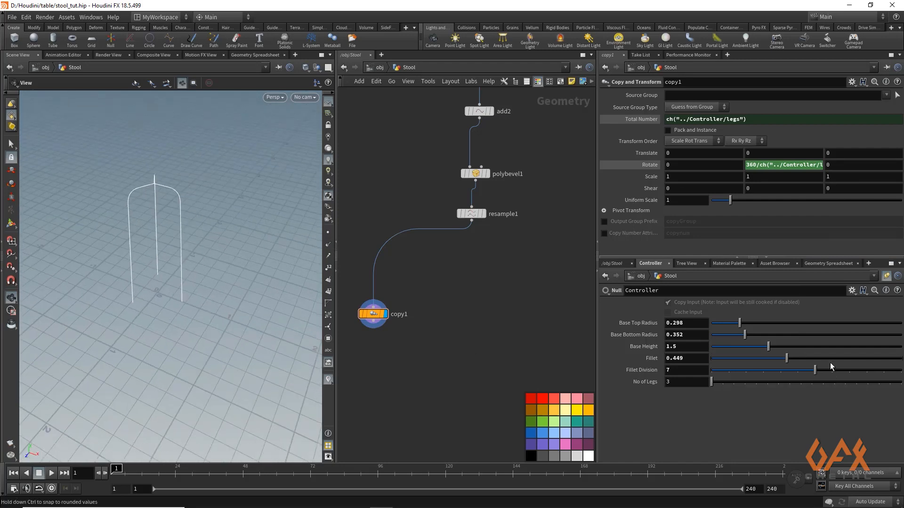
Set the Controller's Base Top Radius to 0.347, Base Bottom Radius to 0.442, Base Height to 1.48 and No of Legs to 3.
mouse_move(714, 382)
mouse_down()
mouse_move(751, 383)
mouse_move(713, 383)
mouse_up()
drag(740, 320, 742, 320)
drag(744, 333, 753, 333)
drag(146, 338, 141, 277)
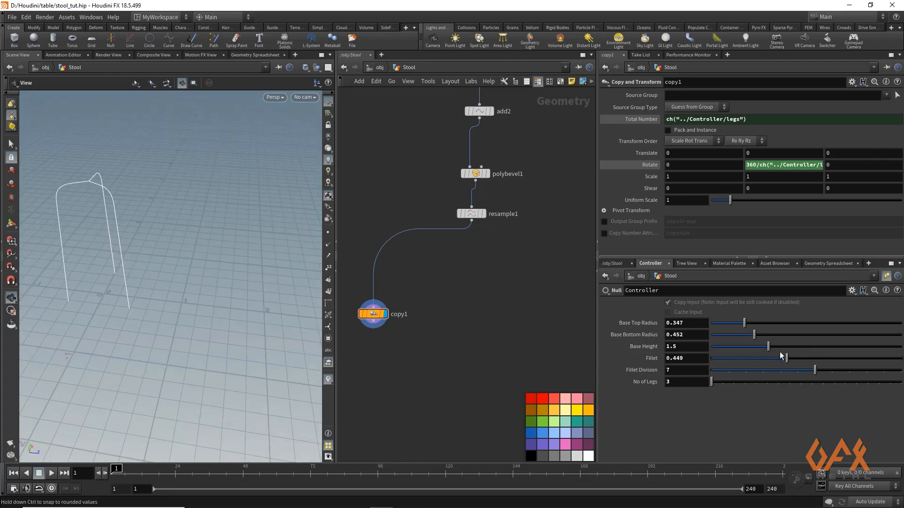
drag(768, 347, 767, 347)
drag(104, 237, 142, 248)
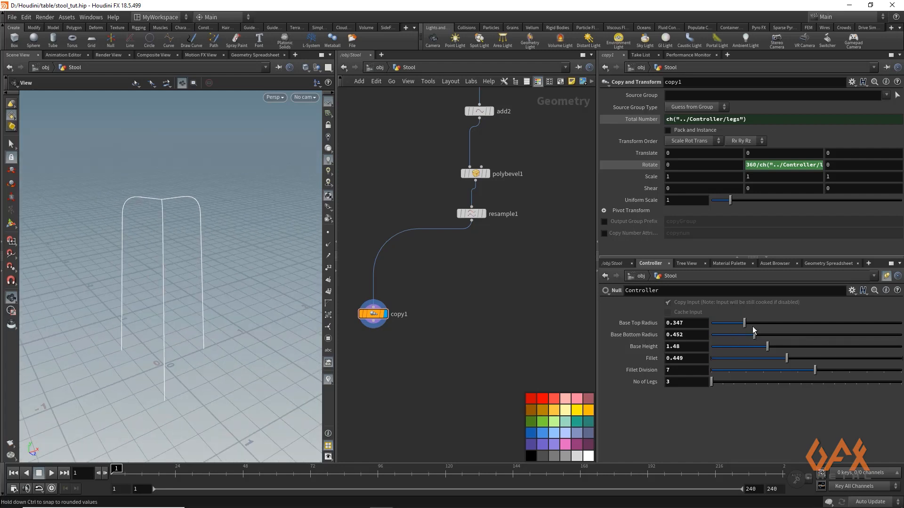
mouse_move(754, 337)
mouse_down()
mouse_move(725, 334)
mouse_move(753, 335)
mouse_up()
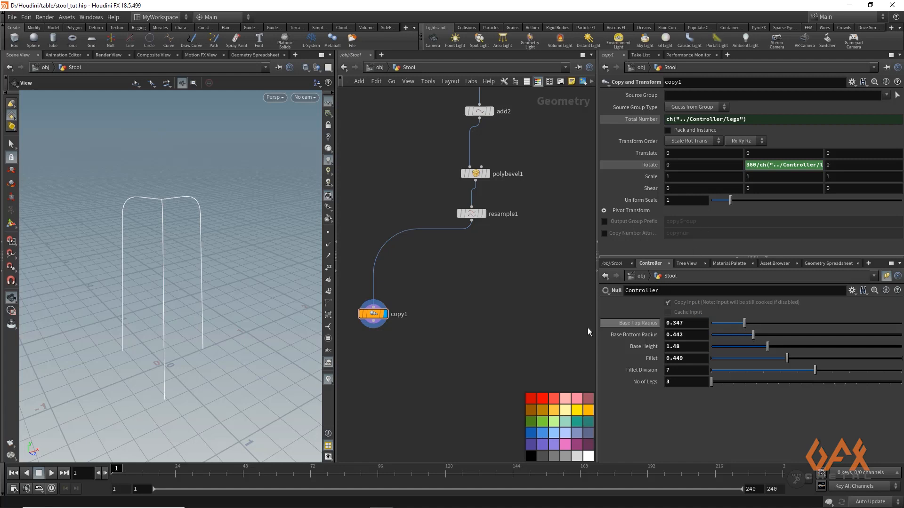
key(h)
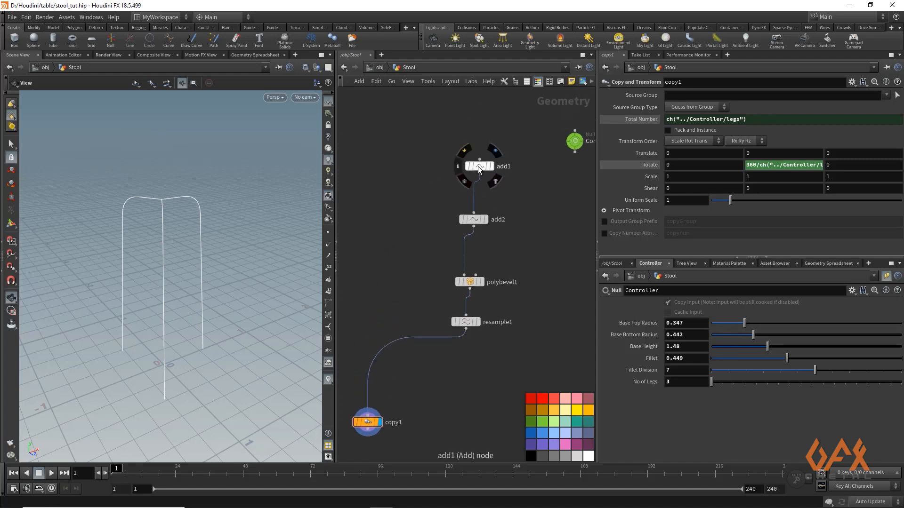
In add1, start Point 2's X expression as an if condition testing whether Base Bottom Radius is less than a relative reference to Base Top Radius.
click(478, 165)
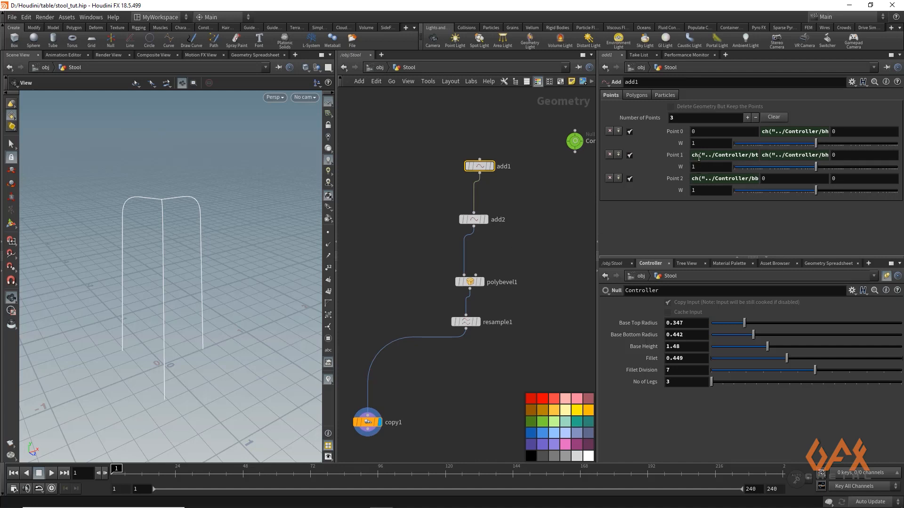
click(730, 178)
click(692, 178)
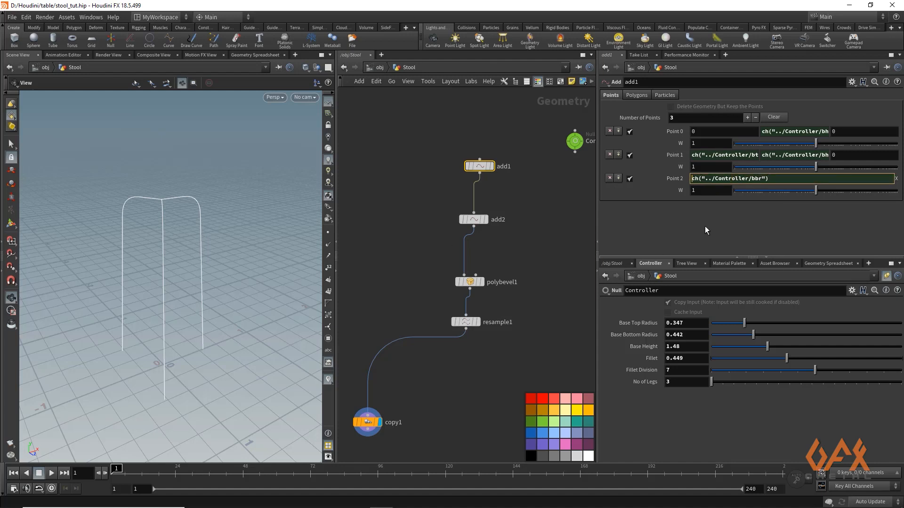
text(if)
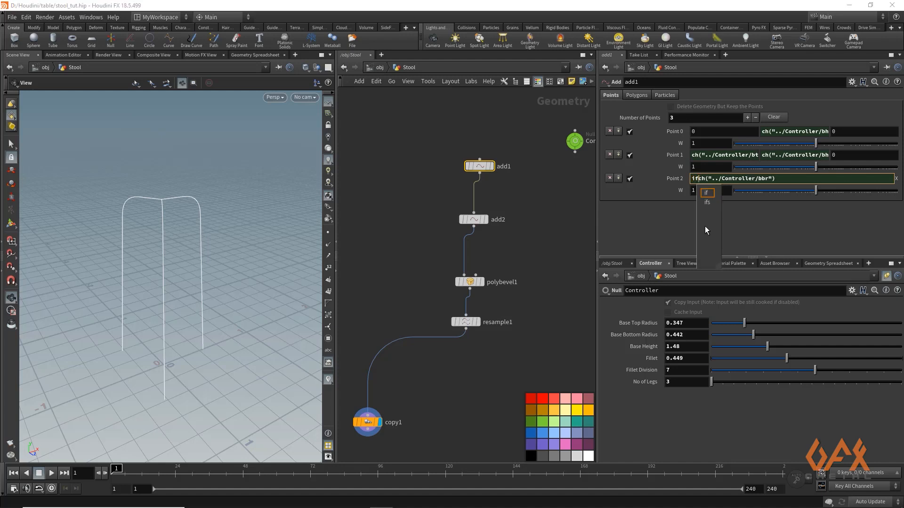
text(()
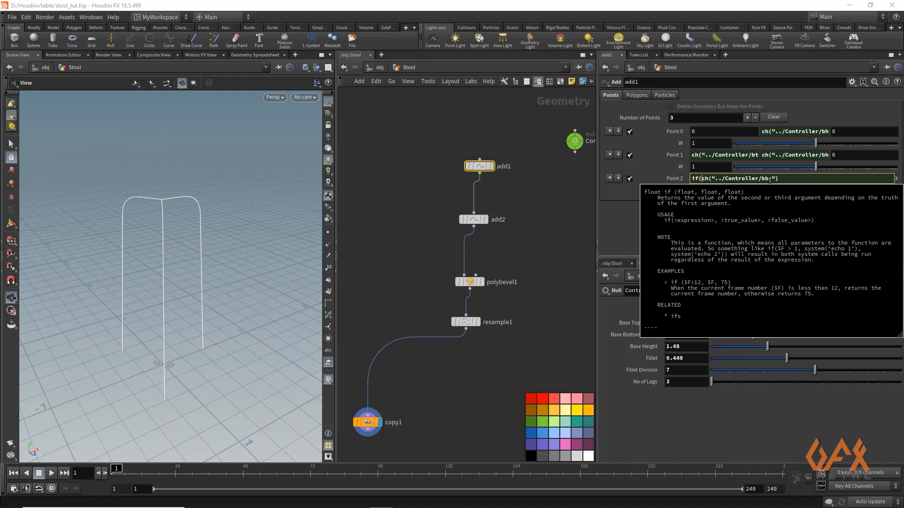
click(573, 310)
right_click(636, 322)
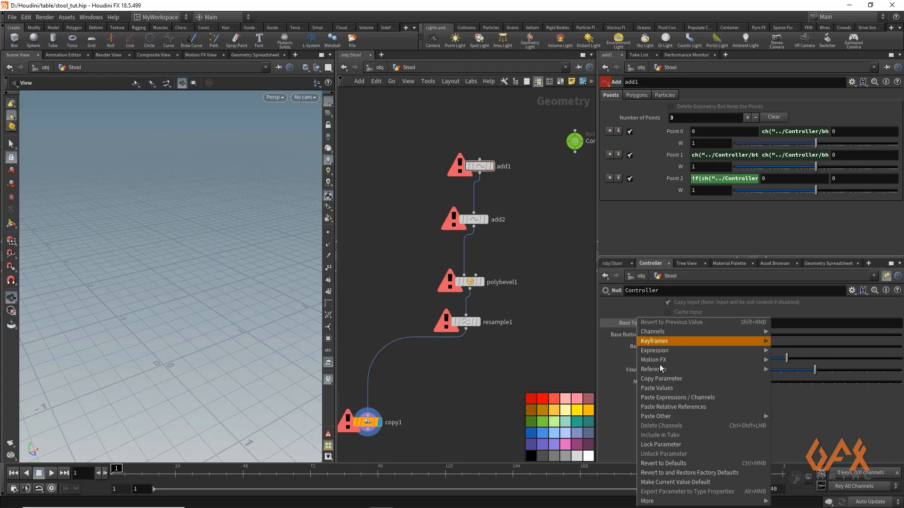
click(666, 379)
click(737, 180)
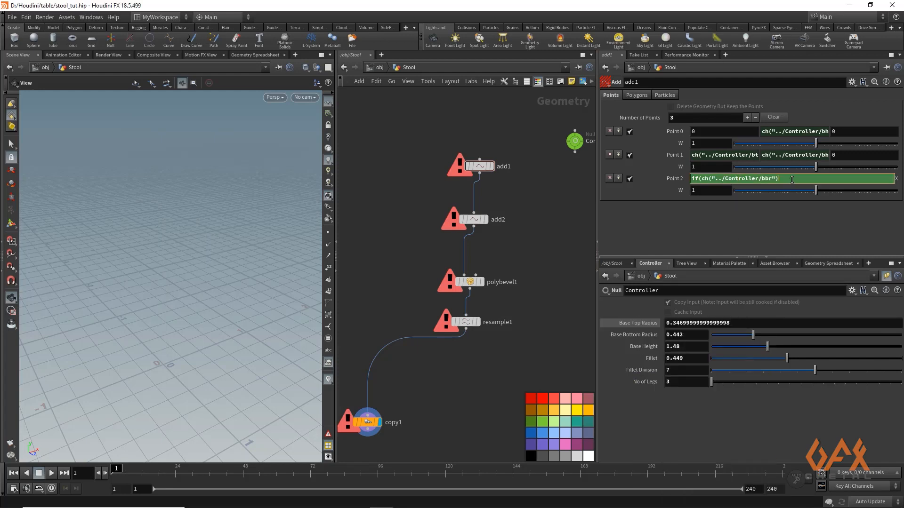
text(>)
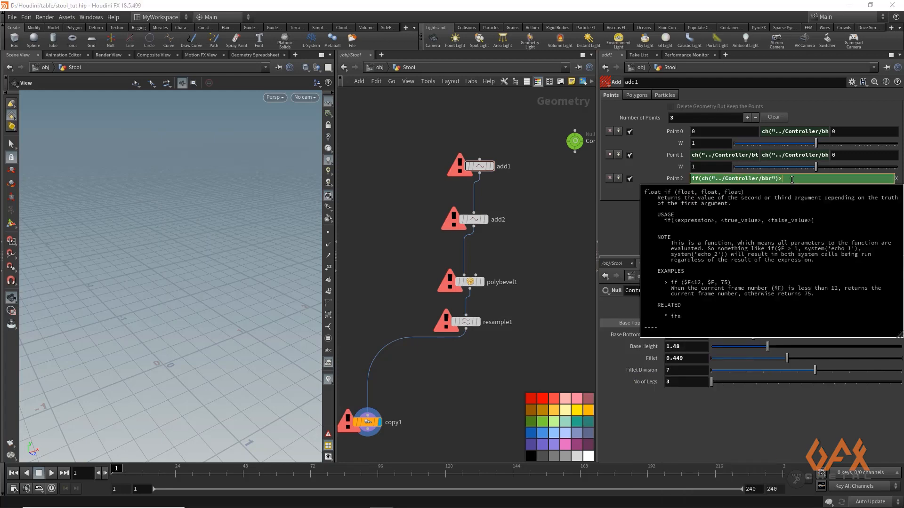
right_click(791, 179)
mouse_move(791, 213)
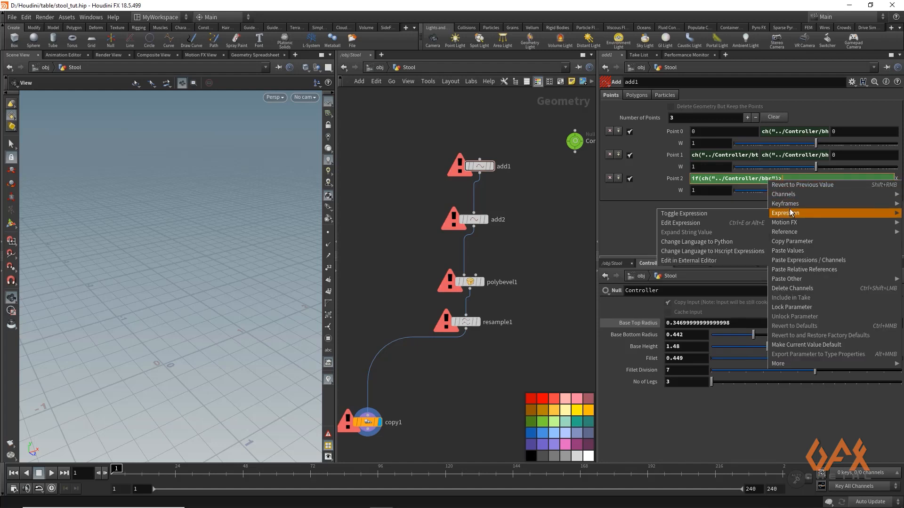
click(796, 178)
key(BackSpace)
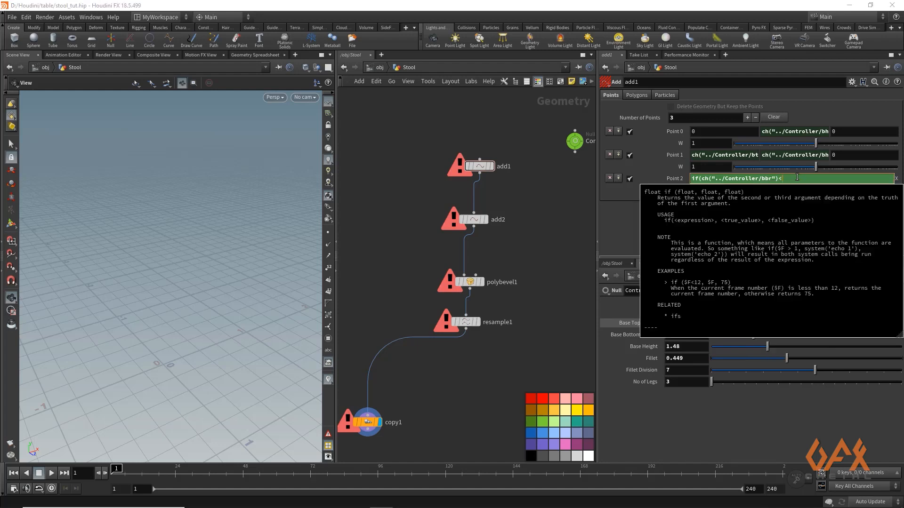
right_click(797, 178)
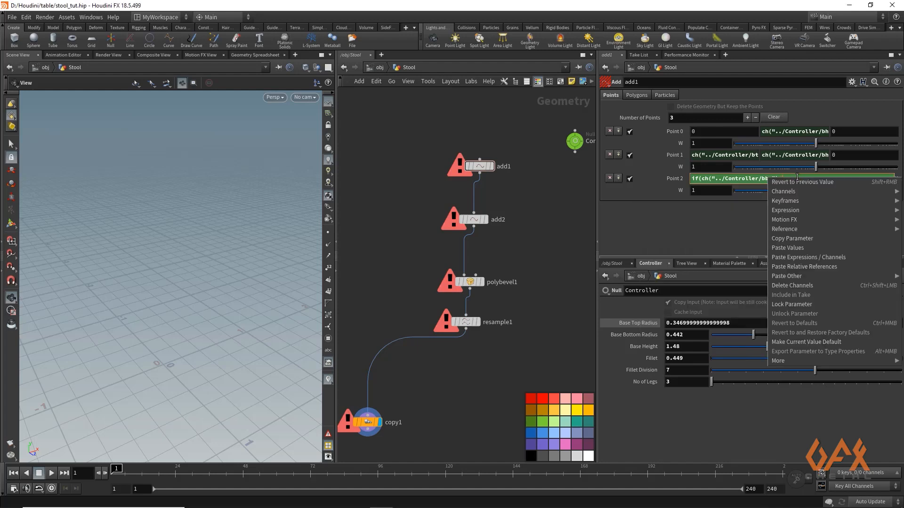
click(801, 267)
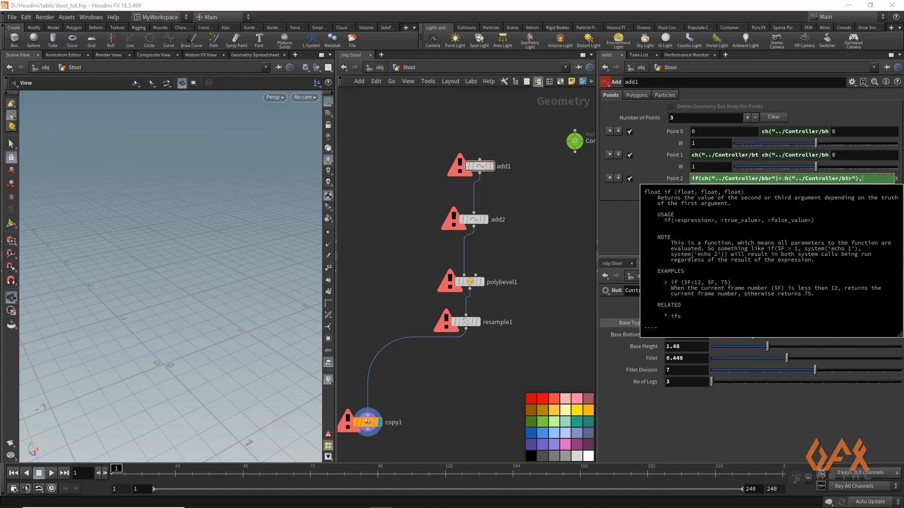
Complete Point 2's if expression with ch("../Controller/btr") as the true value and ch("../Controller/bbr") as the false value.
right_click(865, 178)
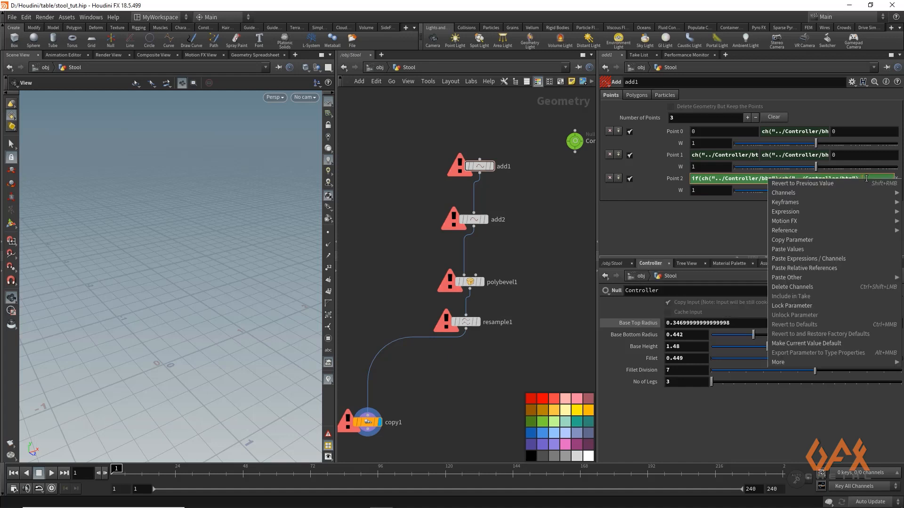
click(818, 269)
text(,ch("../Controller/btr"),)
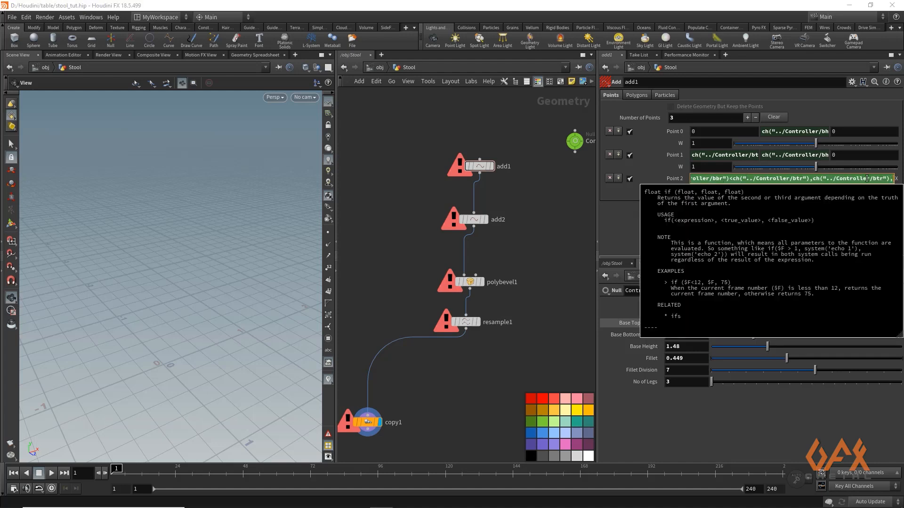
right_click(891, 178)
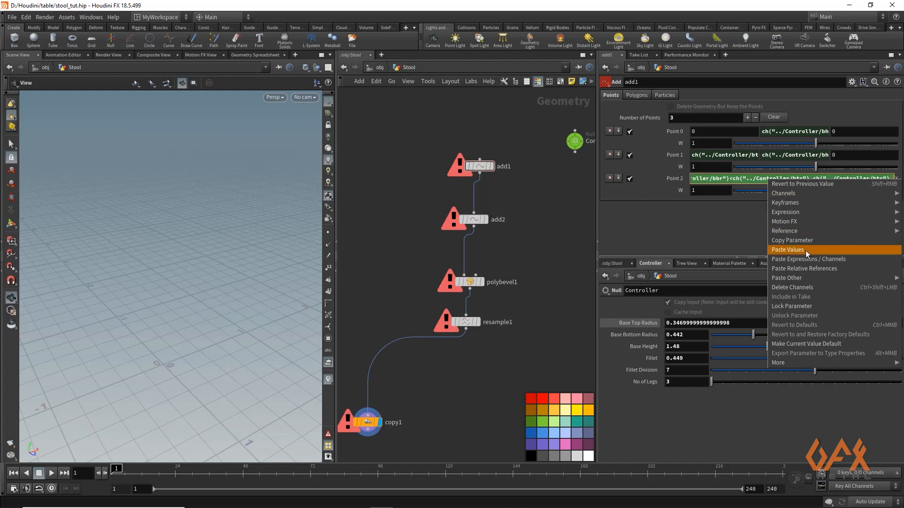
click(806, 269)
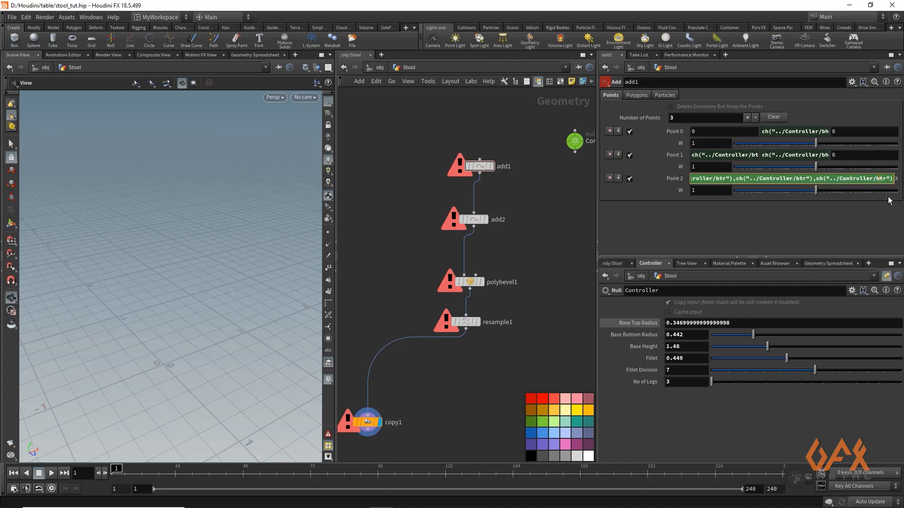
text(b)
text())
click(551, 173)
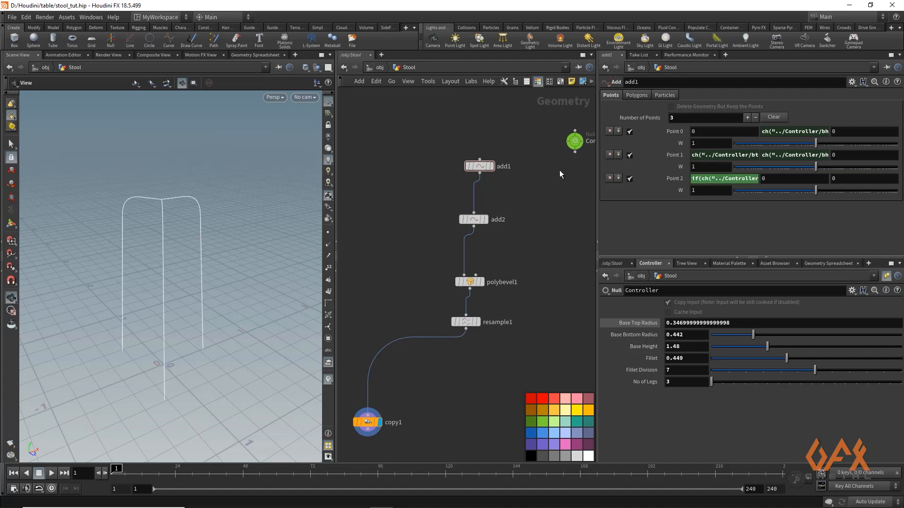
Set Base Top Radius to 0.382, try Base Bottom Radius at 0.208 and 0.442, and show add1's Point 1 and Point 2 expressions as values.
click(640, 325)
mouse_move(742, 325)
mouse_down()
mouse_move(768, 337)
mouse_move(731, 337)
mouse_up()
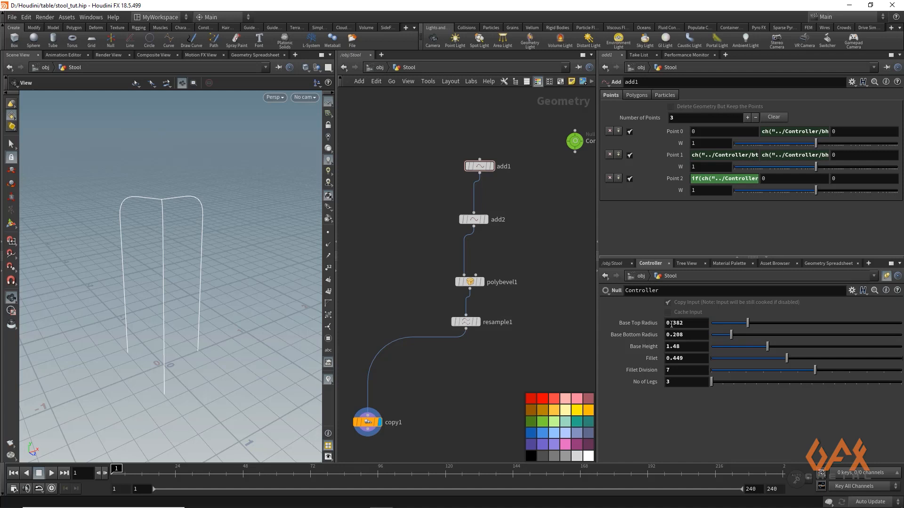
click(674, 155)
click(674, 179)
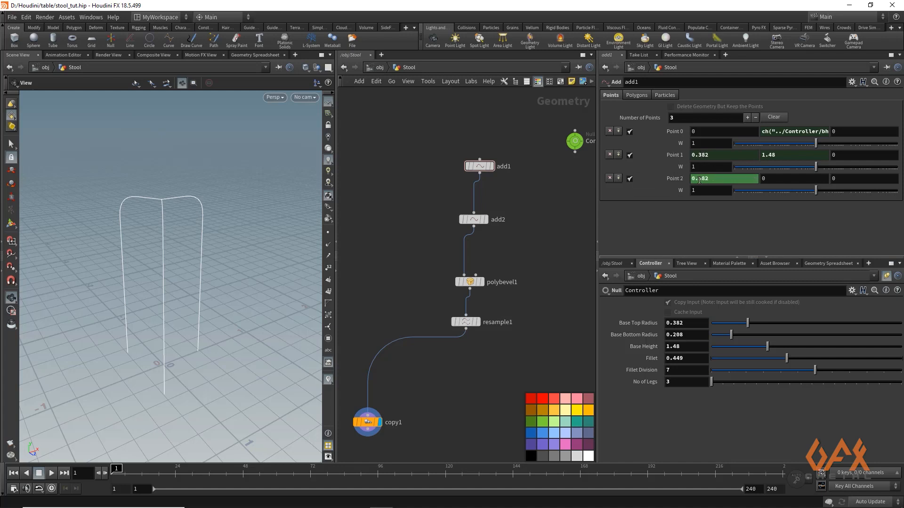
drag(731, 335, 754, 338)
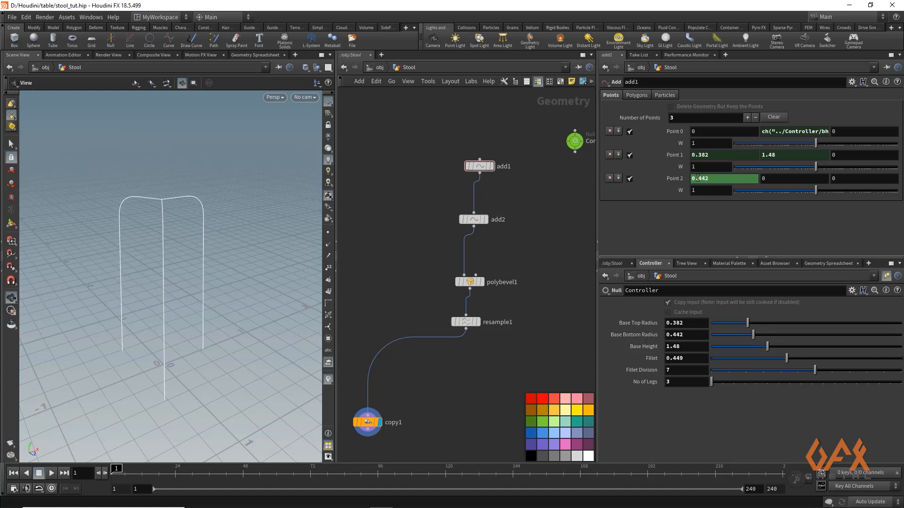
click(679, 178)
click(665, 179)
Set the Controller's Base Bottom Radius to 0.511 and No of Legs to 4.
middle_drag(437, 358, 443, 272)
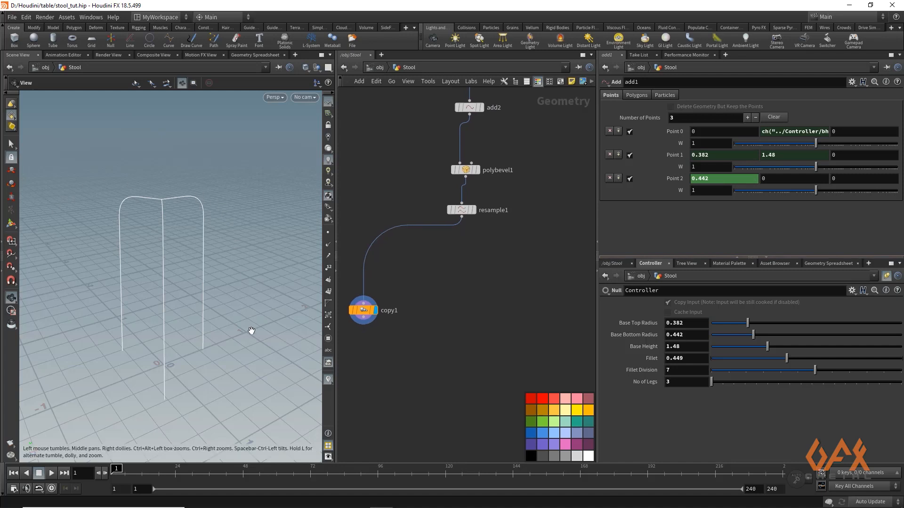
drag(173, 248, 216, 255)
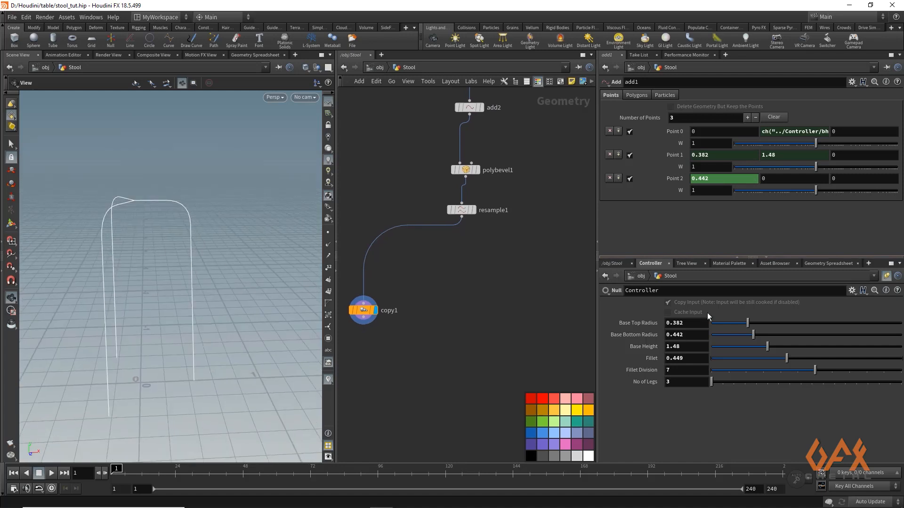
drag(754, 336, 761, 338)
drag(139, 245, 182, 246)
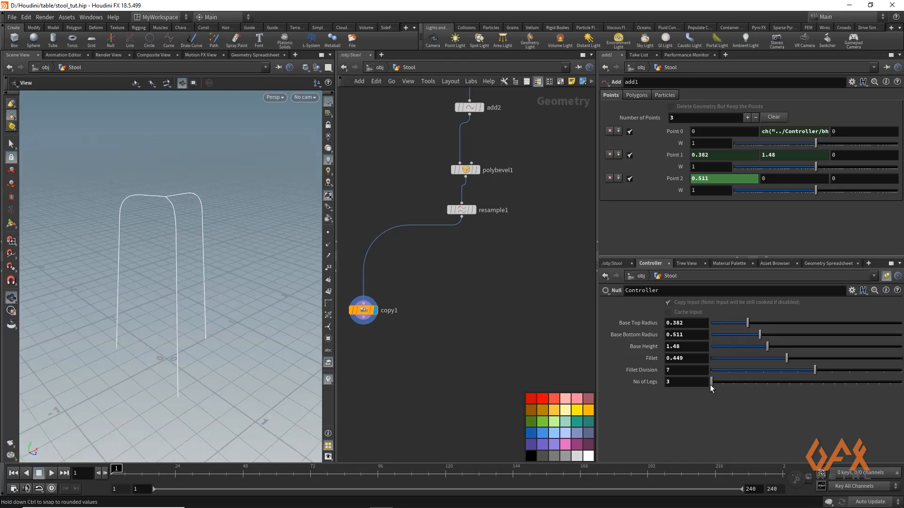
drag(715, 388, 723, 384)
drag(144, 254, 160, 252)
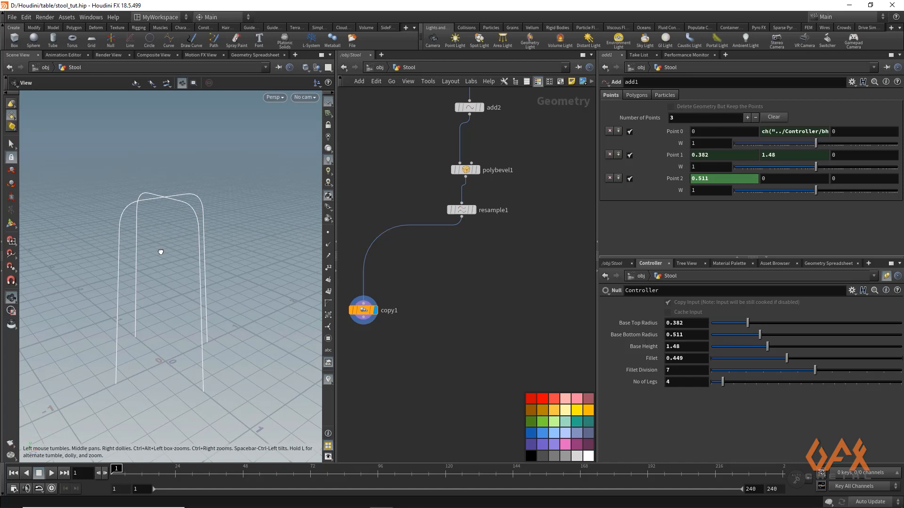
drag(160, 335, 166, 357)
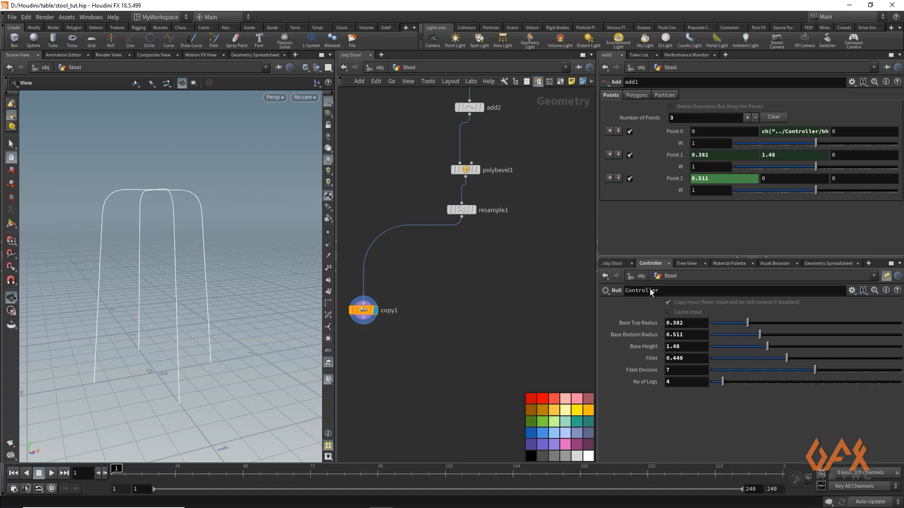
Add a float parameter named frp with the label Footrest Position to the Controller's parameter interface.
click(853, 291)
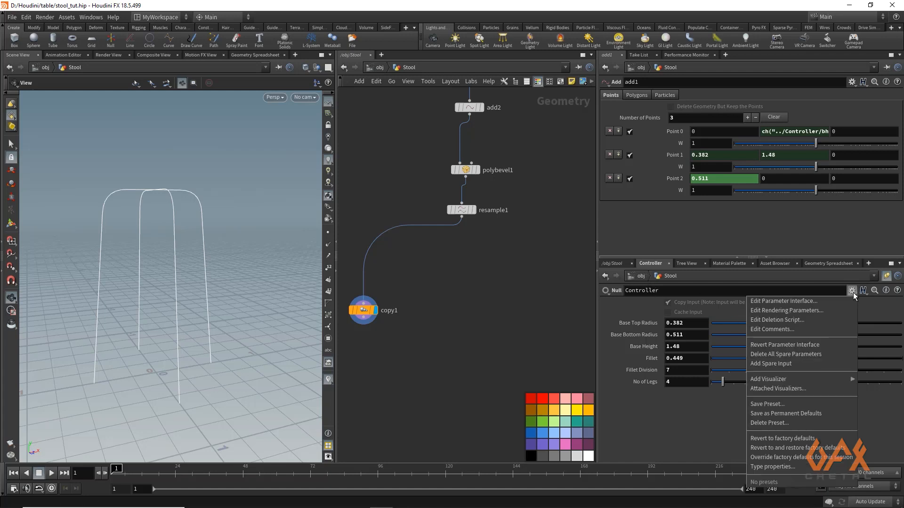
click(794, 302)
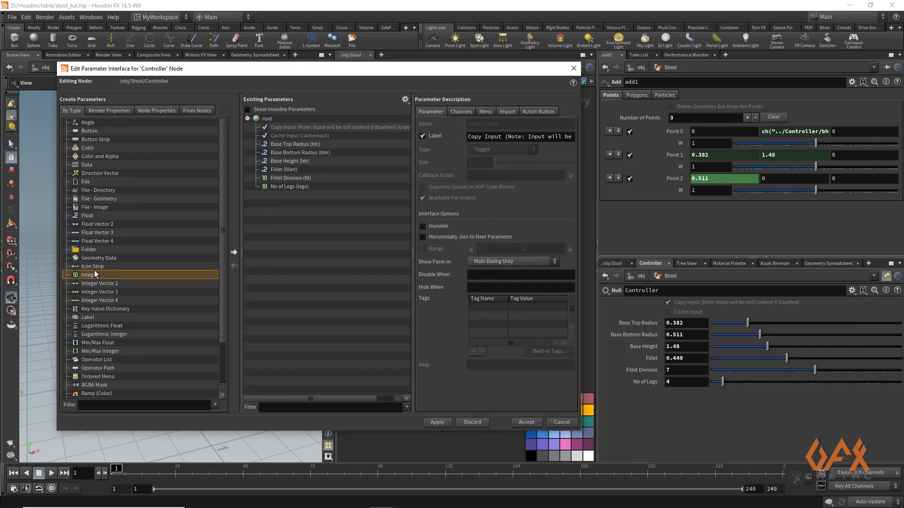
click(90, 216)
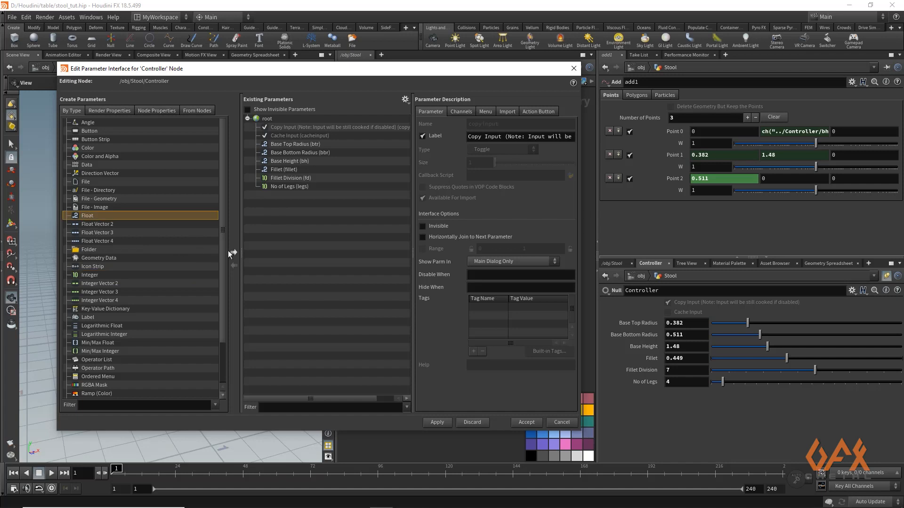
click(233, 252)
double_click(524, 128)
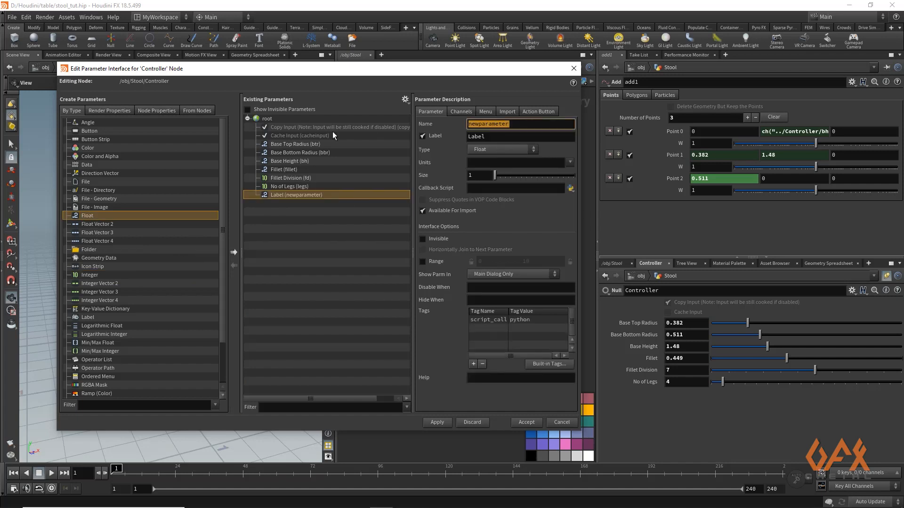
text(frp)
key(Tab)
text(Foot)
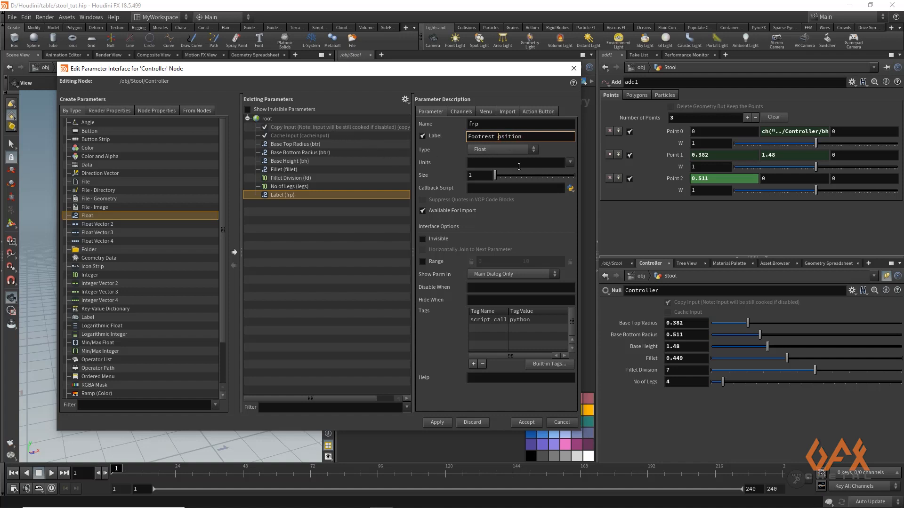
text(P)
Enable a range for Footrest Position with a locked minimum of 0.1, and accept the parameter interface changes.
click(422, 262)
click(496, 264)
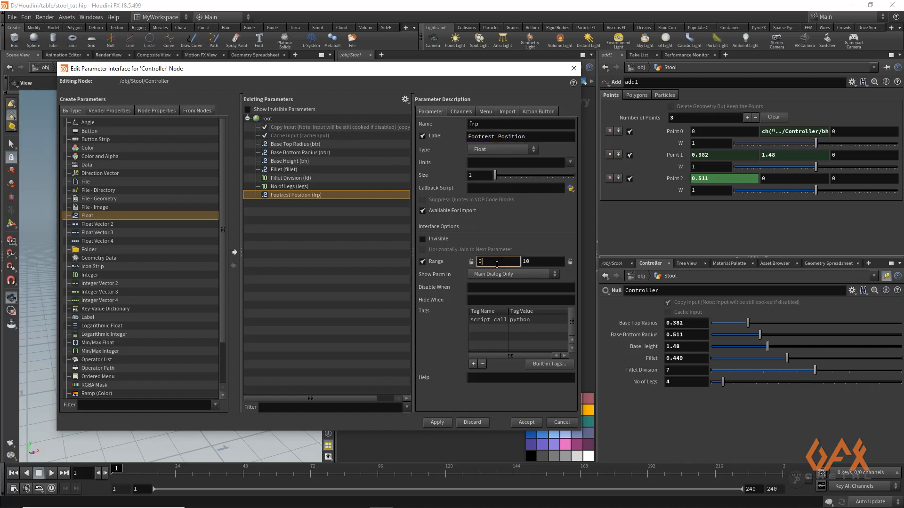
key(Tab)
text(.)
click(471, 262)
click(437, 423)
click(522, 421)
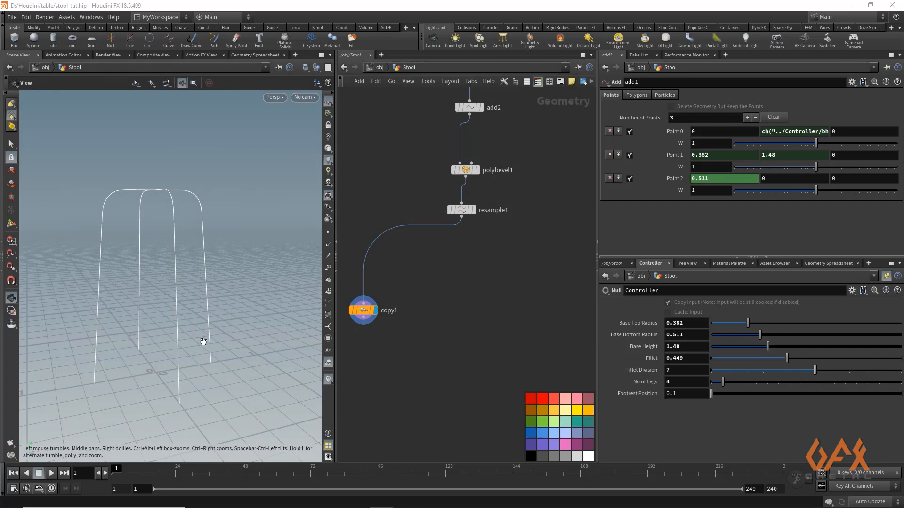
Add a Circle node beside the leg node chain and turn on its template display.
key(Delete)
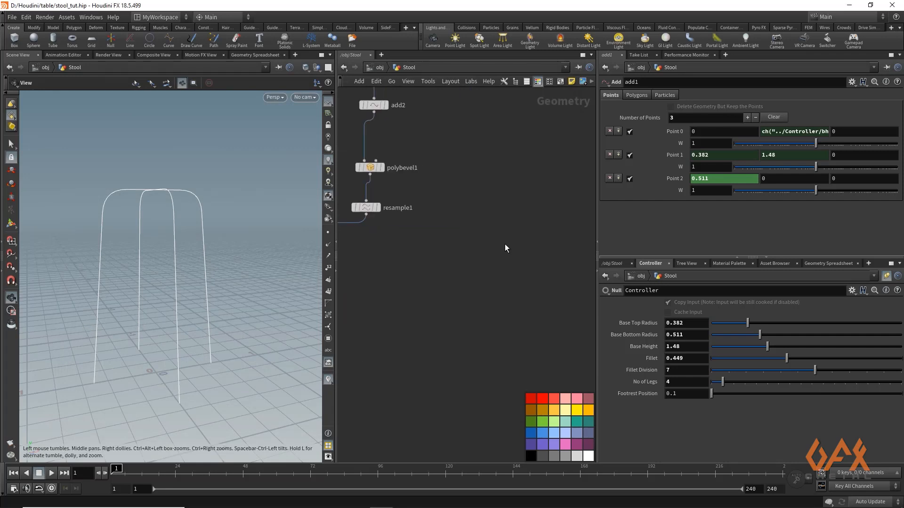
key(Tab)
text(cir)
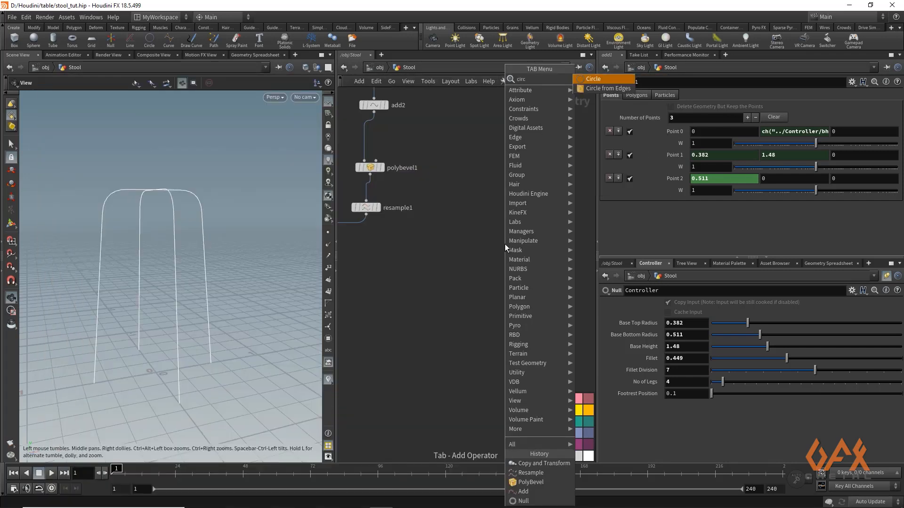
text(c)
key(Return)
click(506, 243)
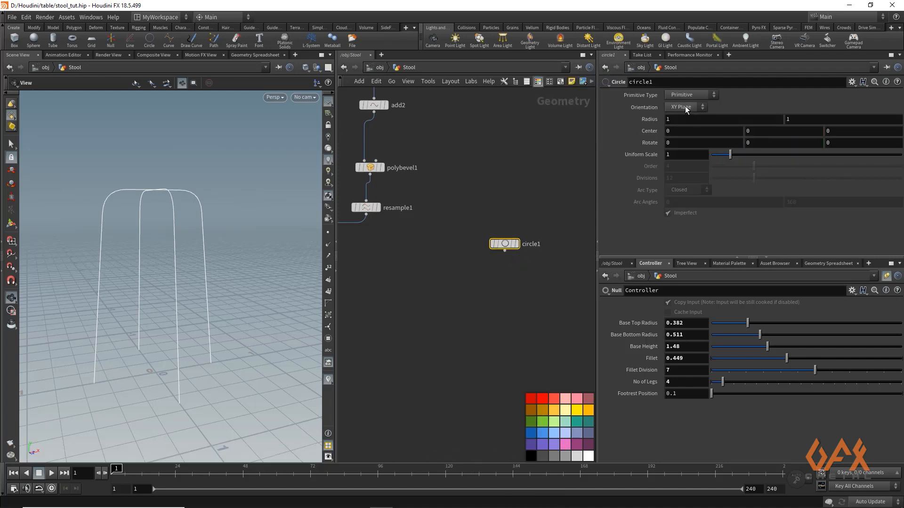
click(513, 243)
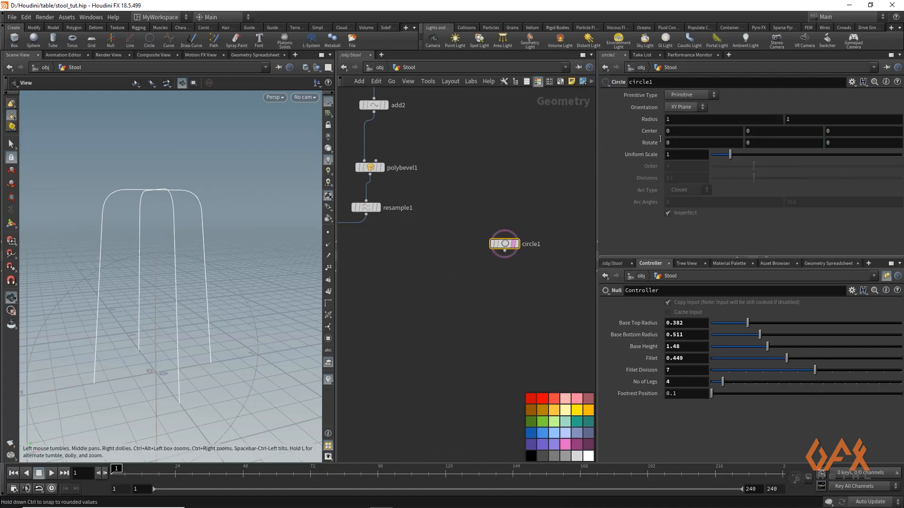
Set the circle's orientation to ZX Plane and its primitive type to Polygon.
click(686, 107)
click(680, 135)
click(691, 95)
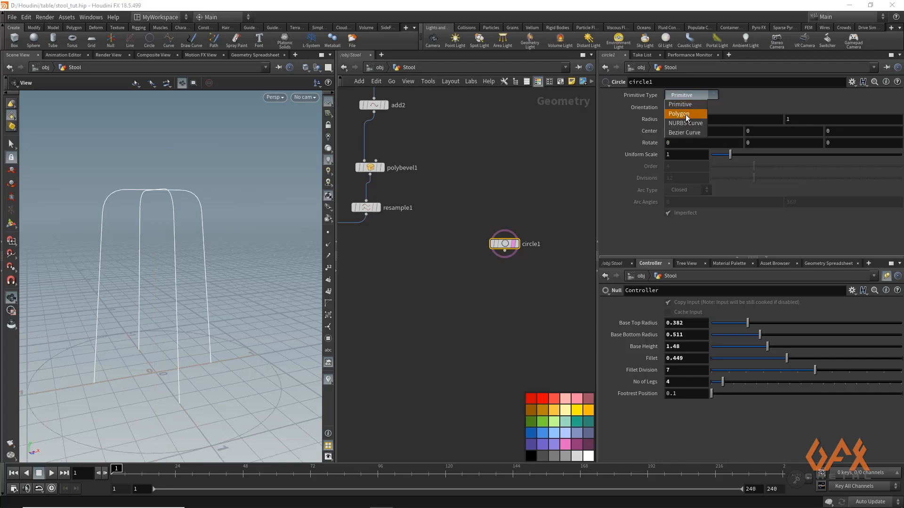
click(686, 114)
drag(195, 302, 134, 356)
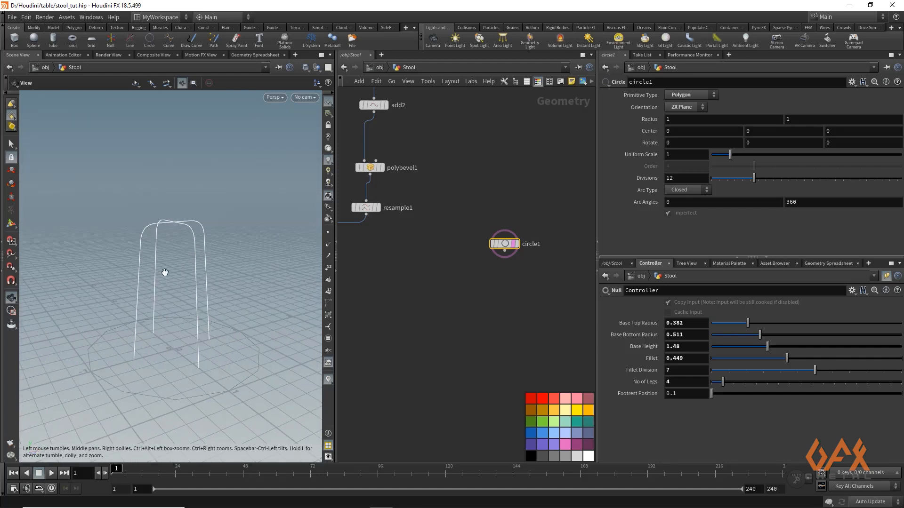
drag(209, 330, 146, 309)
Reference the Controller's Base Top Radius in the circle's Uniform Scale as a relative reference, followed by a plus sign.
middle_drag(485, 285, 515, 281)
right_click(646, 324)
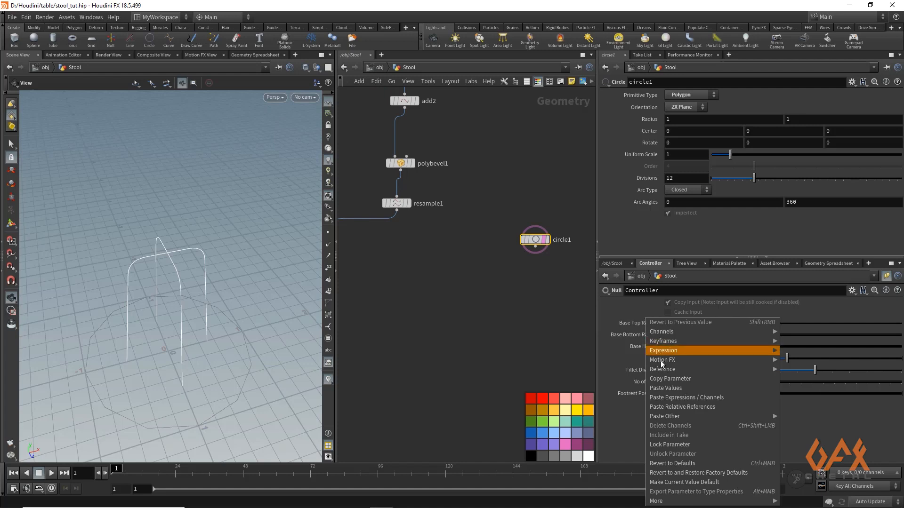
click(641, 210)
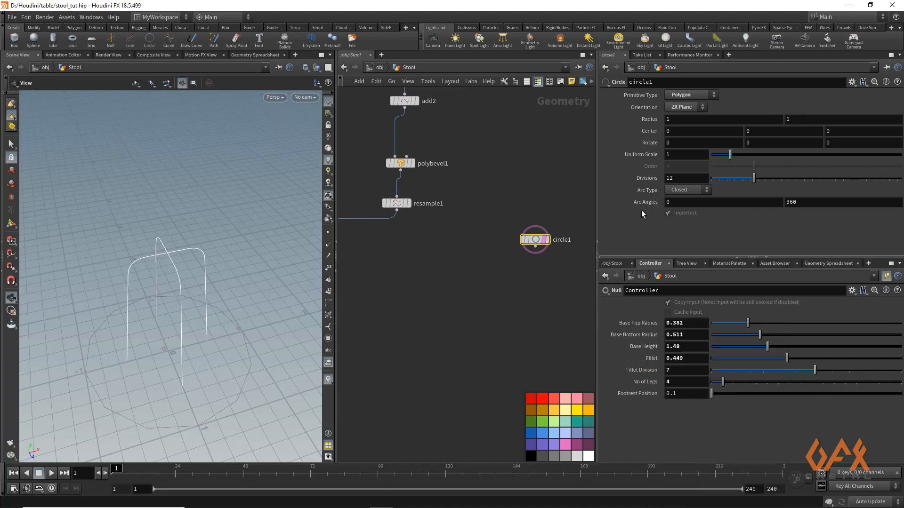
right_click(678, 155)
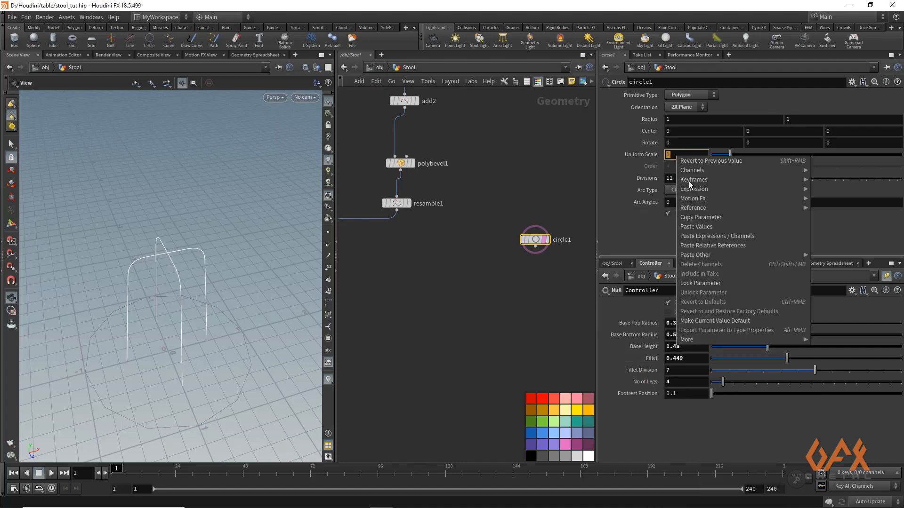
click(714, 245)
text(+)
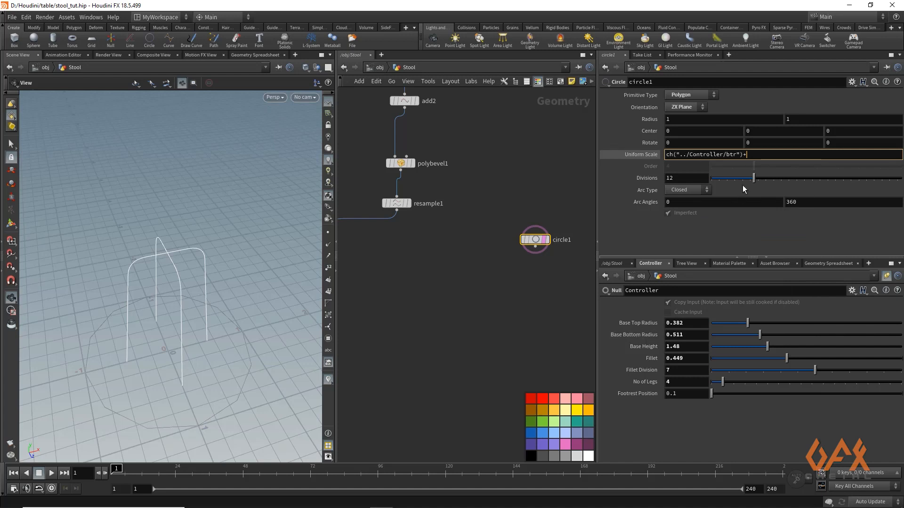
Append a relative reference to the Controller's Base Bottom Radius to the Uniform Scale expression, giving ch("../Controller/btr")+ch("../Controller/bbr").
right_click(643, 324)
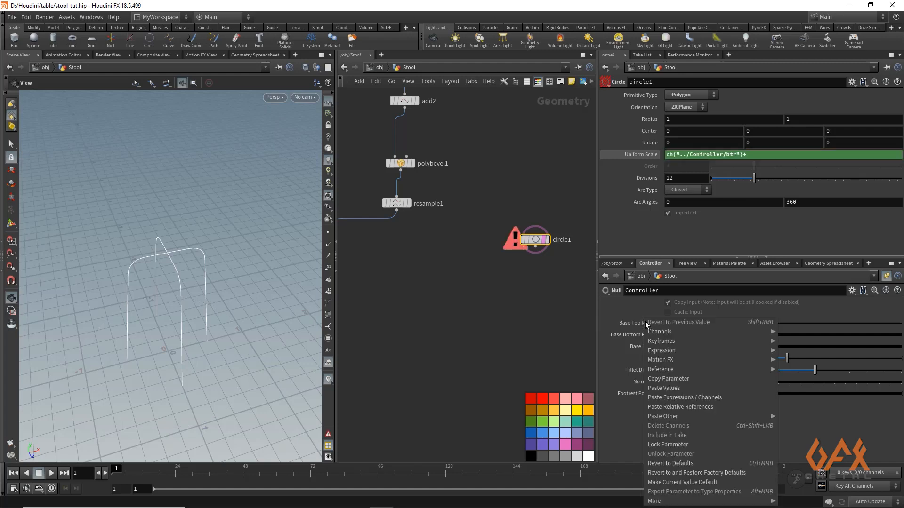
click(634, 337)
right_click(635, 338)
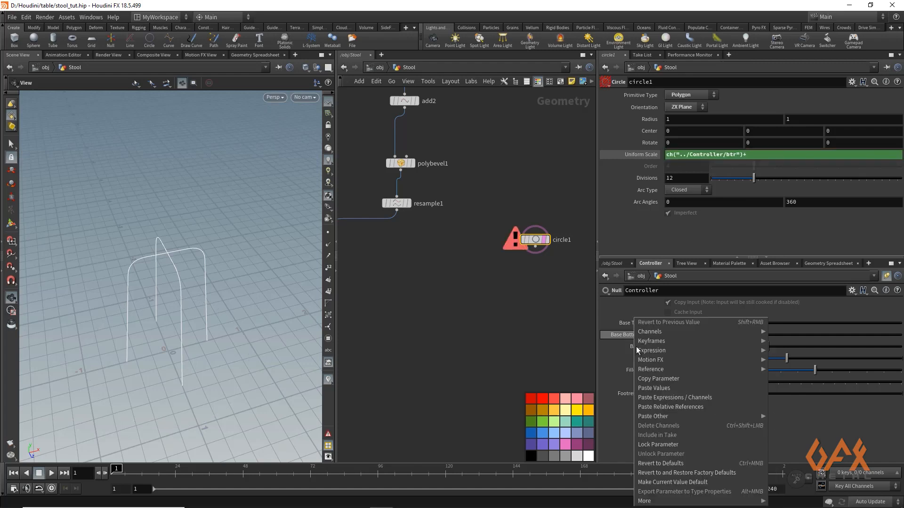
click(658, 380)
click(753, 155)
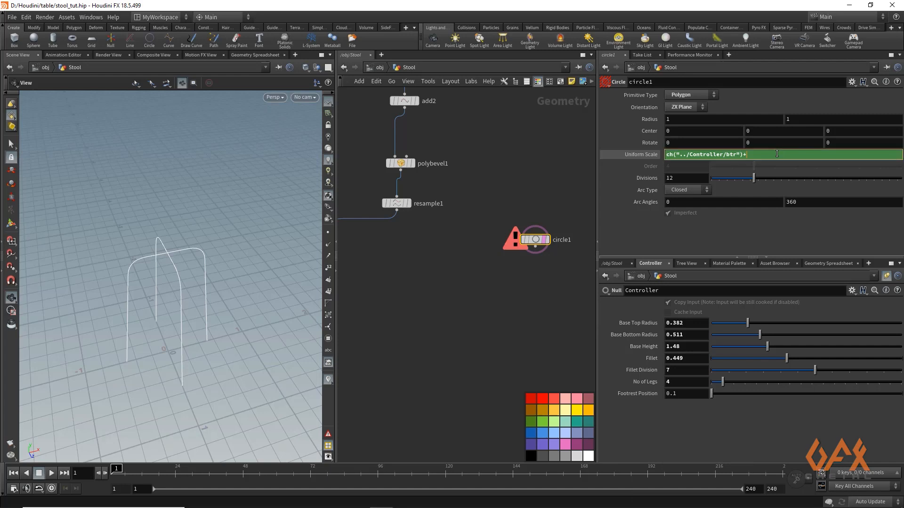
right_click(767, 156)
click(790, 243)
click(510, 185)
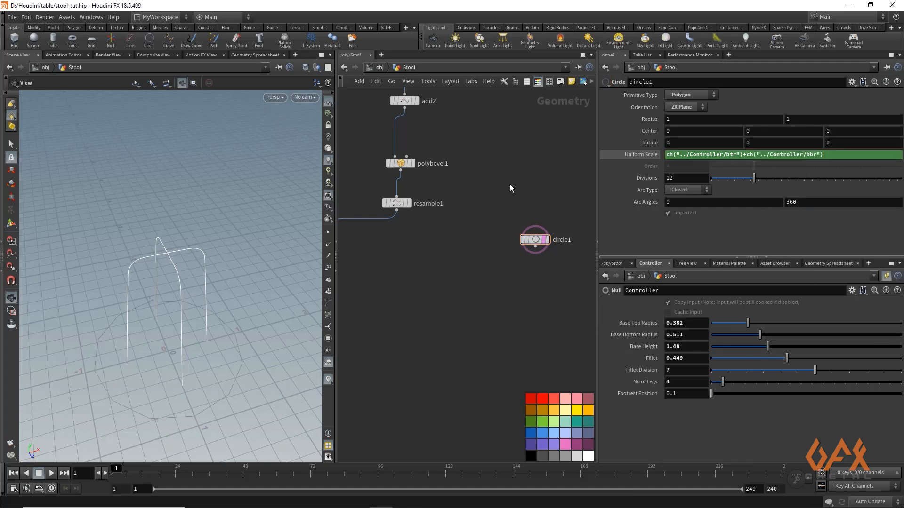
Add a Transform node connected to the output of circle1.
drag(155, 324, 226, 400)
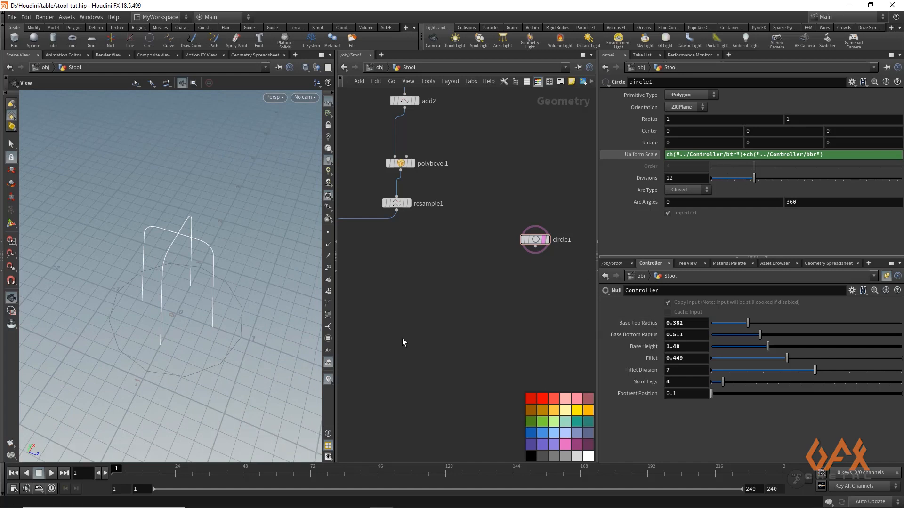
drag(201, 286, 204, 259)
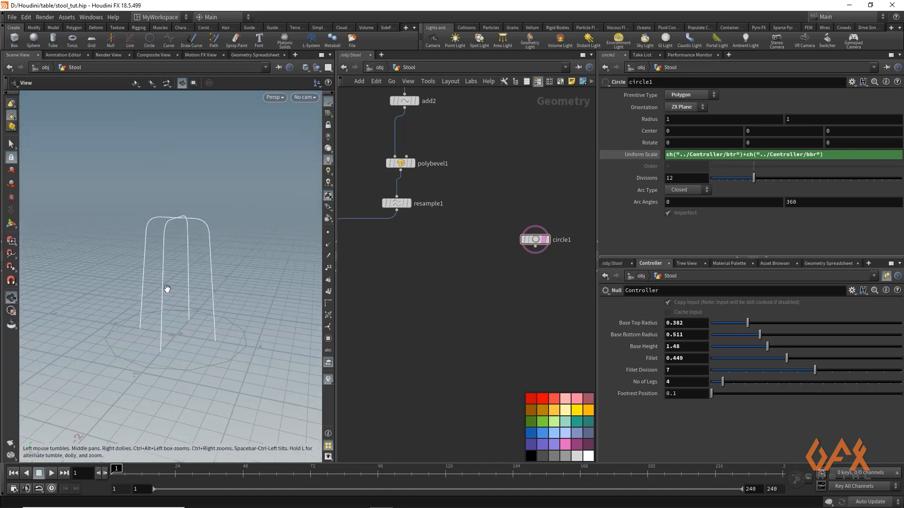
middle_drag(526, 267, 517, 226)
click(528, 211)
click(528, 252)
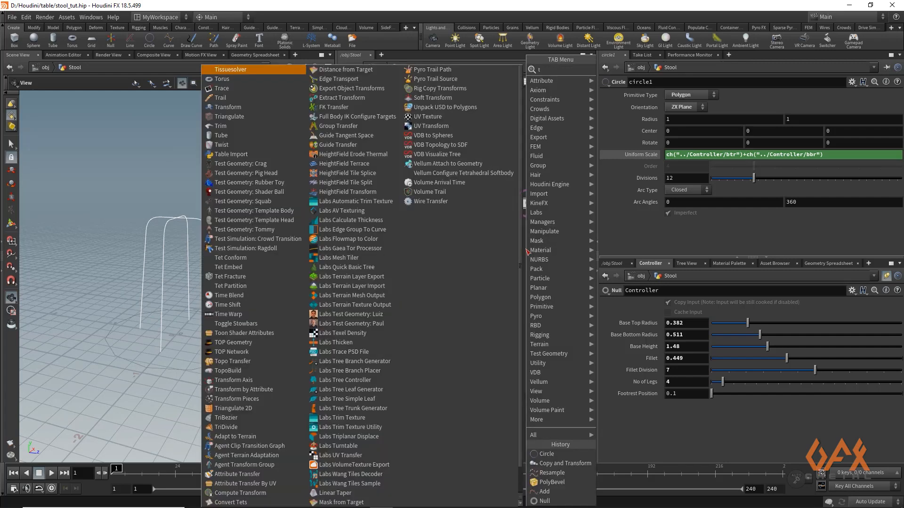
text(trn)
key(BackSpace)
text(an)
key(Return)
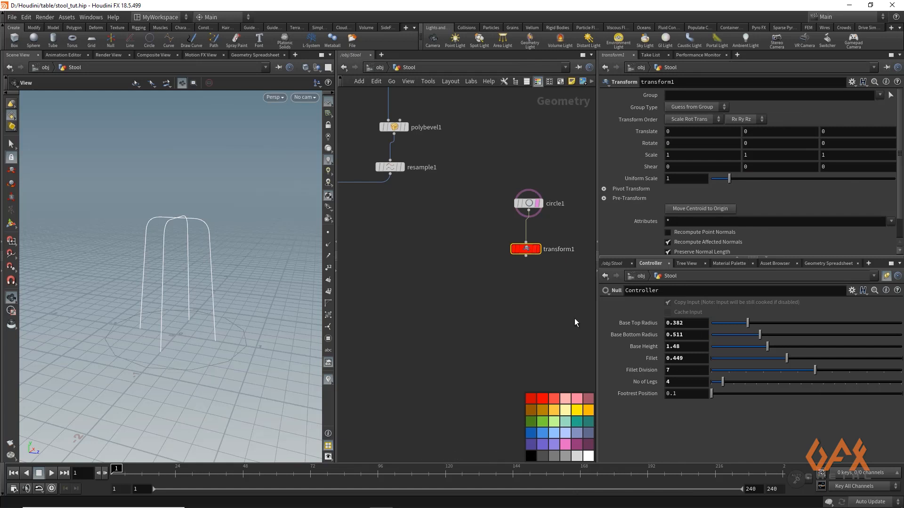
Link the Transform node's Y translation to the Controller's Base Height with a relative reference, ch("../Controller/bh").
right_click(648, 347)
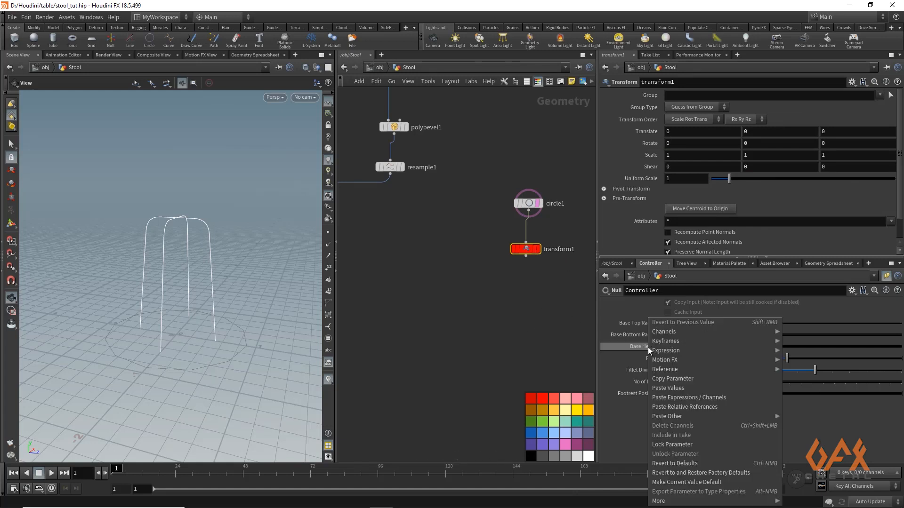
click(668, 380)
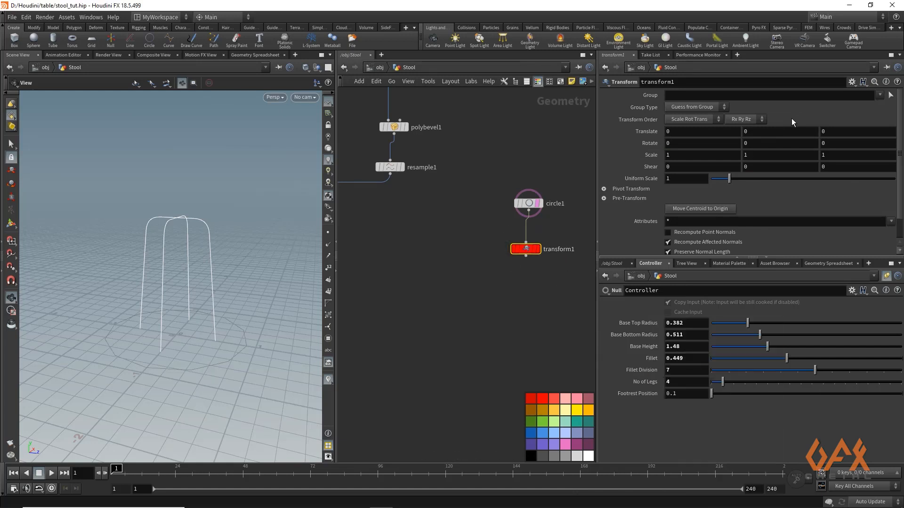
click(748, 135)
right_click(747, 132)
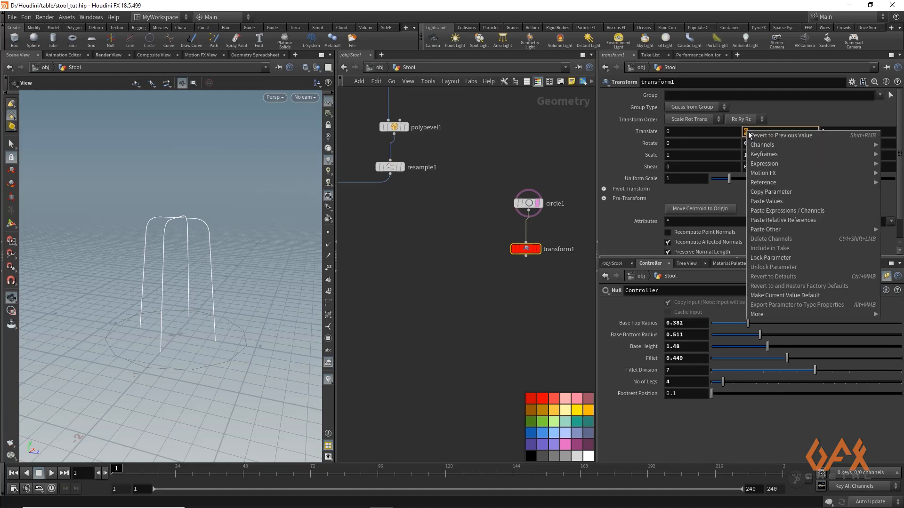
click(772, 220)
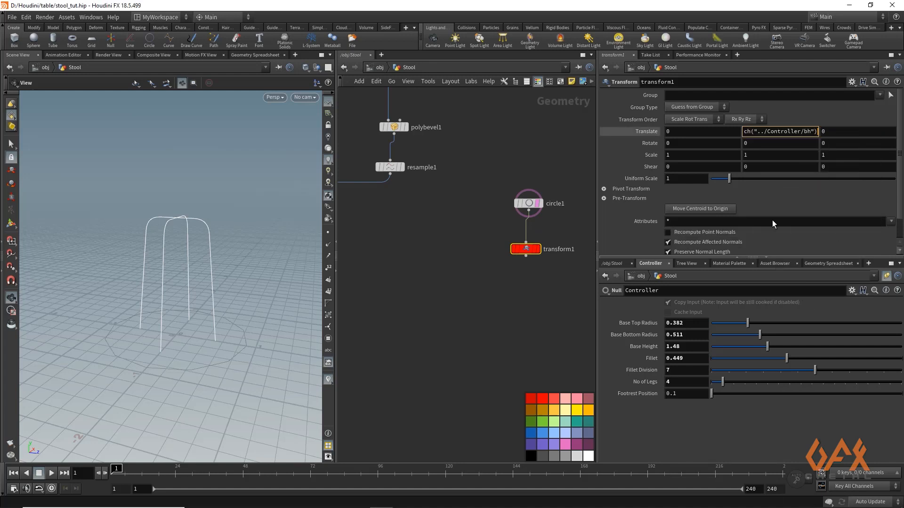
Multiply the Y translation expression by a relative reference to the Controller's Footrest Position.
text(*)
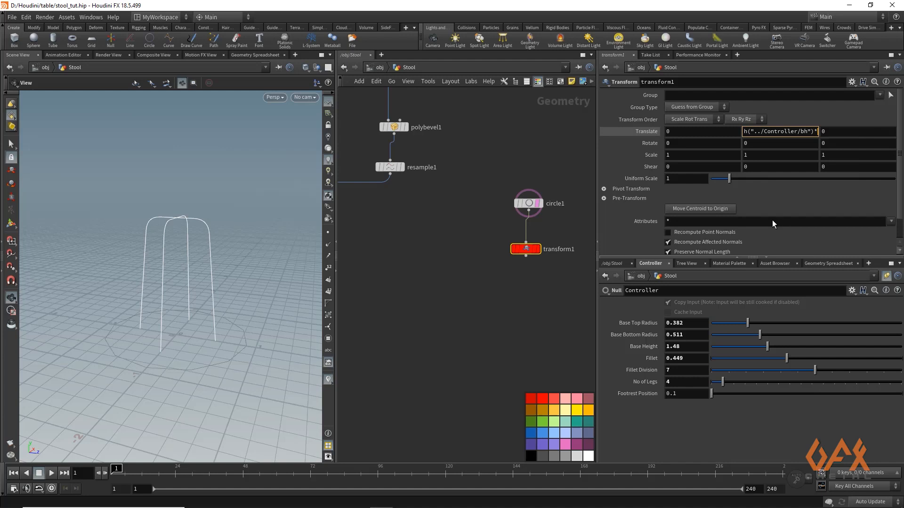
right_click(631, 395)
click(651, 374)
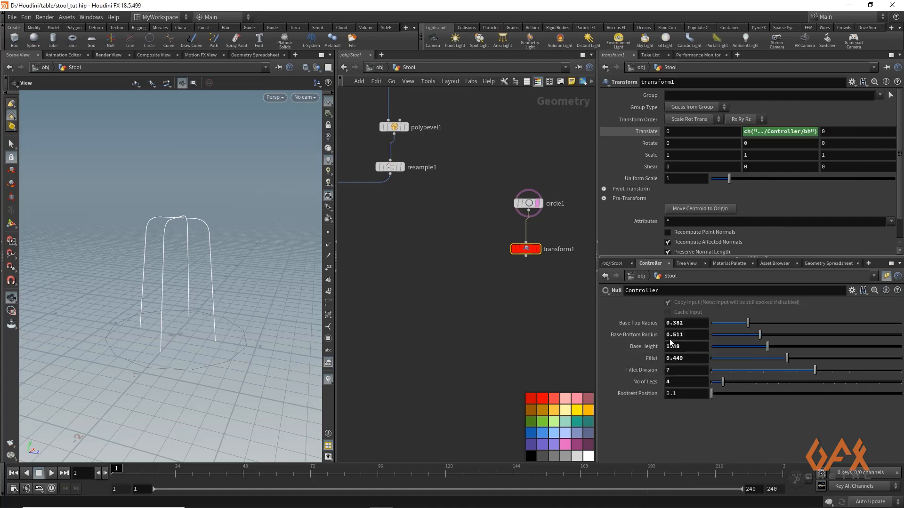
click(811, 130)
right_click(788, 132)
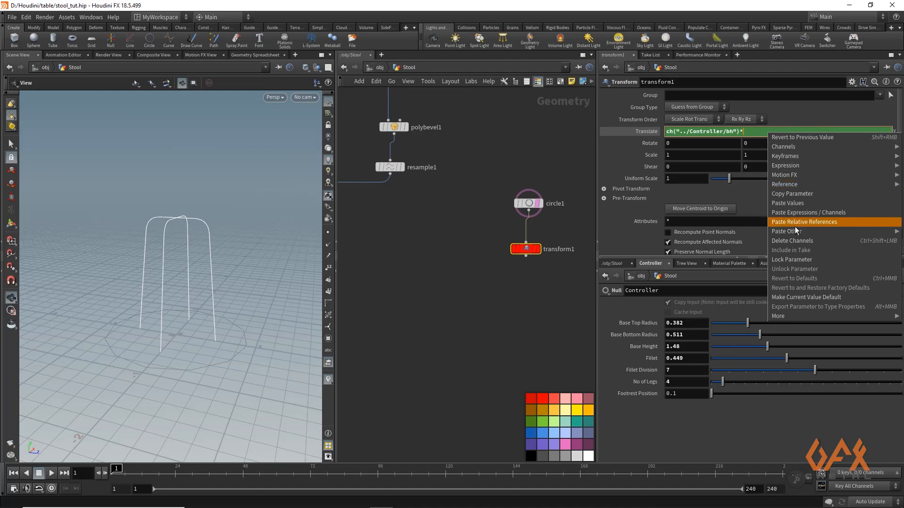
click(796, 222)
click(402, 257)
Turn off the template display of circle1 and turn it on for transform1.
mouse_move(536, 251)
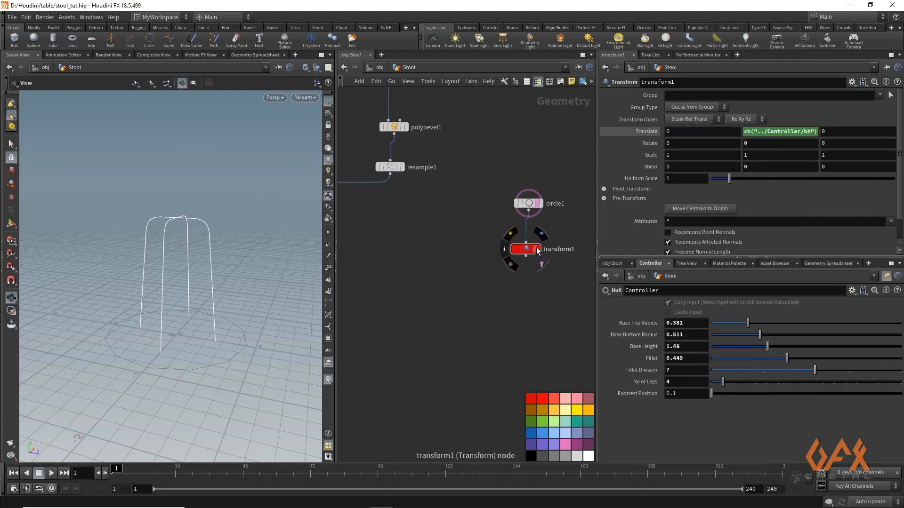
click(540, 204)
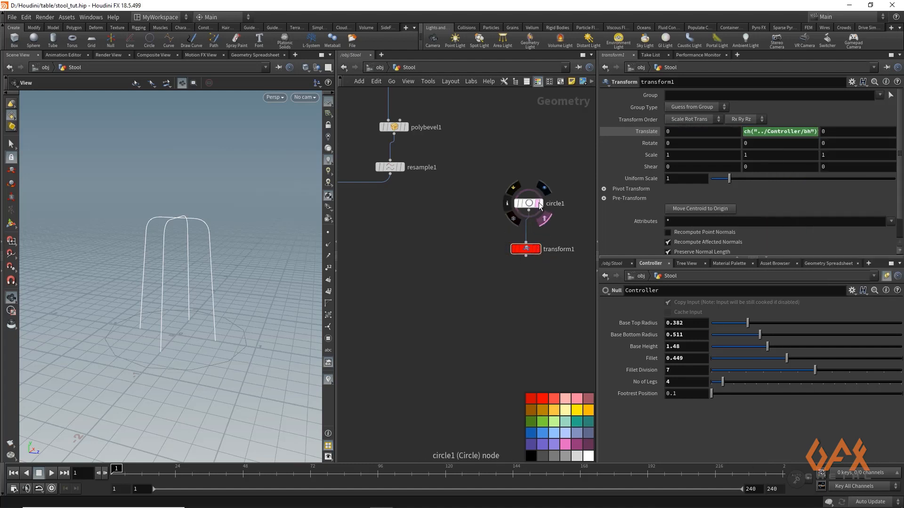
click(525, 249)
key(Return)
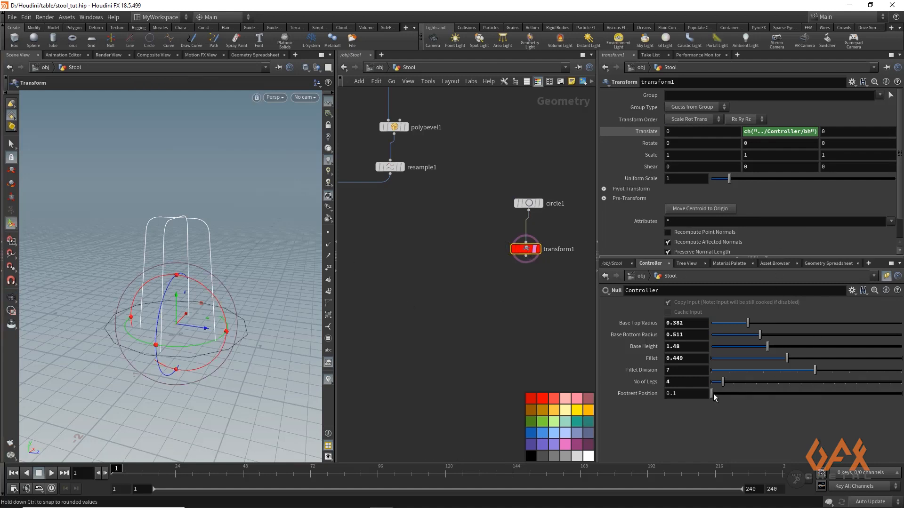
Display transform1 and try different Footrest Position values to check the circle's height, ending at 0.1.
click(756, 394)
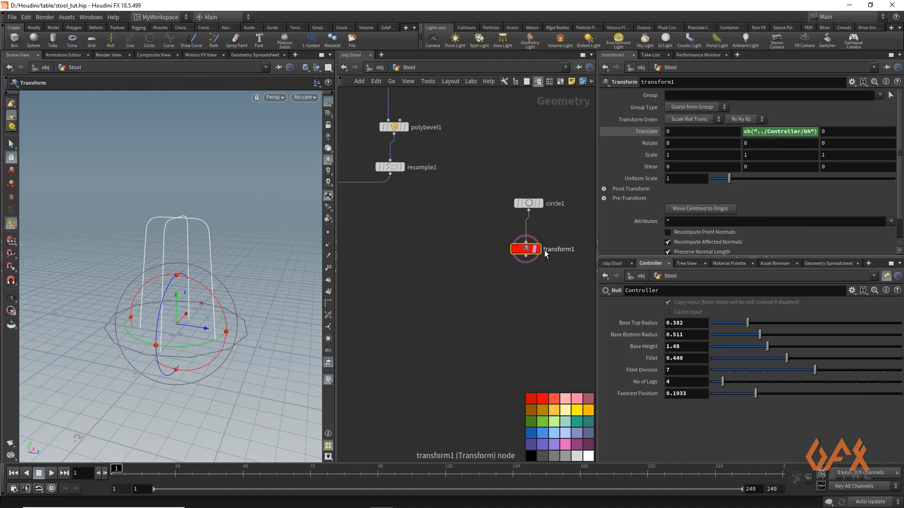
click(536, 249)
click(759, 394)
drag(766, 395, 657, 394)
drag(769, 400, 572, 391)
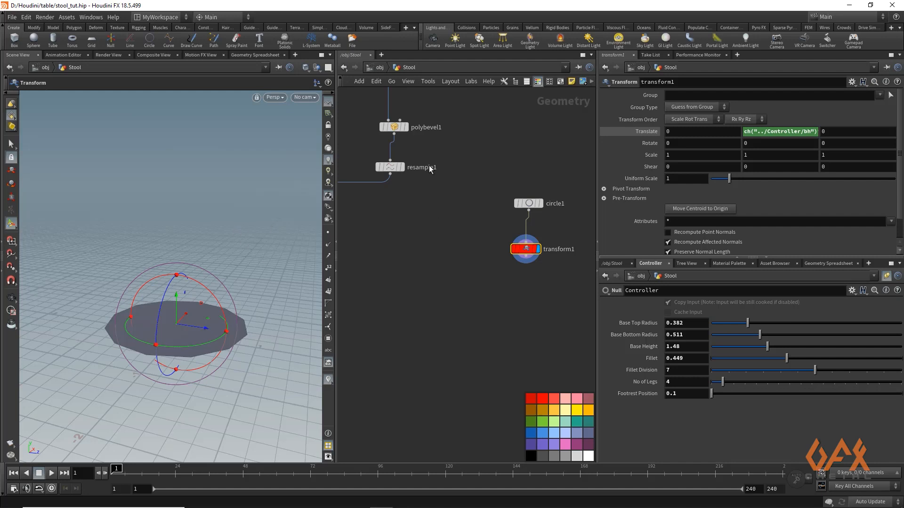
Display the resample1 node and examine the single leg curve.
middle_drag(398, 255, 454, 199)
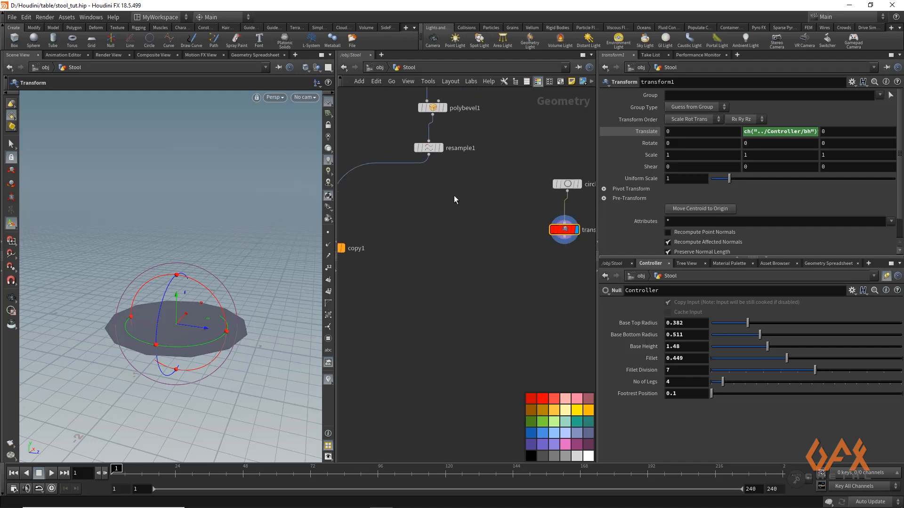
click(432, 149)
click(428, 148)
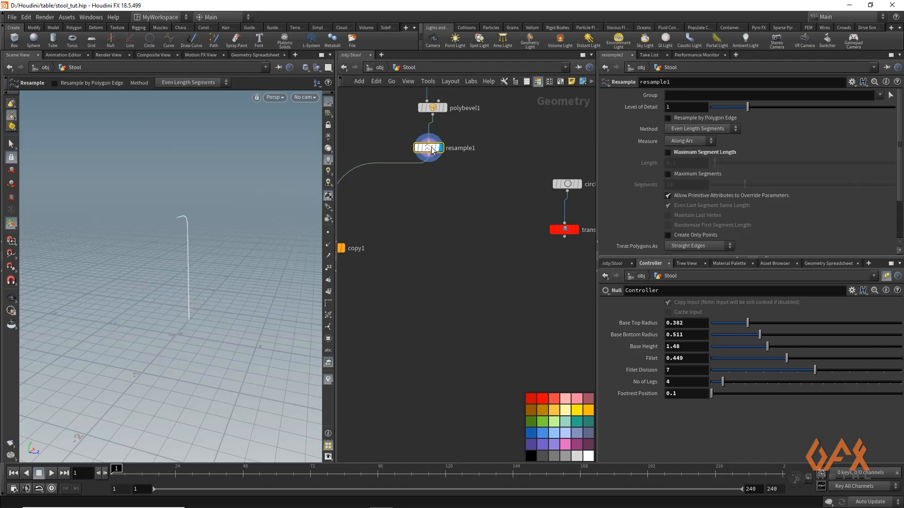
alt+drag(187, 290, 172, 293)
Add an Intersection Analysis node and connect resample1 to its first input and transform1 to its second.
click(504, 268)
key(Tab)
text(inter)
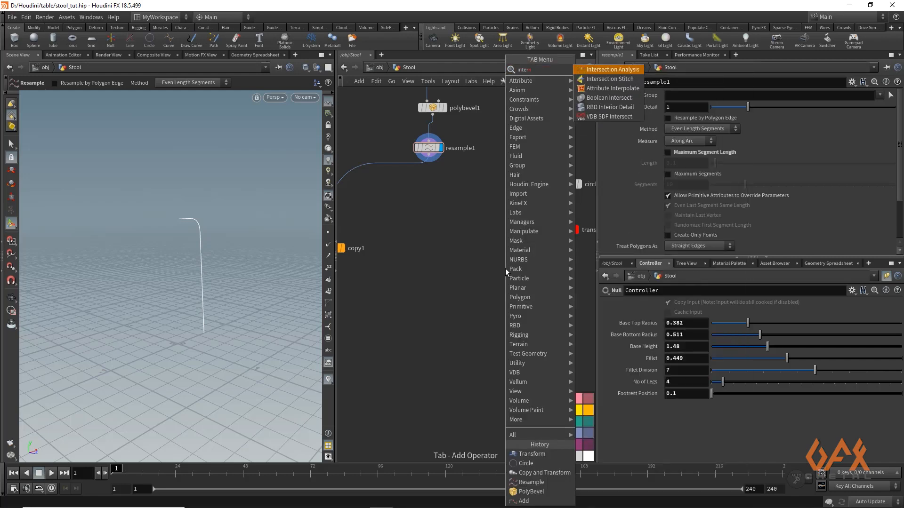
key(Return)
click(504, 268)
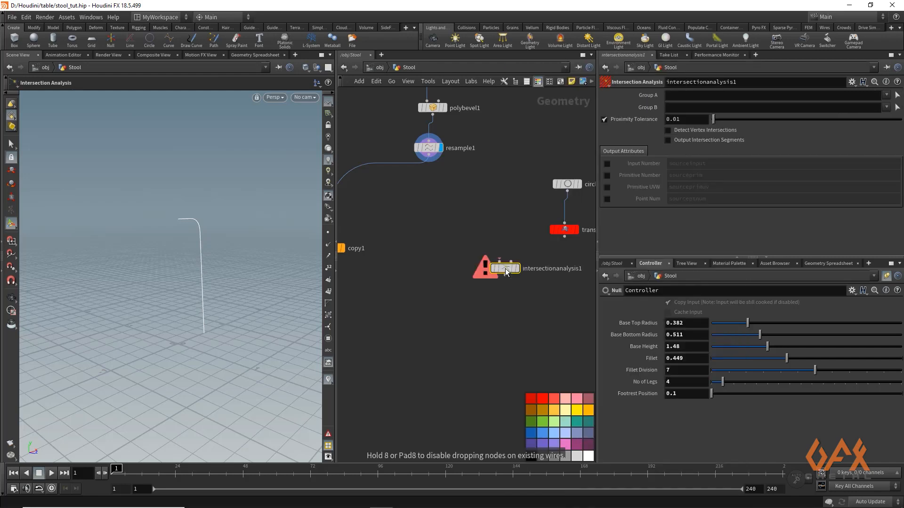
drag(430, 159, 500, 263)
drag(566, 239, 517, 262)
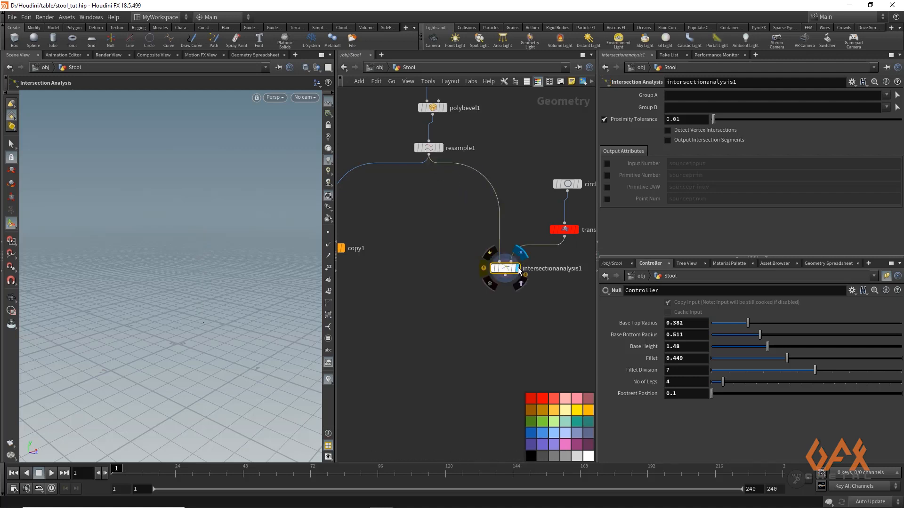
Turn on point display in the viewport to inspect the Intersection Analysis result.
click(328, 233)
alt+drag(217, 327, 191, 327)
key(Return)
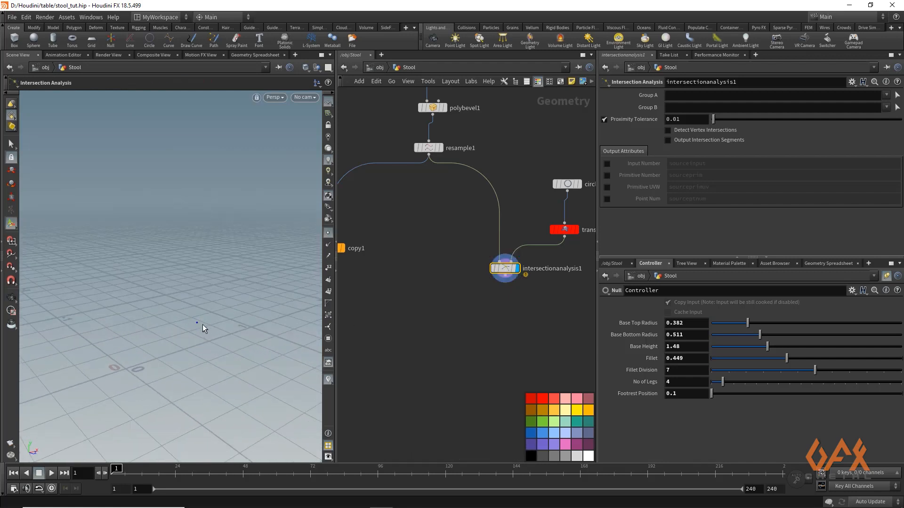
Create a reference copy of the copy1 node, connect intersectionanalysis1 to its input, and display it.
scroll(389, 315, down, 4)
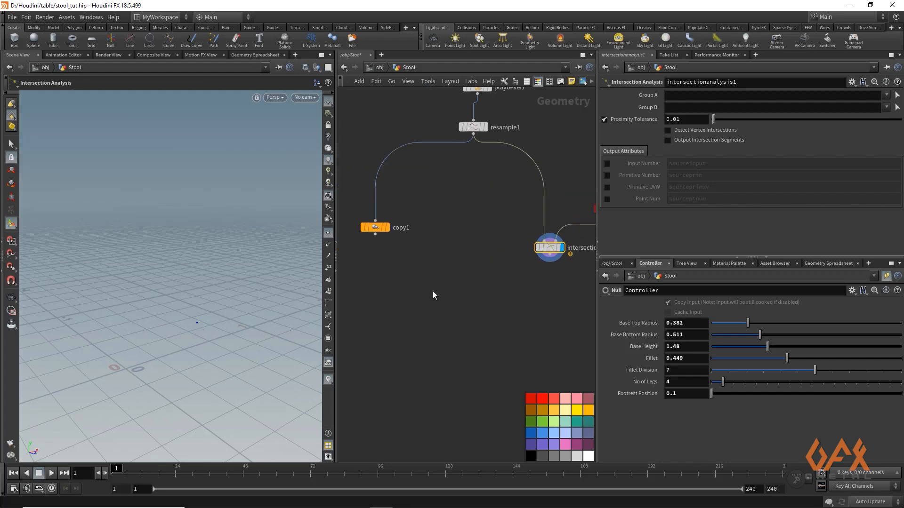
click(384, 233)
right_click(384, 233)
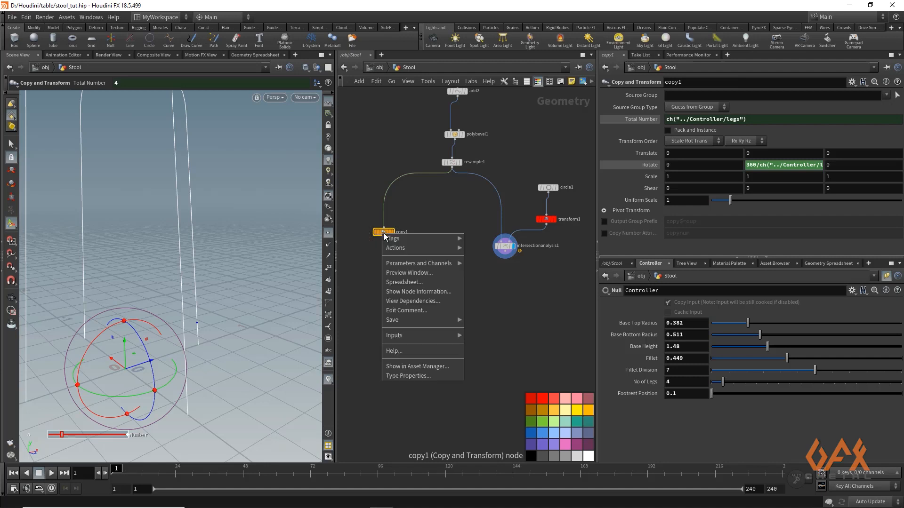
mouse_move(421, 251)
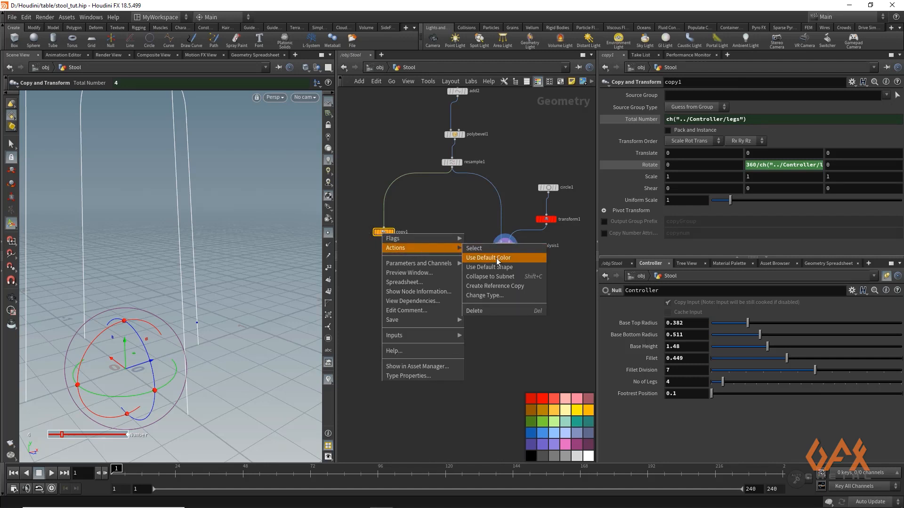
click(493, 287)
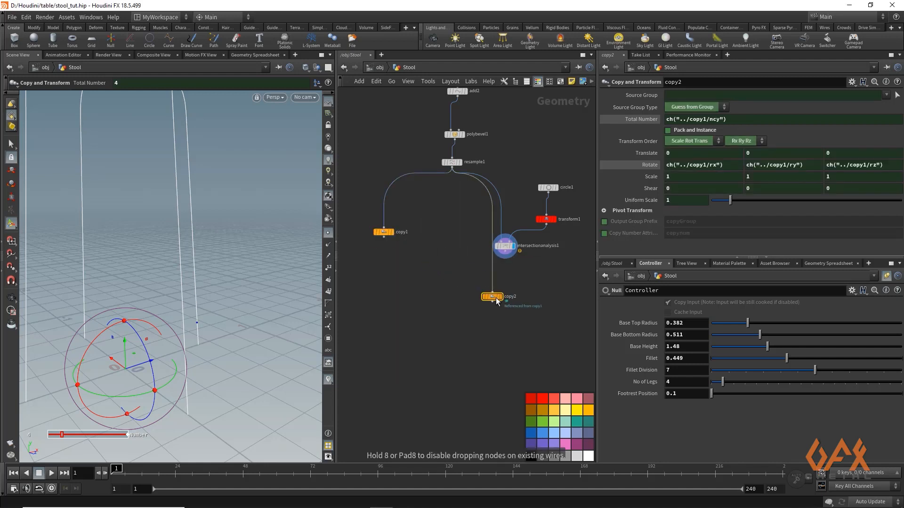
drag(505, 251, 492, 292)
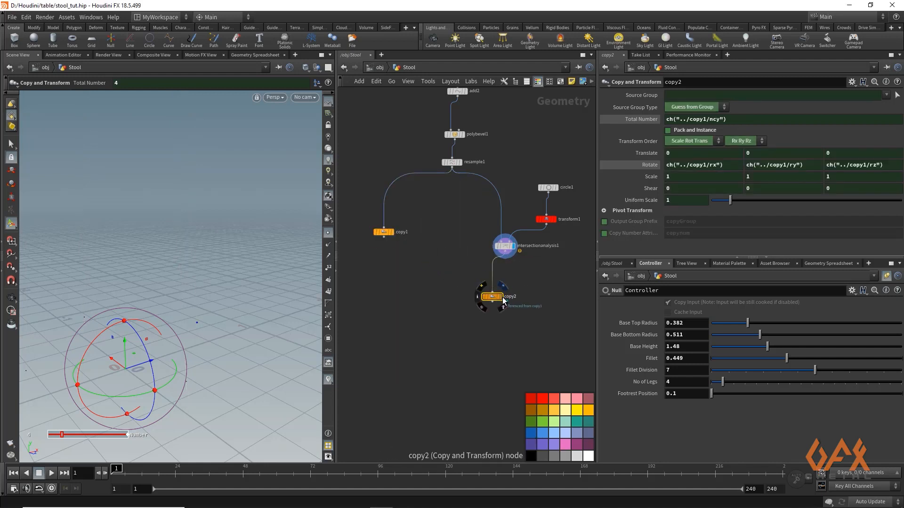
click(499, 296)
Show copy1 as a template and compare the copied intersection points with the leg curves.
click(12, 144)
alt+drag(88, 200, 126, 283)
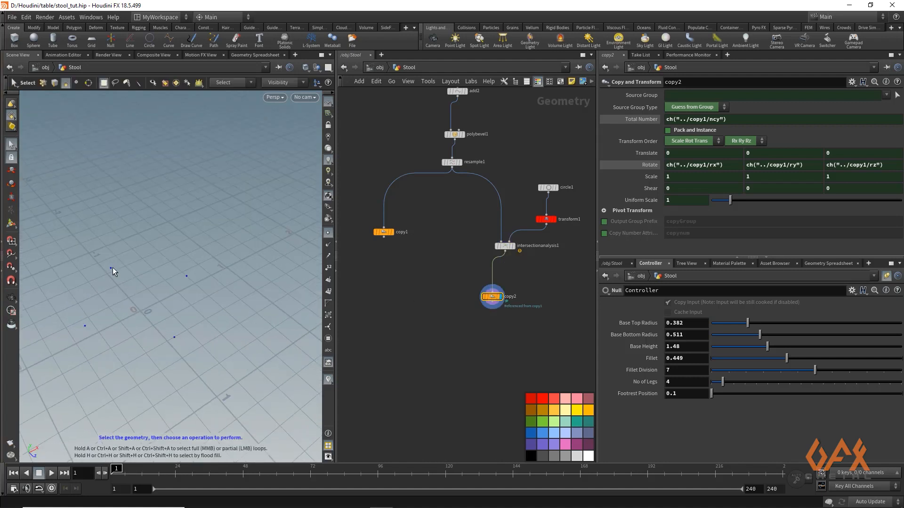
click(388, 233)
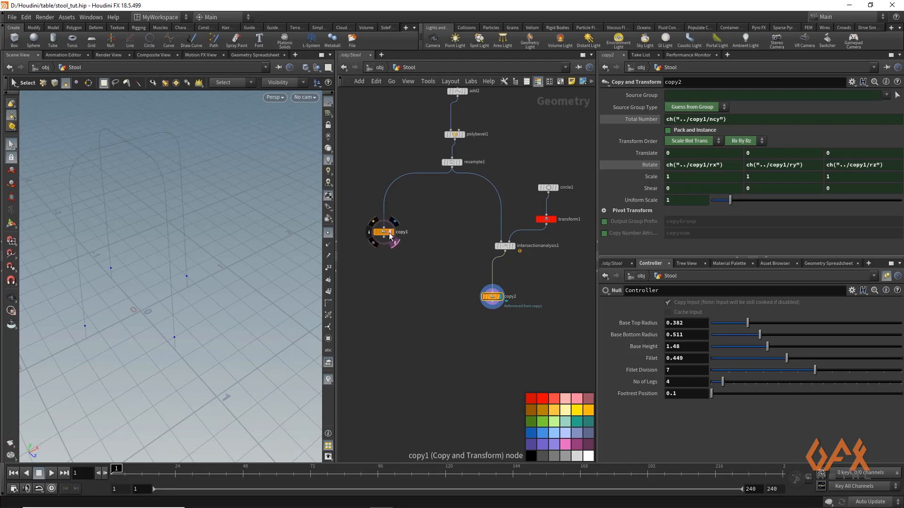
key(Escape)
drag(94, 293, 177, 313)
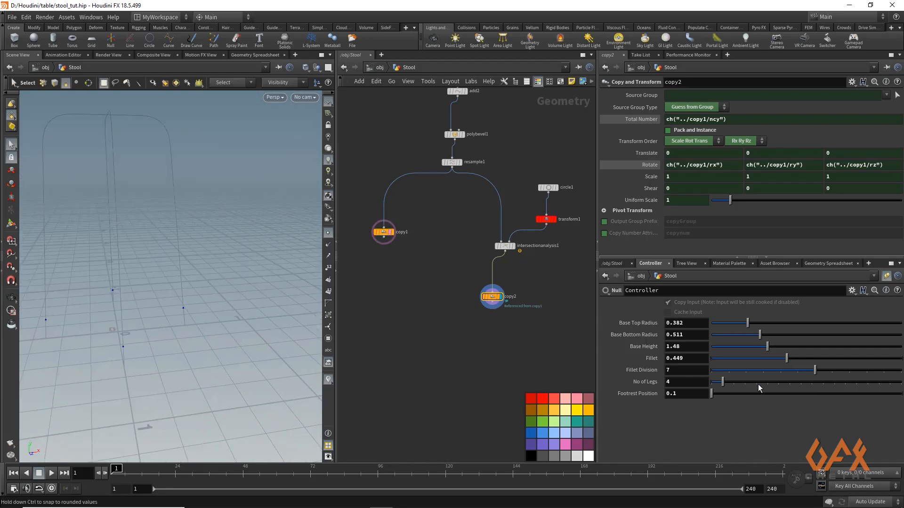
drag(711, 394, 670, 395)
Append an Add node to the output of copy2 and display it.
middle_drag(507, 328, 512, 259)
scroll(471, 248, up, 2)
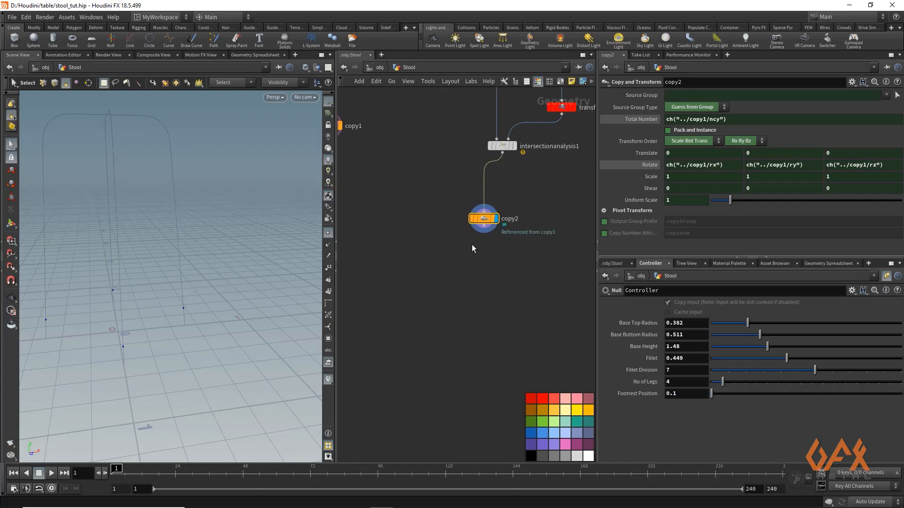
click(482, 230)
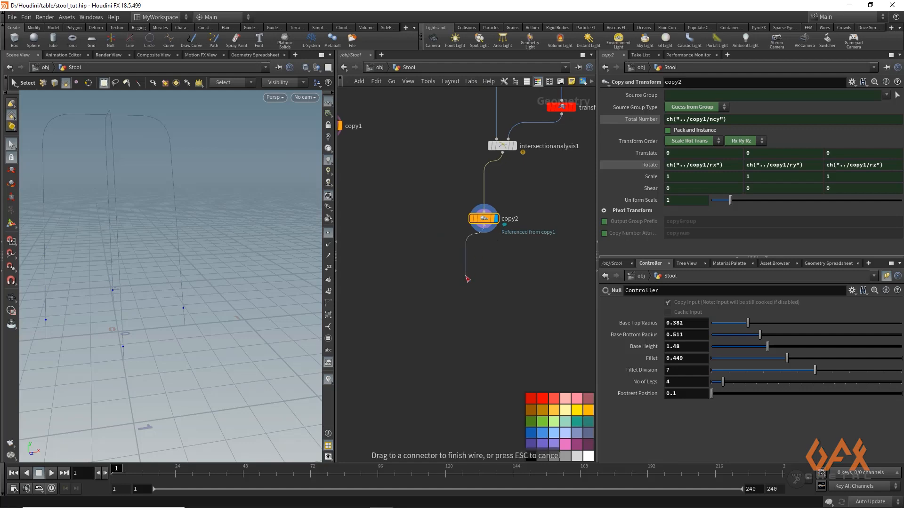
key(Tab)
text(add)
key(Return)
click(476, 276)
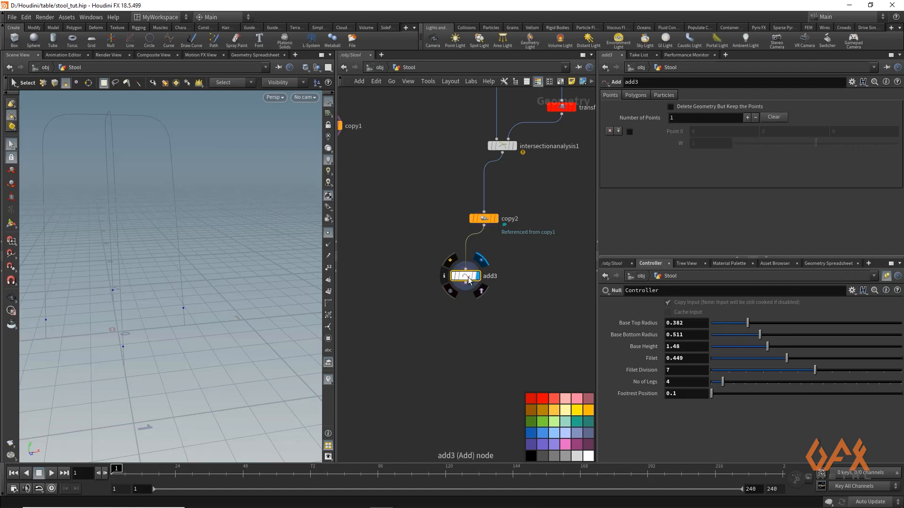
Configure add3 to build a polygon by group from all points and make it closed.
click(635, 95)
click(657, 119)
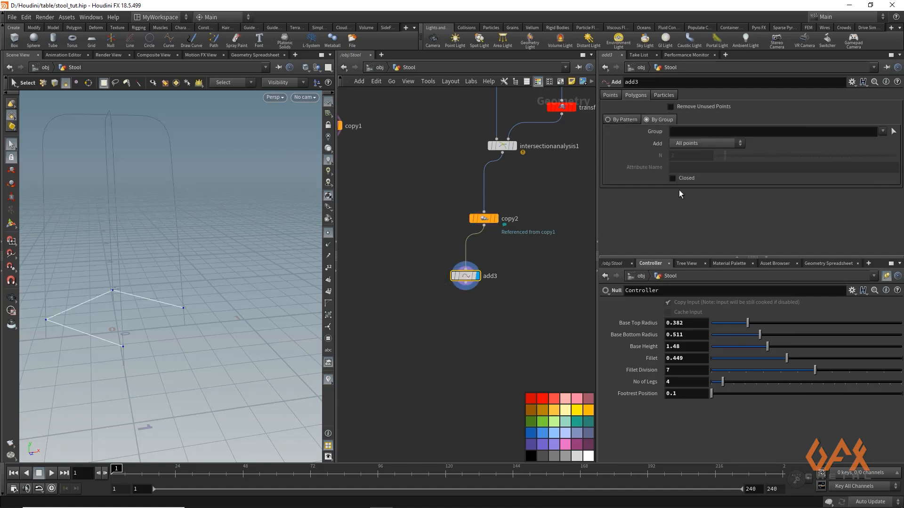
click(672, 178)
key(Escape)
drag(151, 276, 110, 294)
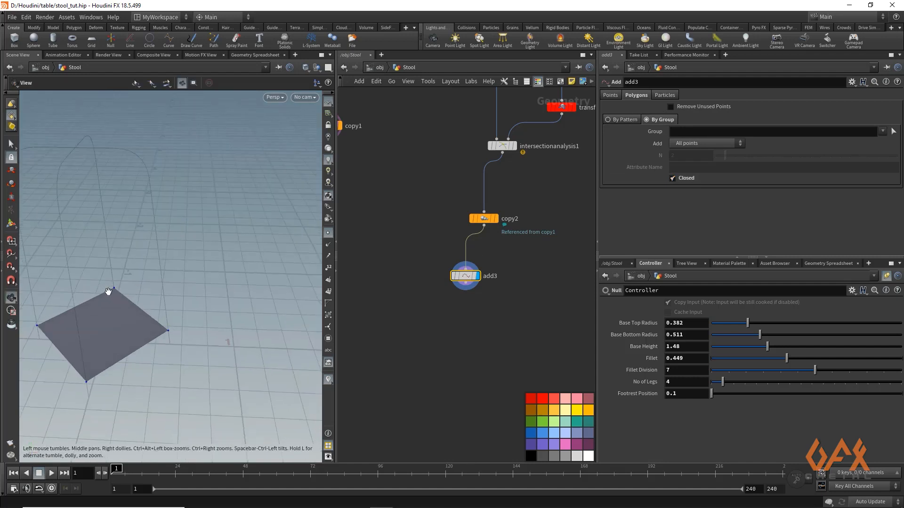
middle_drag(115, 372, 180, 324)
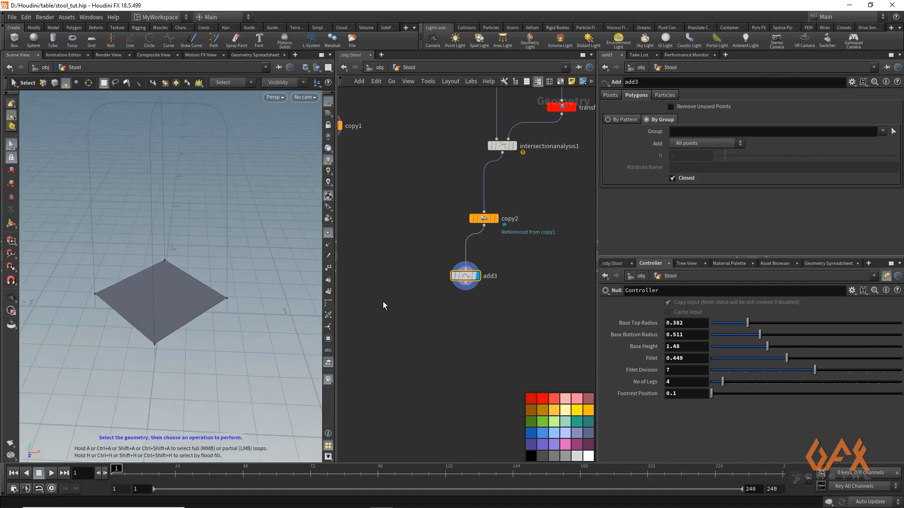
Append a Convert Line node to add3 to turn the closed footrest polygon into lines.
drag(464, 286, 465, 310)
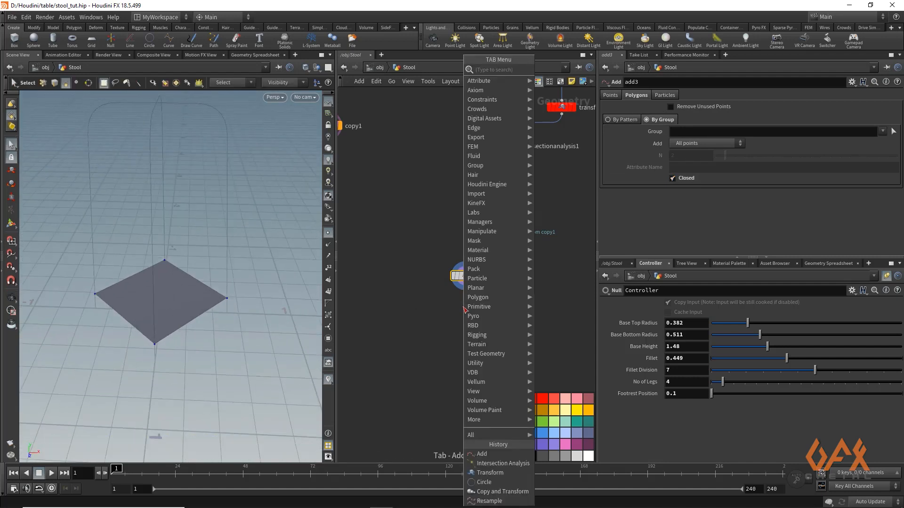
text(conver)
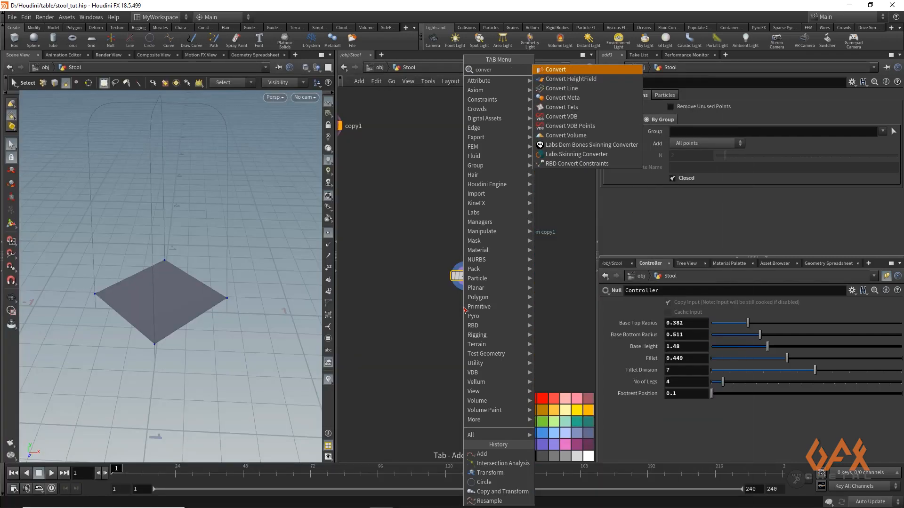
text(lin)
key(Return)
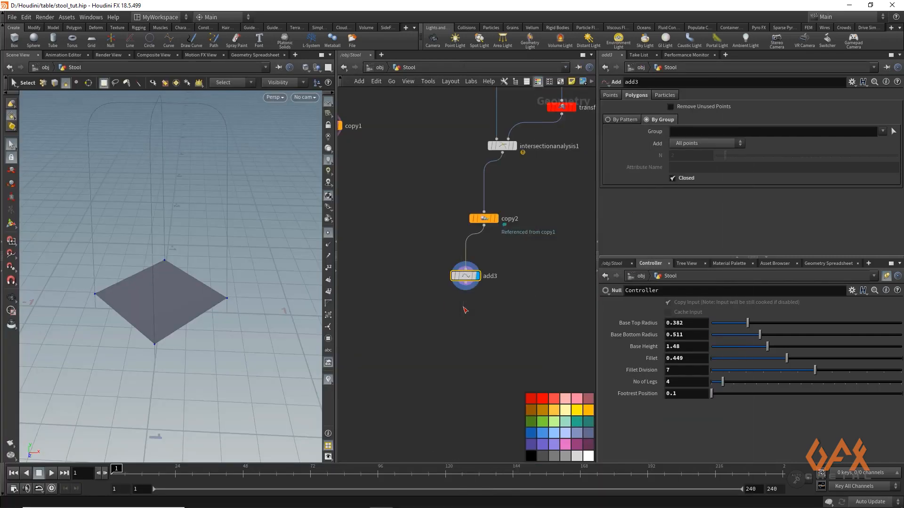
click(464, 307)
alt+drag(146, 269, 173, 260)
Add a Merge node, connect copy1 and convertline1 to it, and display the merged result.
scroll(394, 366, down, 2)
middle_drag(393, 367, 436, 351)
key(Tab)
text(merge)
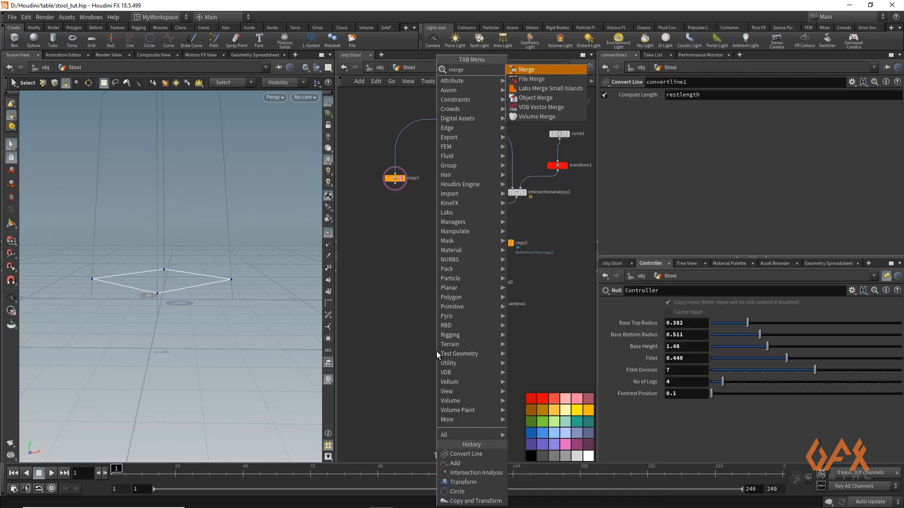
key(Return)
click(436, 351)
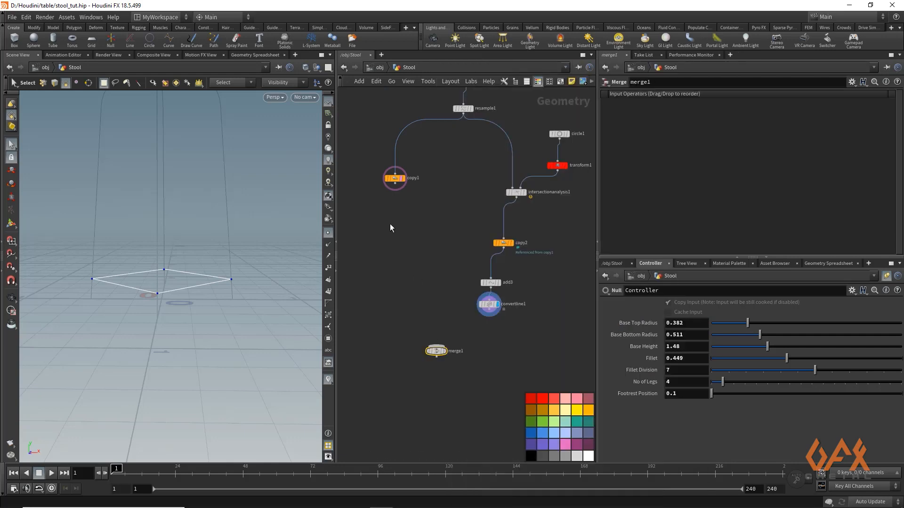
drag(395, 188, 436, 346)
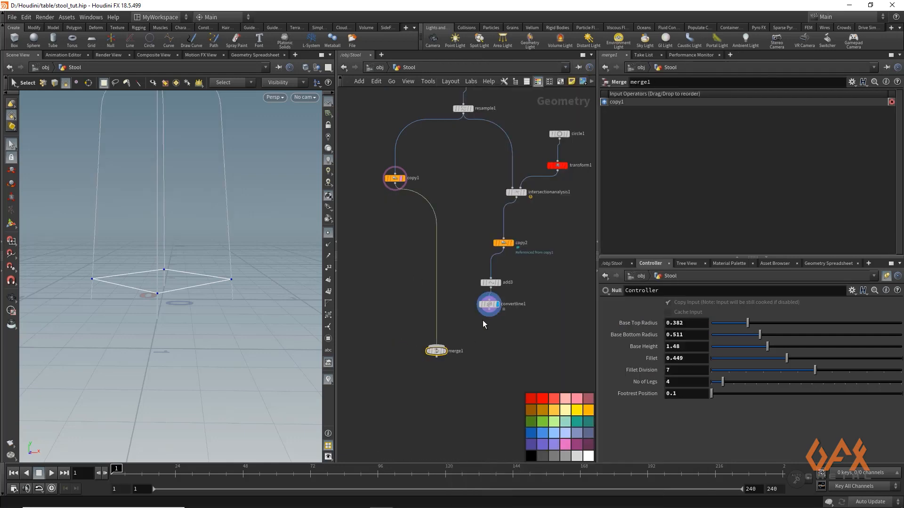
drag(489, 314, 440, 347)
click(444, 352)
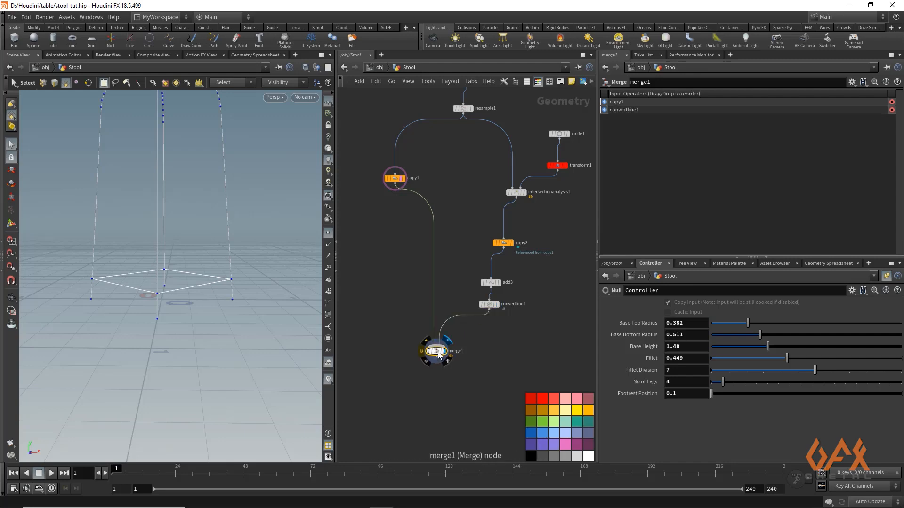
Turn off point display in the viewport and examine the merged legs and footrest from several angles.
scroll(151, 231, down, 4)
drag(151, 241, 147, 301)
click(328, 233)
mouse_move(147, 248)
mouse_down()
mouse_move(123, 248)
mouse_move(139, 250)
mouse_up()
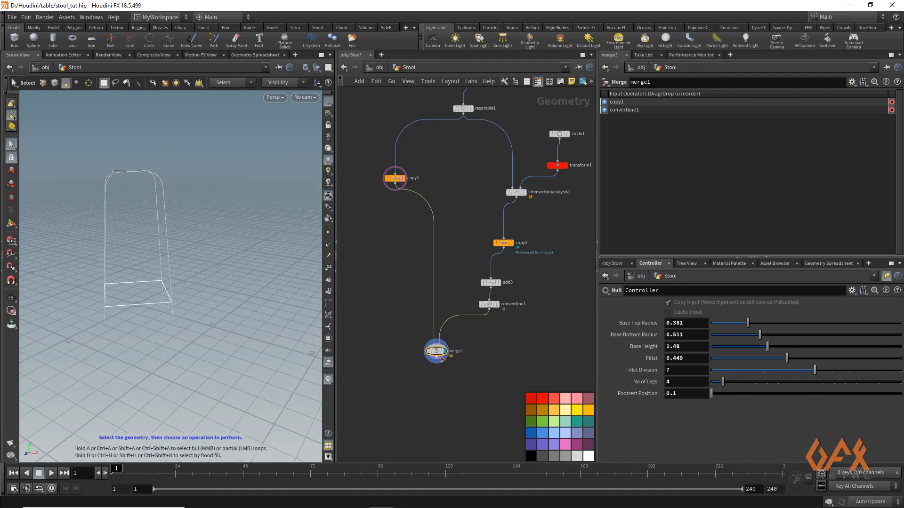
drag(131, 200, 152, 208)
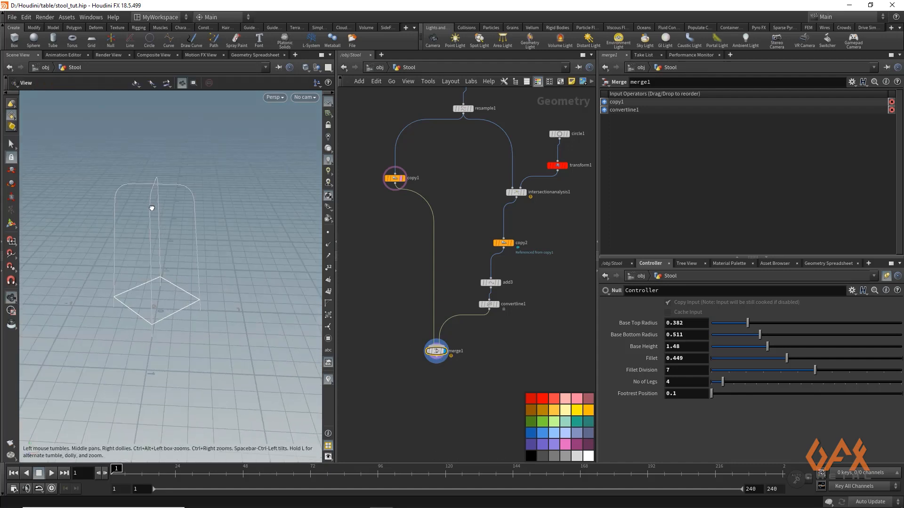
Add a second Circle node beside merge1 in the network.
middle_drag(451, 379, 442, 318)
scroll(442, 318, up, 2)
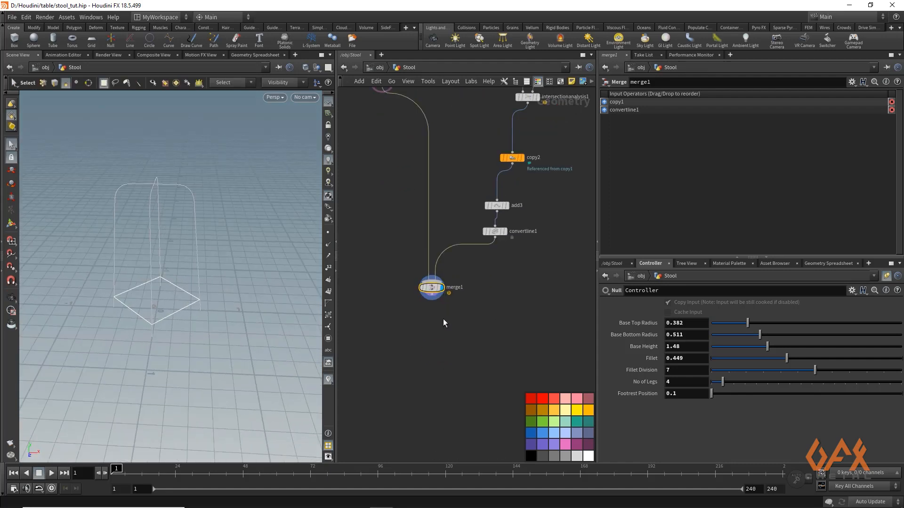
middle_drag(501, 316, 481, 311)
click(481, 310)
key(Tab)
text(coirce)
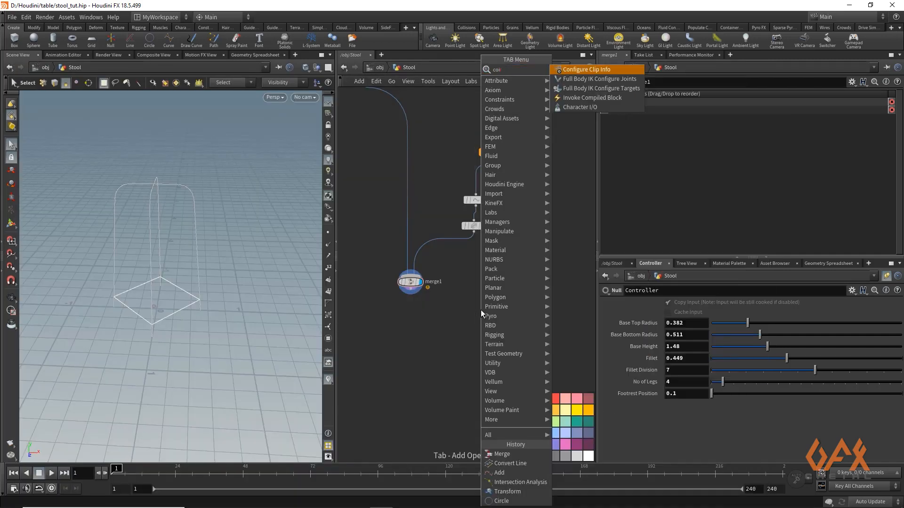
key(BackSpace)
key(BackSpace)
key(BackSpace)
key(BackSpace)
key(BackSpace)
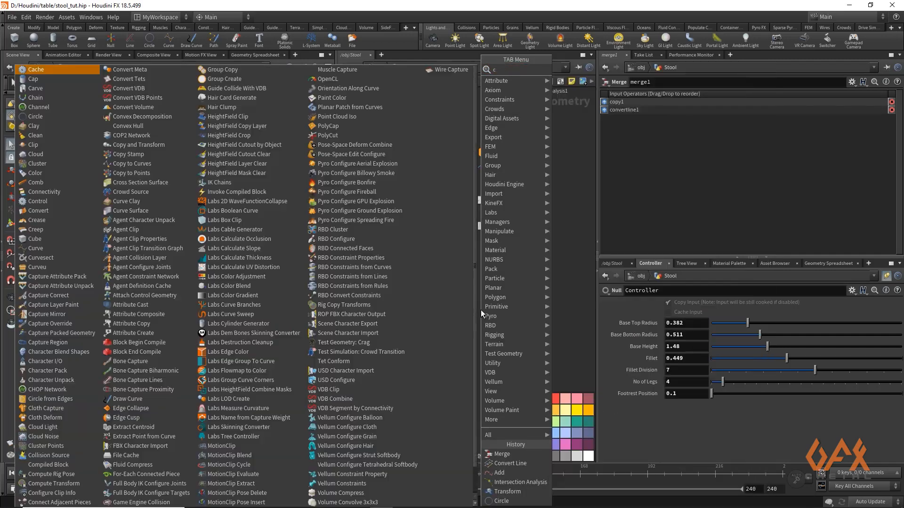
text(ircle)
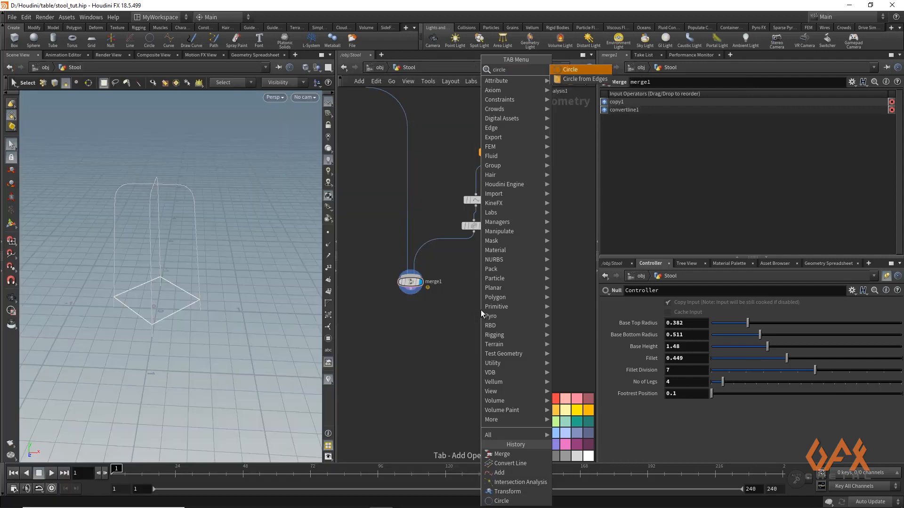
key(Return)
click(499, 301)
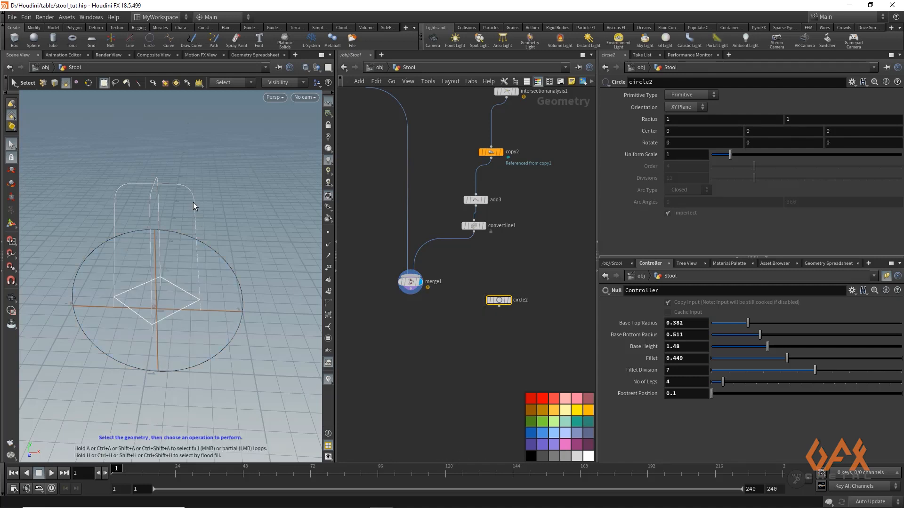
mouse_move(501, 303)
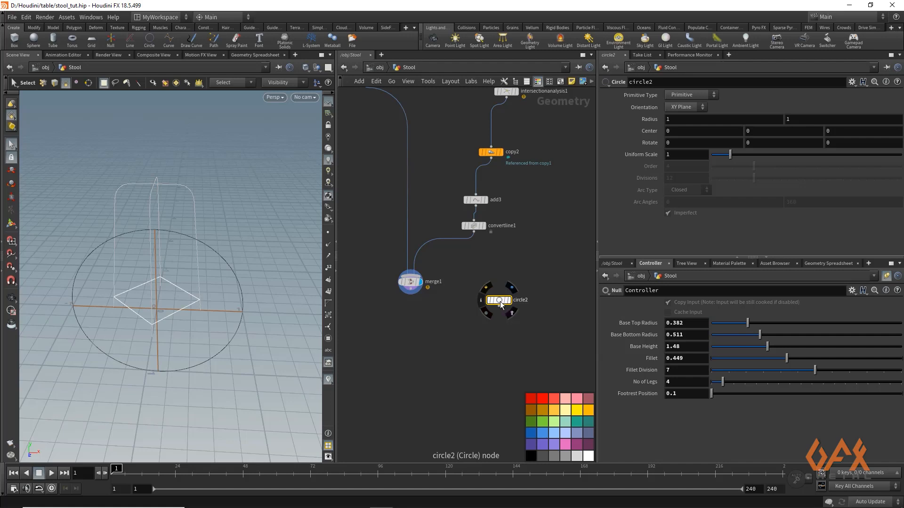
Add a Float parameter to the Controller's parameter interface, named pipesize and labelled Pipe Size.
click(852, 291)
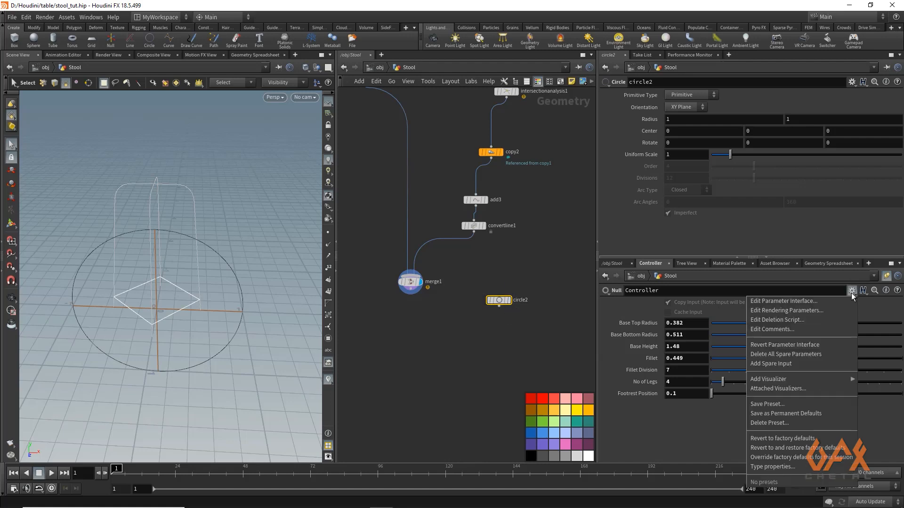
click(809, 300)
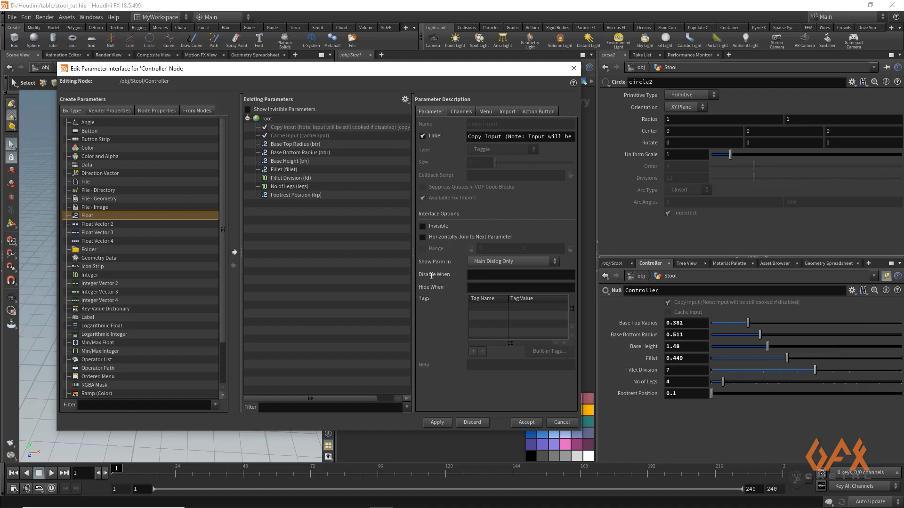
click(235, 252)
double_click(513, 124)
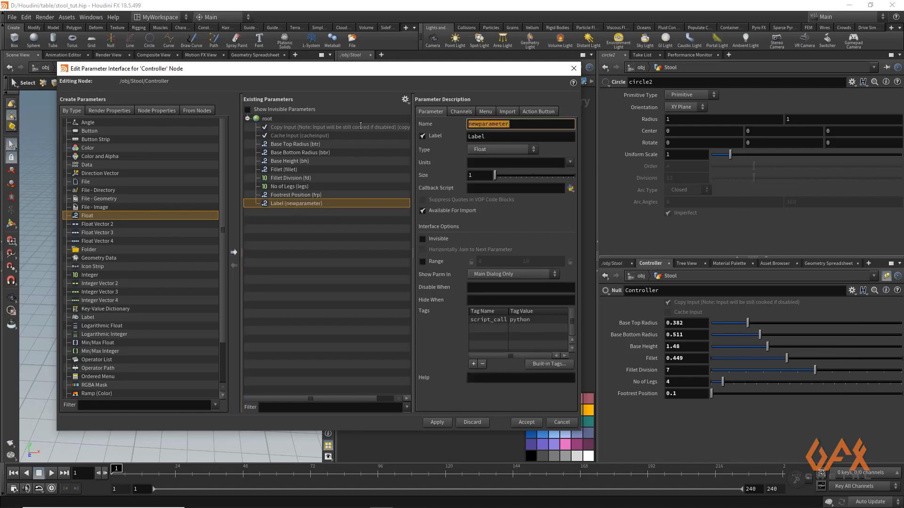
text(ps)
key(BackSpace)
text(i)
key(BackSpace)
text(ipesize)
key(Tab)
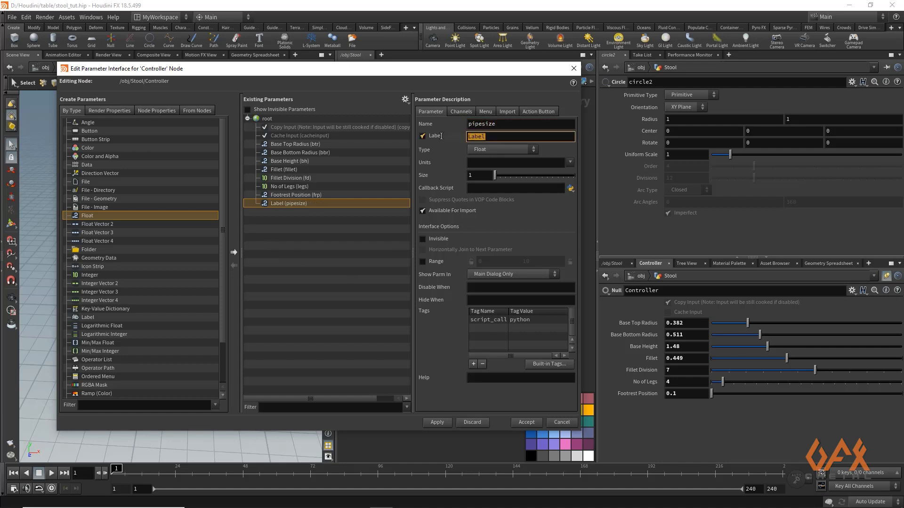
text(Pipe Size)
Enable a range of 0.01 to 0.1 for Pipe Size, lock its limits, and apply the interface changes.
click(422, 262)
click(500, 260)
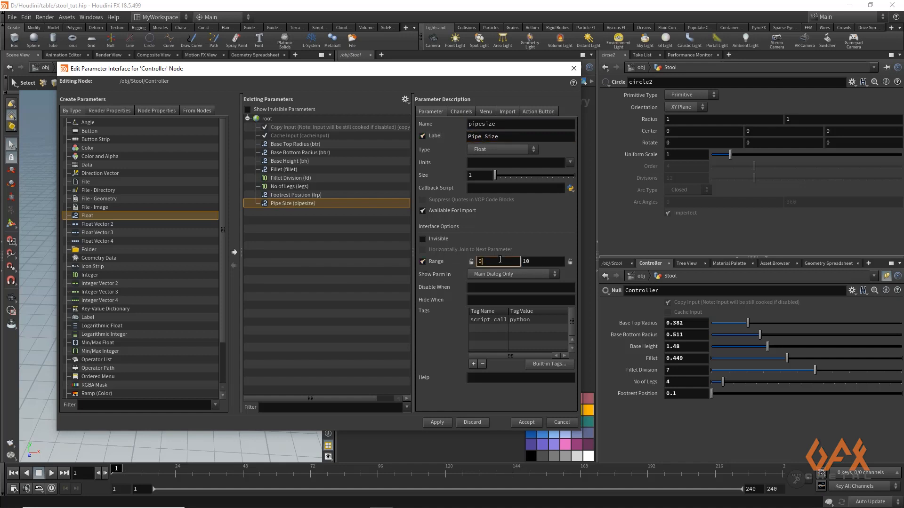
text(.01)
double_click(541, 262)
text(.1)
click(471, 262)
click(436, 422)
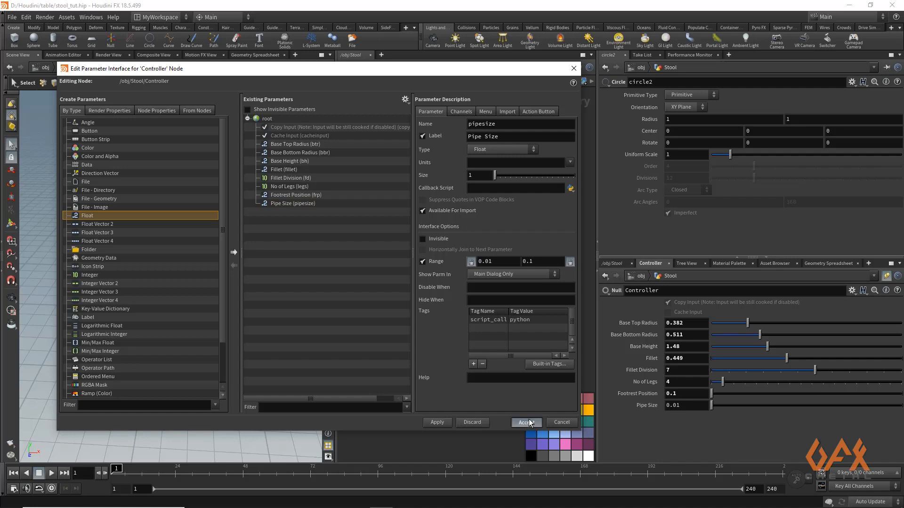
Accept the parameter interface changes and link circle2's Uniform Scale to the Controller's Pipe Size with a relative reference.
click(529, 422)
right_click(651, 405)
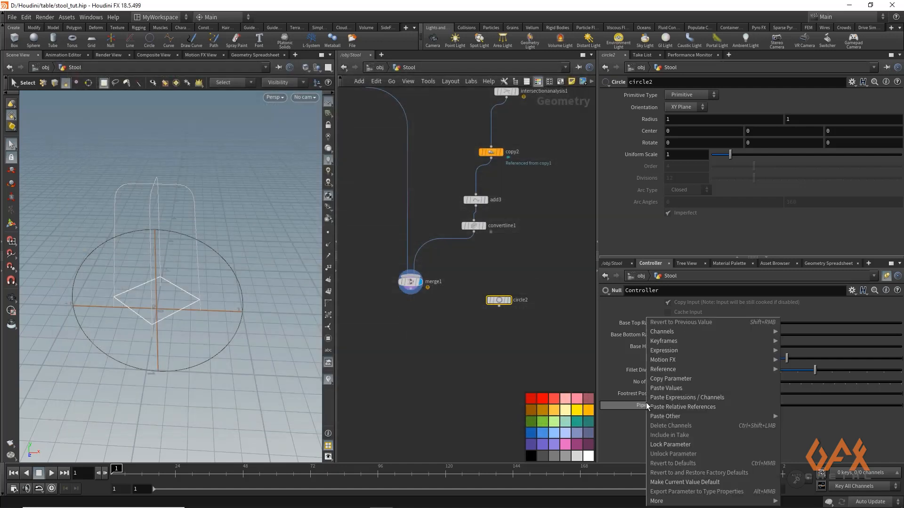
click(668, 378)
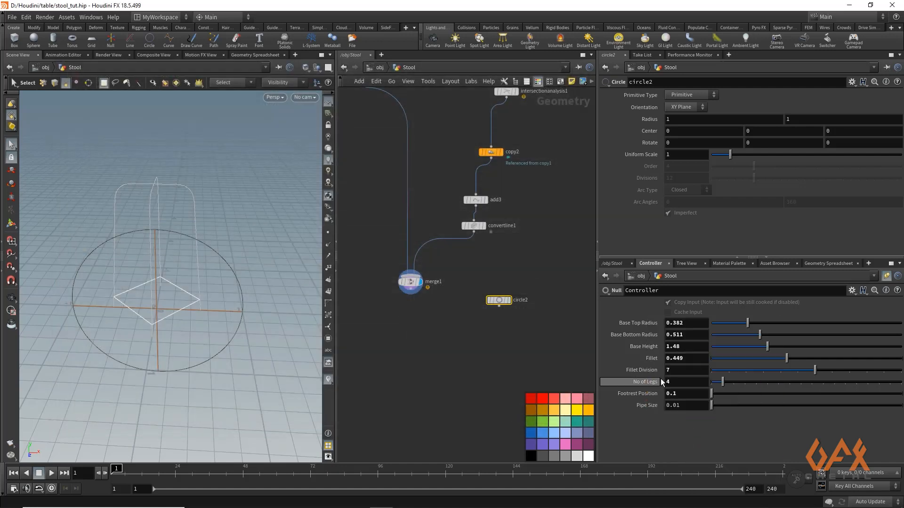
right_click(676, 156)
mouse_move(700, 256)
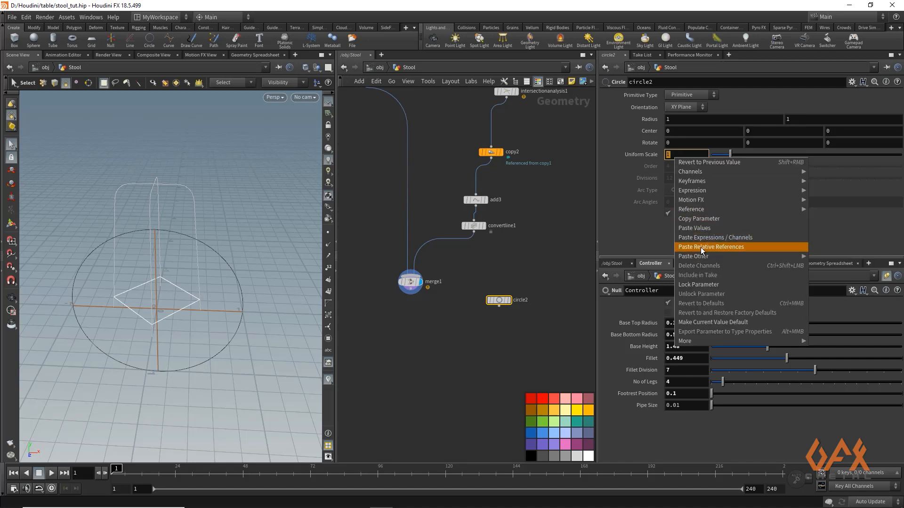
click(701, 247)
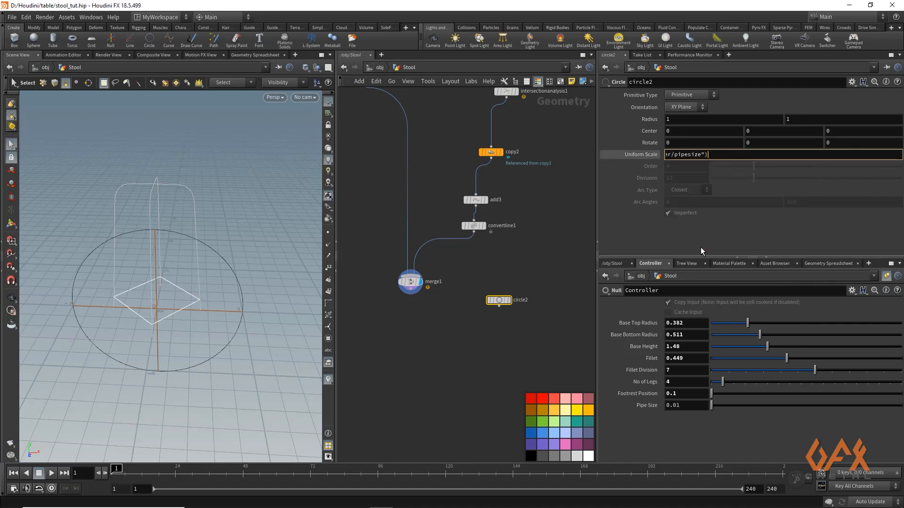
click(524, 262)
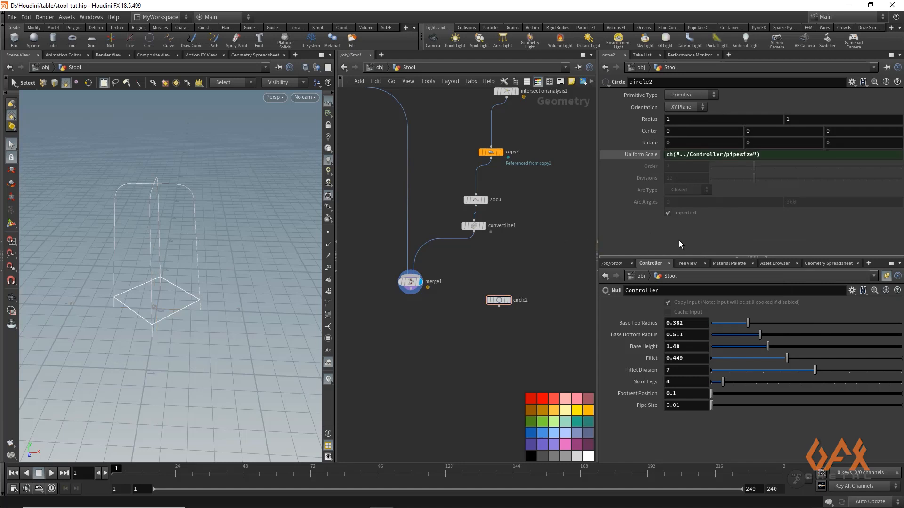
Change circle2's primitive type to Polygon and set its divisions to 20.
click(680, 94)
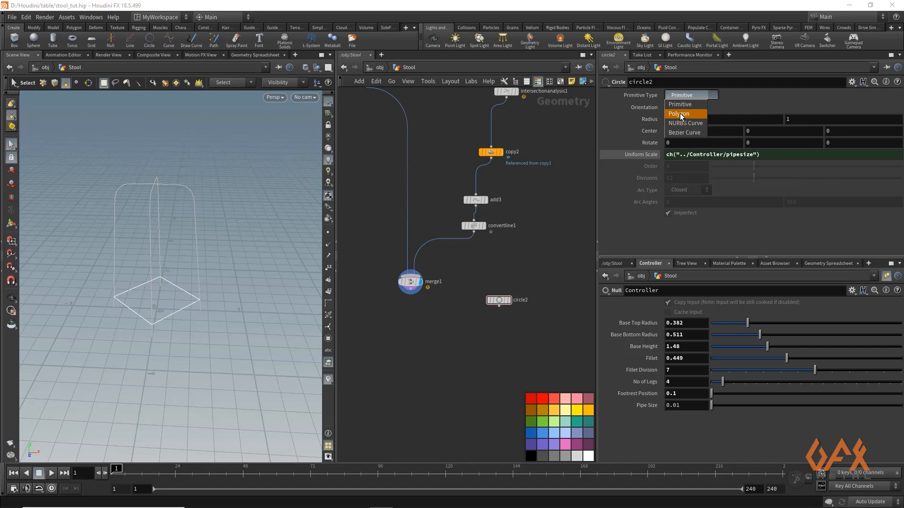
click(682, 112)
click(684, 178)
text(20)
key(Return)
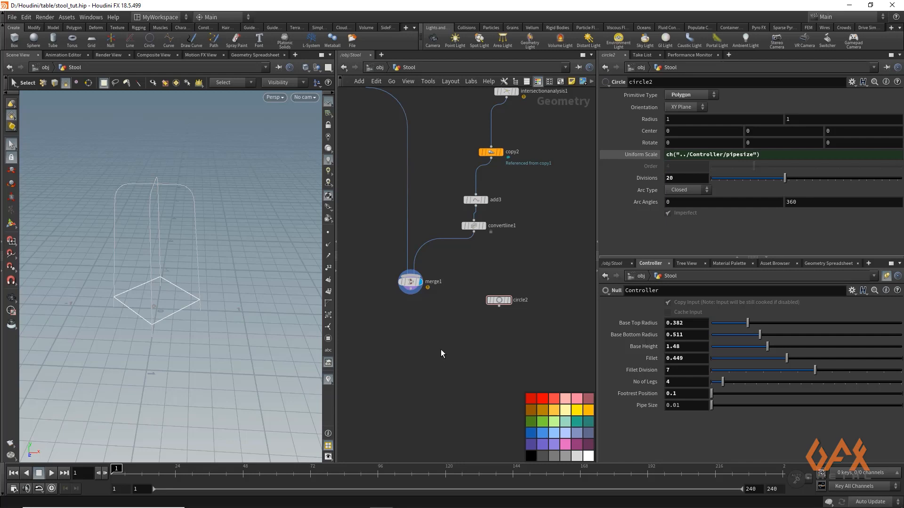
Add a Sweep node below merge1 and circle2 in the network.
key(Tab)
text(SWE)
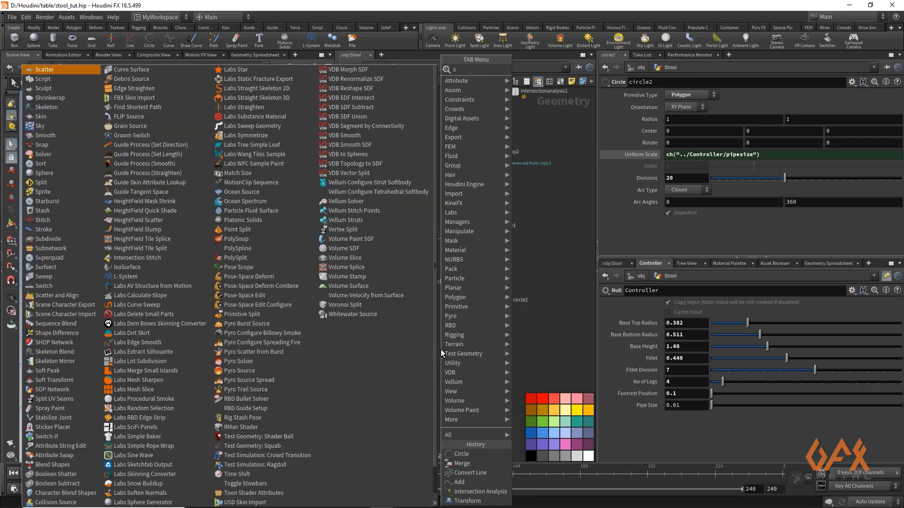
key(Return)
click(440, 349)
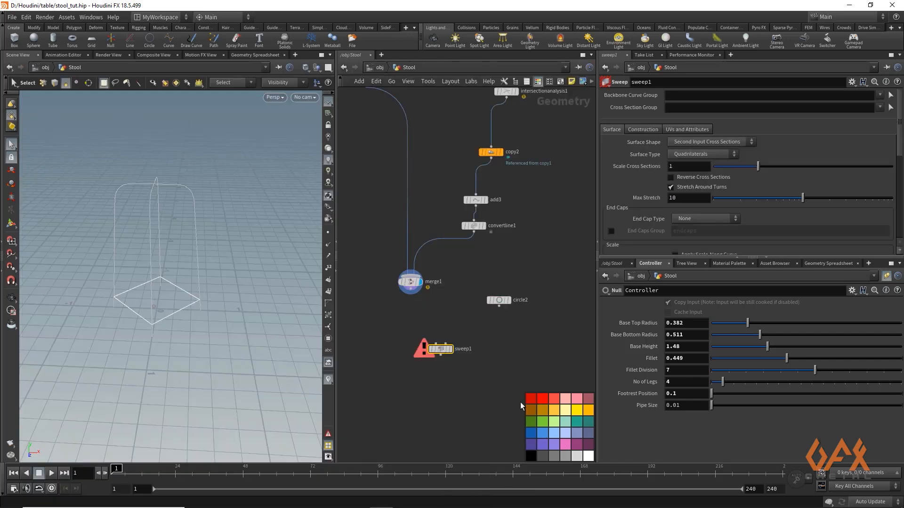
Connect merge1 to the Sweep node's first input and circle2 to its second input, and display the Sweep result.
key(c)
click(411, 294)
click(432, 343)
drag(441, 349, 451, 375)
click(499, 304)
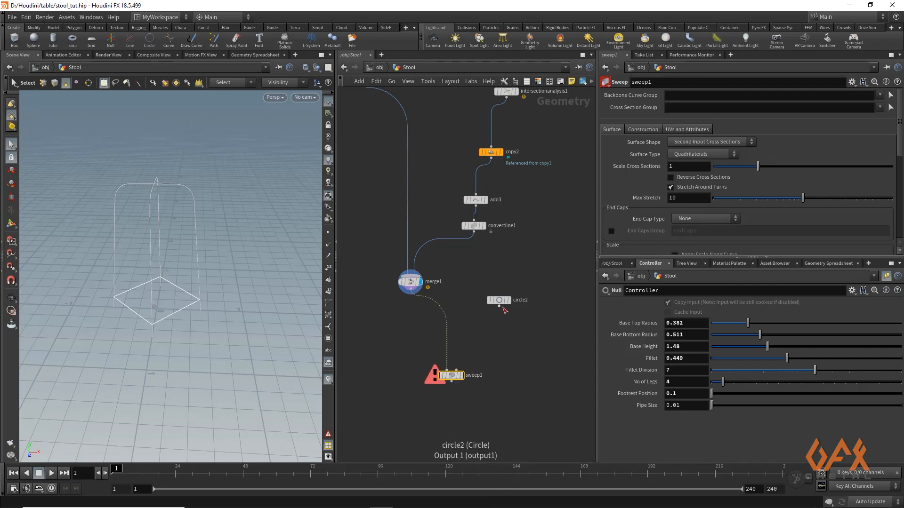
click(456, 369)
mouse_move(453, 379)
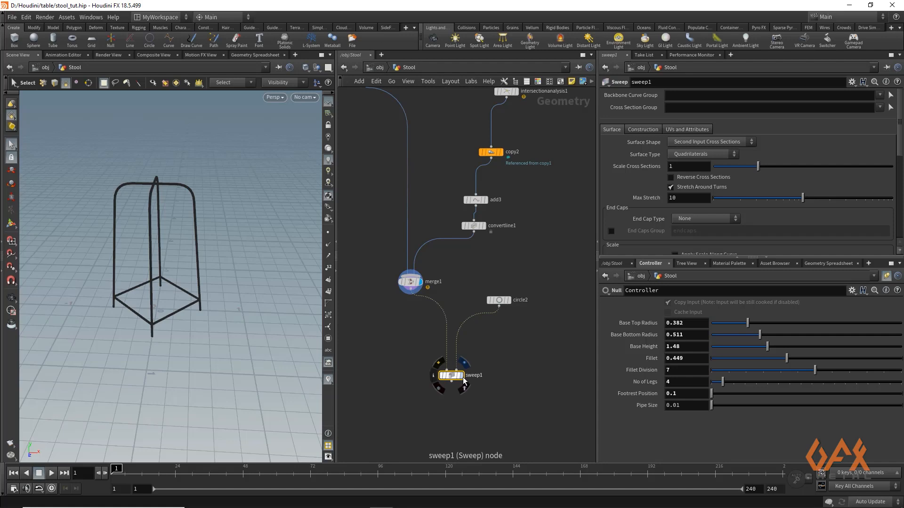
Enable Reverse Cross Sections on sweep1 and check the pipe surfaces in the viewport.
key(Escape)
drag(103, 222, 165, 264)
key(s)
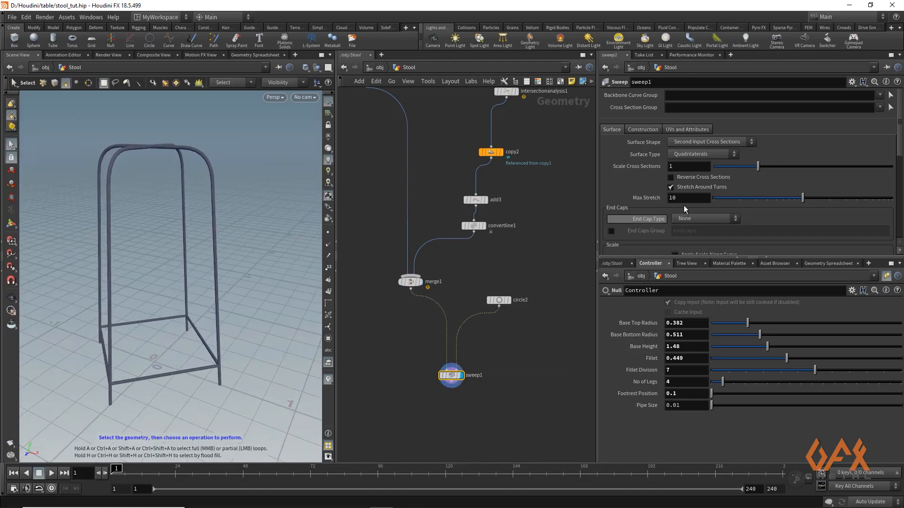
click(670, 177)
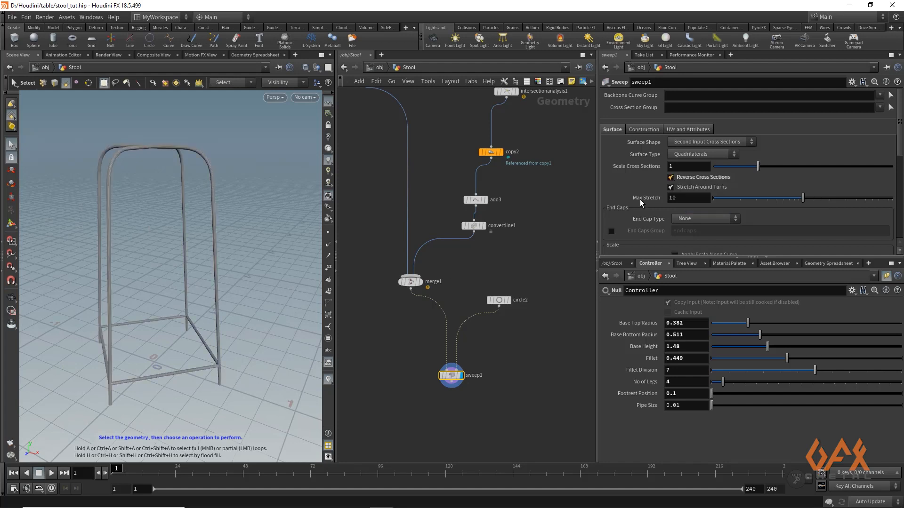
drag(121, 303, 146, 285)
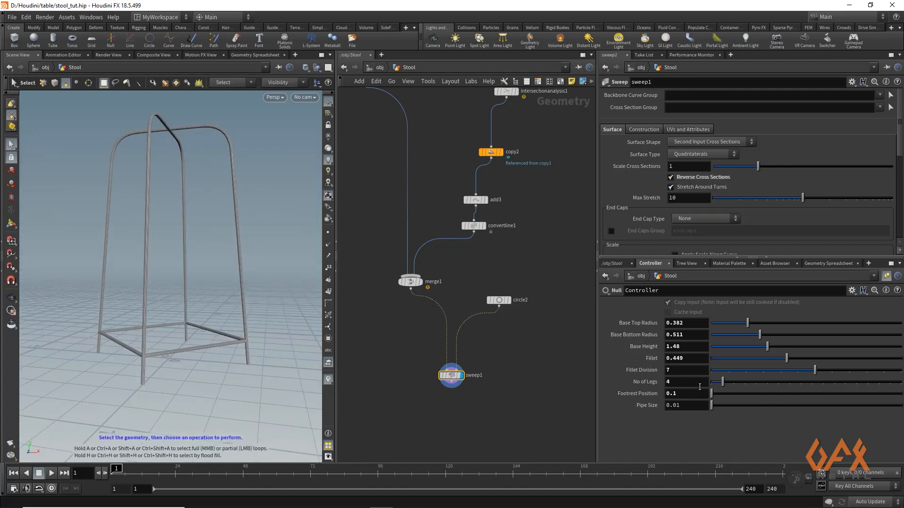
Raise the Controller's Footrest Position to 0.2261 and inspect where the footrest meets the legs.
drag(712, 394, 770, 395)
alt+drag(199, 278, 179, 291)
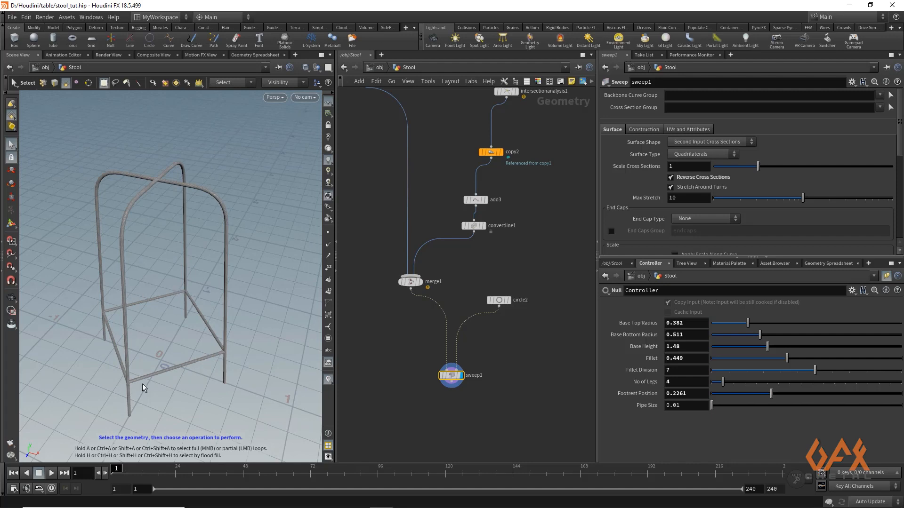
key(space)
drag(116, 296, 161, 282)
Branch an Attribute VOP node off intersectionanalysis1, place it beside copy2, and display its result.
middle_drag(520, 267, 478, 289)
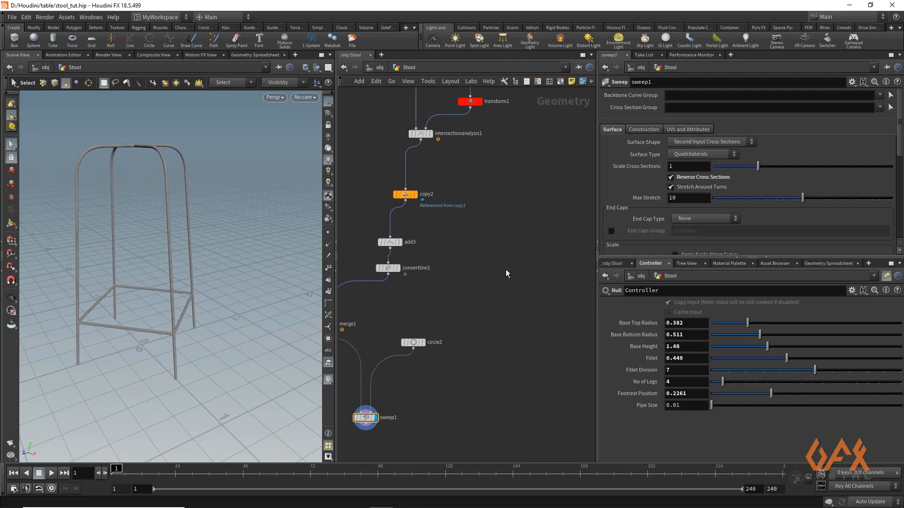
middle_drag(517, 216, 514, 307)
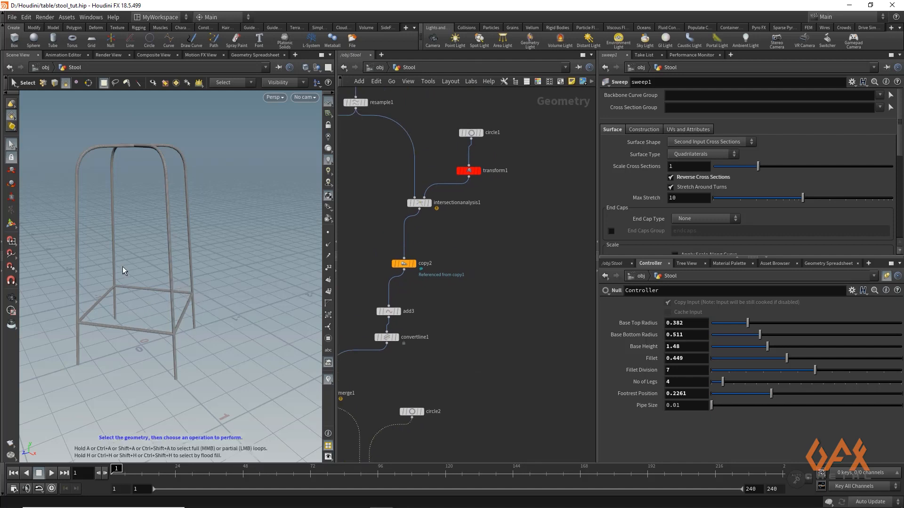
middle_drag(444, 236, 427, 241)
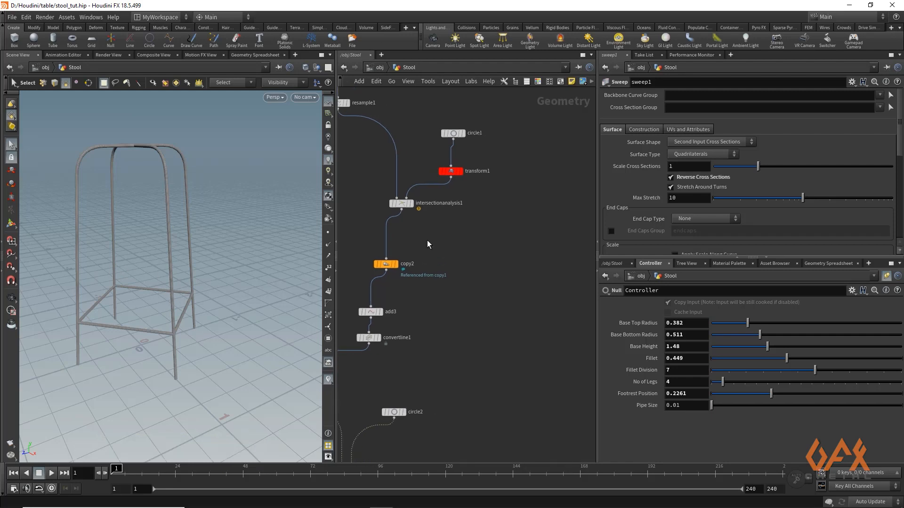
drag(400, 209, 499, 267)
text(attvop)
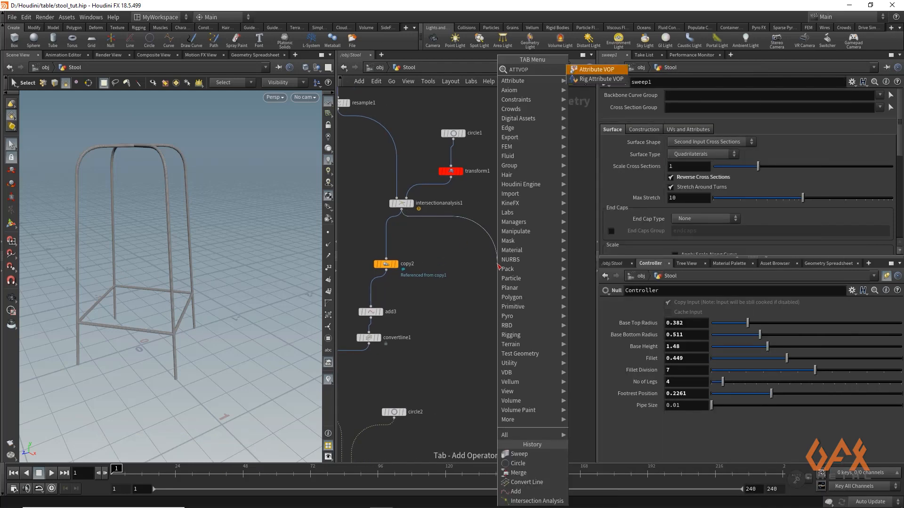
key(Return)
click(498, 266)
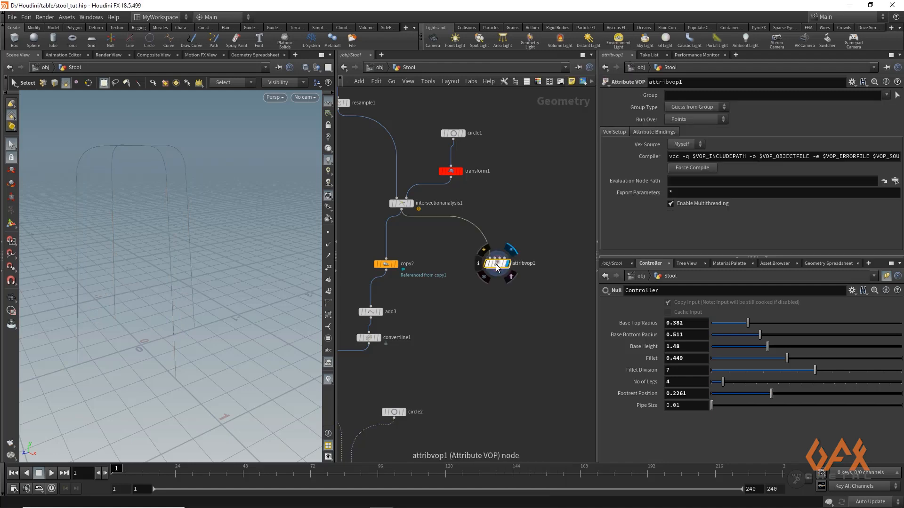
Inside attribvop1, add a Vector to Float node fed by the P output of geometryvopglobal1 and place it beside that node.
alt+drag(178, 331, 213, 337)
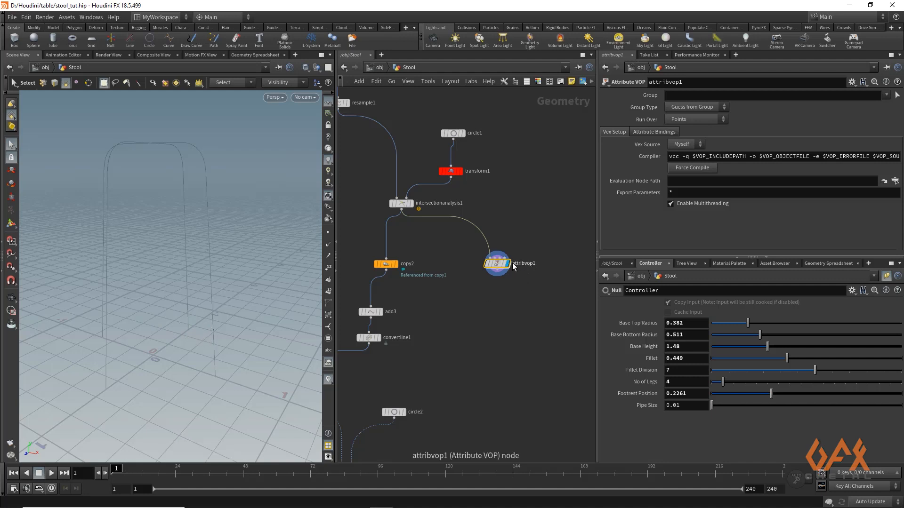
mouse_move(507, 272)
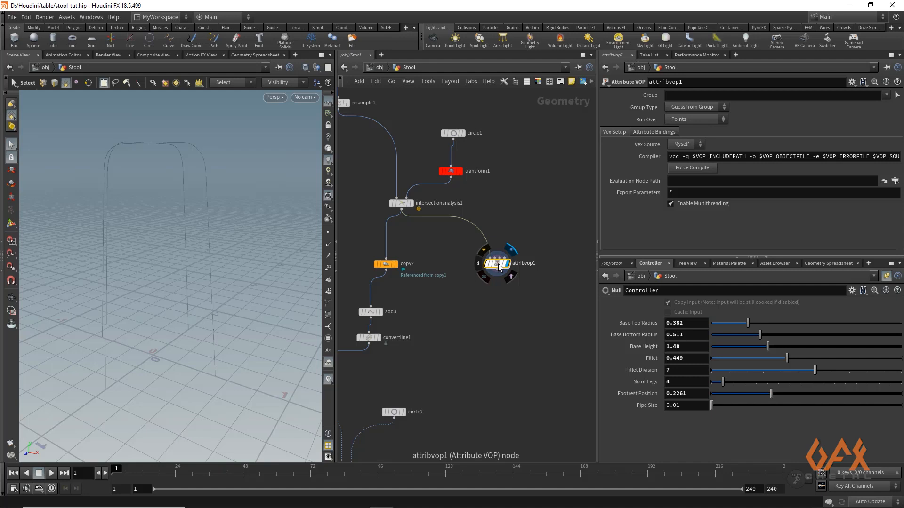
double_click(499, 267)
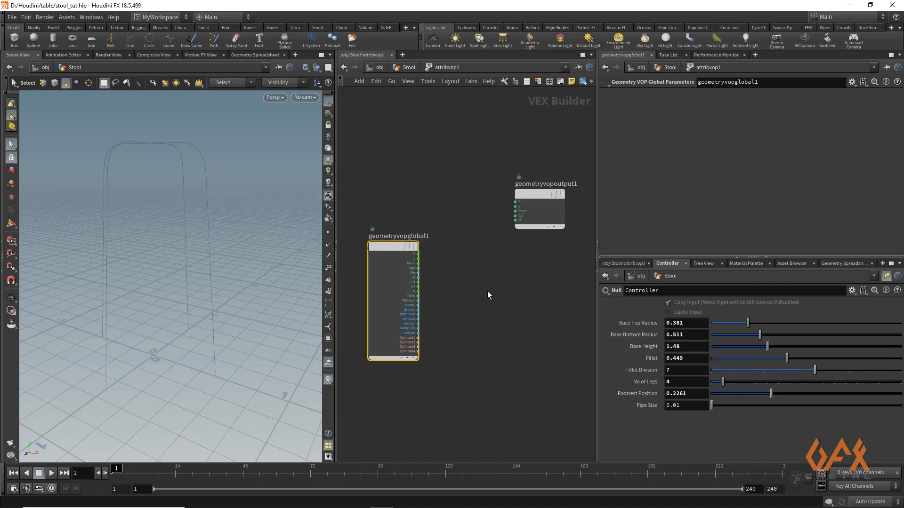
scroll(462, 237, up, 5)
scroll(463, 237, down, 3)
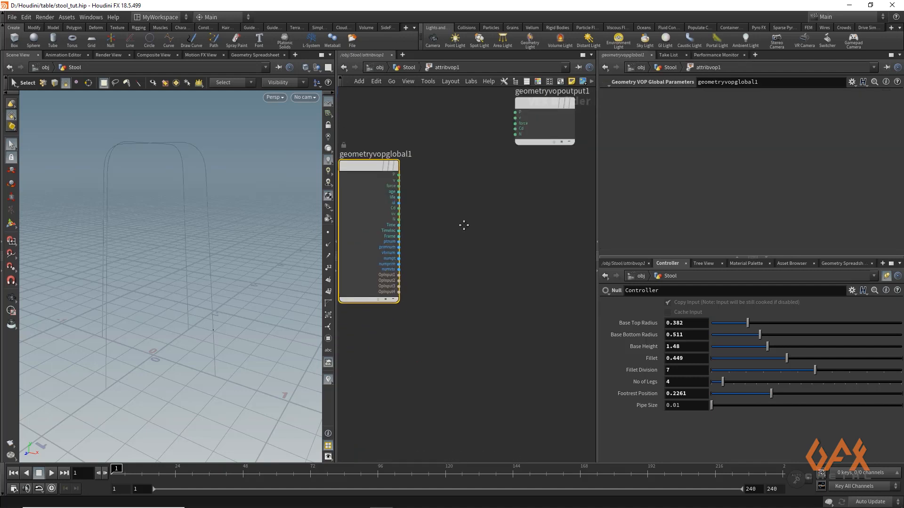
middle_drag(473, 225, 477, 234)
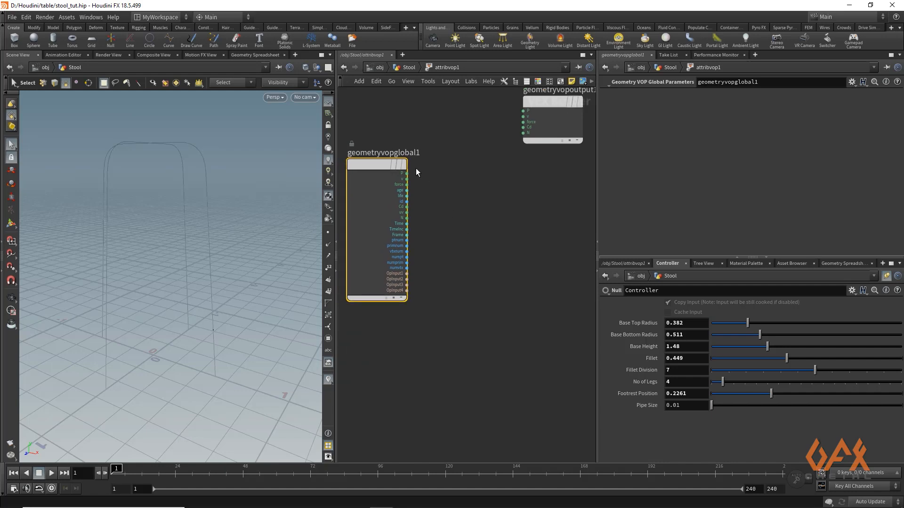
drag(408, 174, 460, 183)
text(vectot)
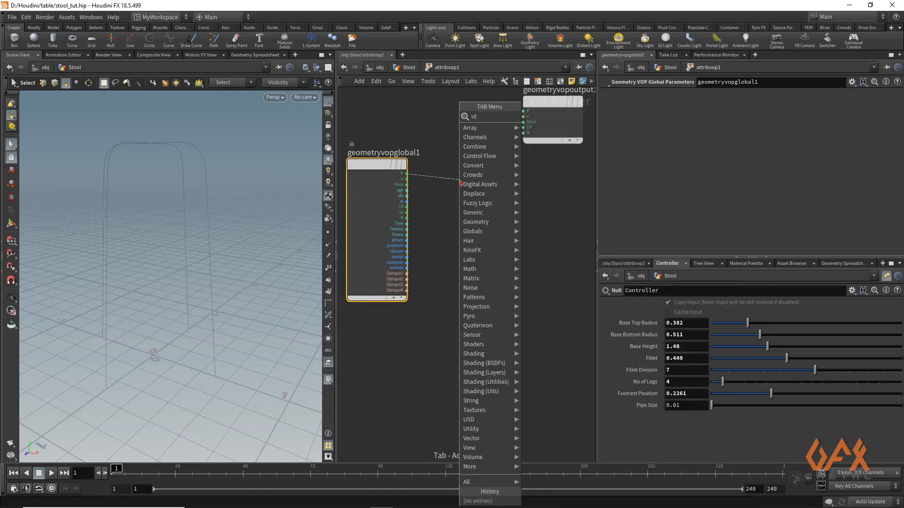
key(Return)
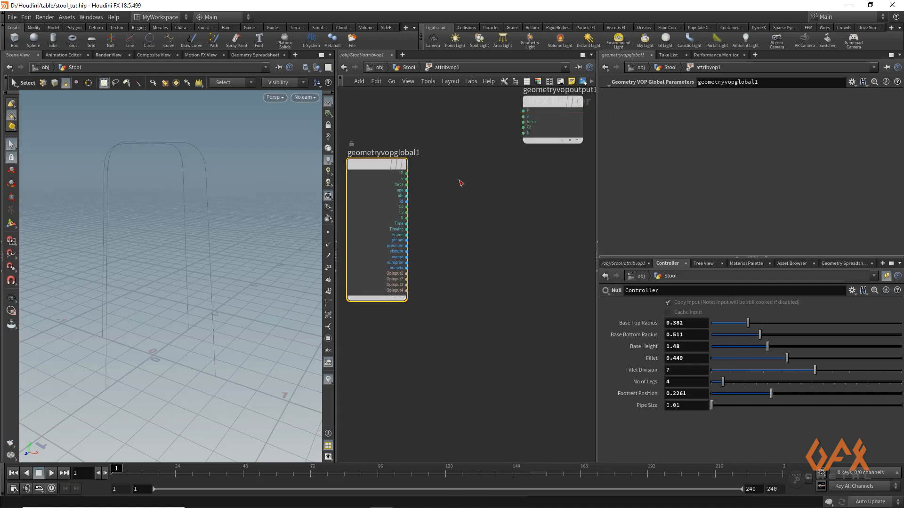
click(460, 183)
mouse_move(461, 182)
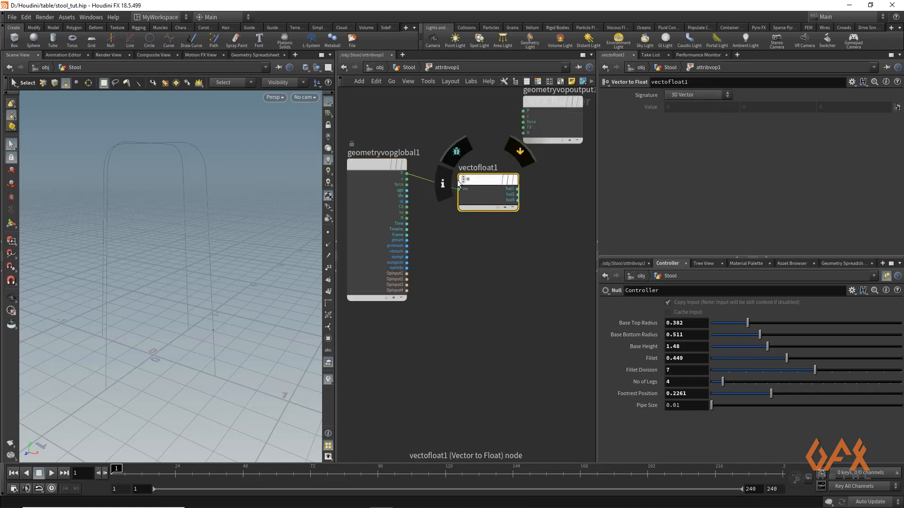
drag(424, 205, 405, 237)
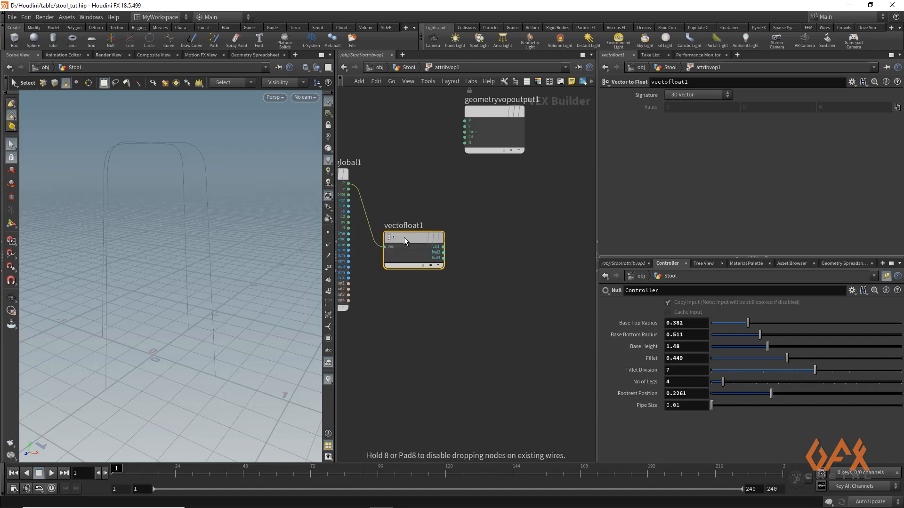
Add a Float to Vector node beside vectofloat1 in the VEX network.
key(Tab)
text(flot)
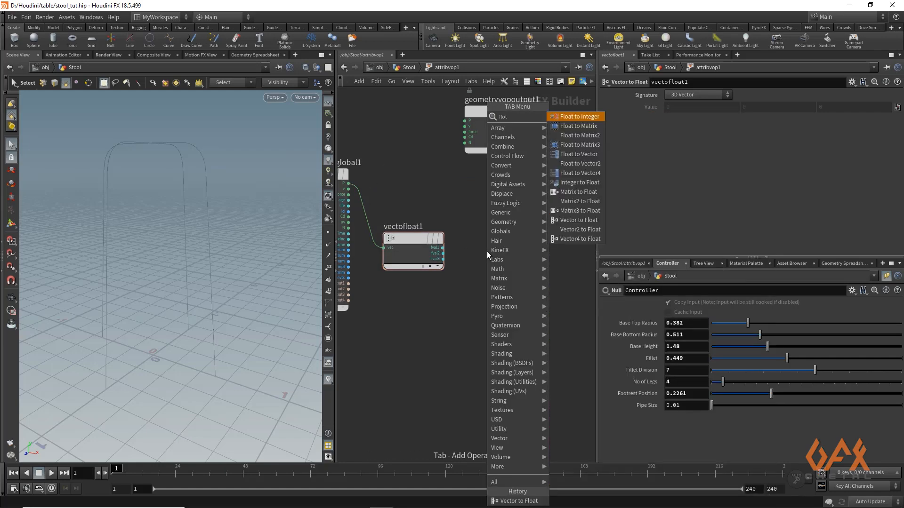
key(BackSpace)
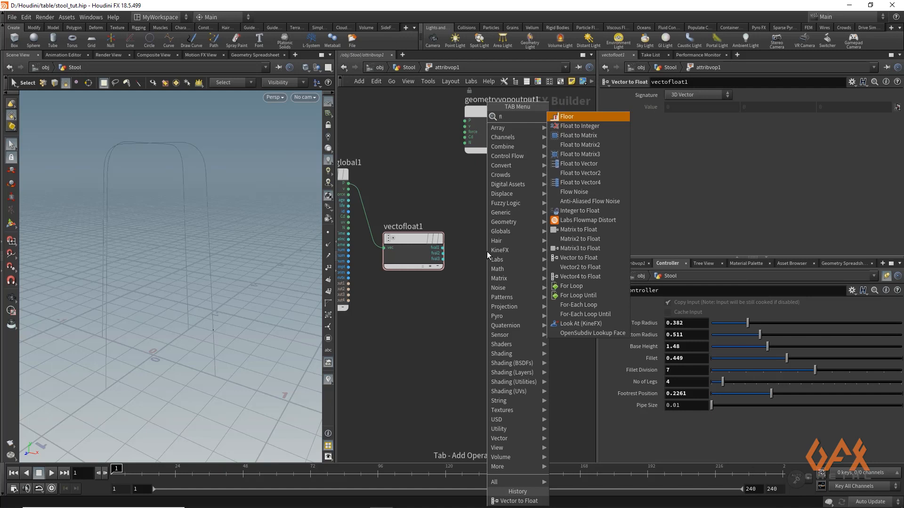
text(ato)
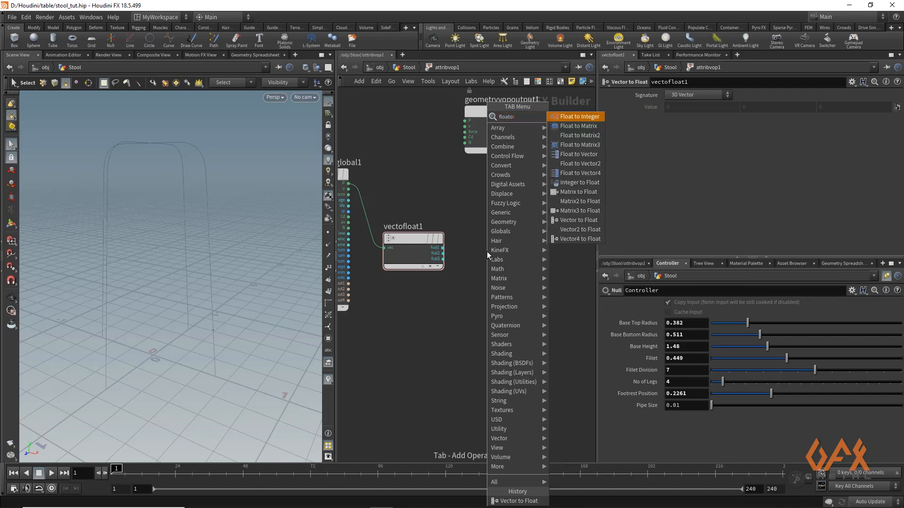
text(tve)
key(Down)
key(Down)
key(Down)
key(Down)
key(Escape)
click(487, 251)
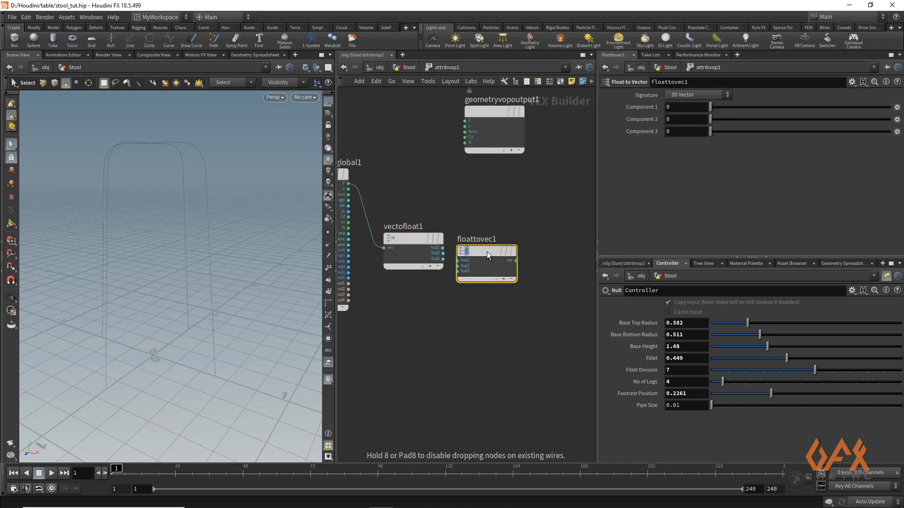
drag(486, 251, 513, 245)
Connect vectofloat1's fval2 output to floattovec1's fval2 input and align the two nodes.
scroll(450, 244, up, 1)
click(441, 256)
click(489, 263)
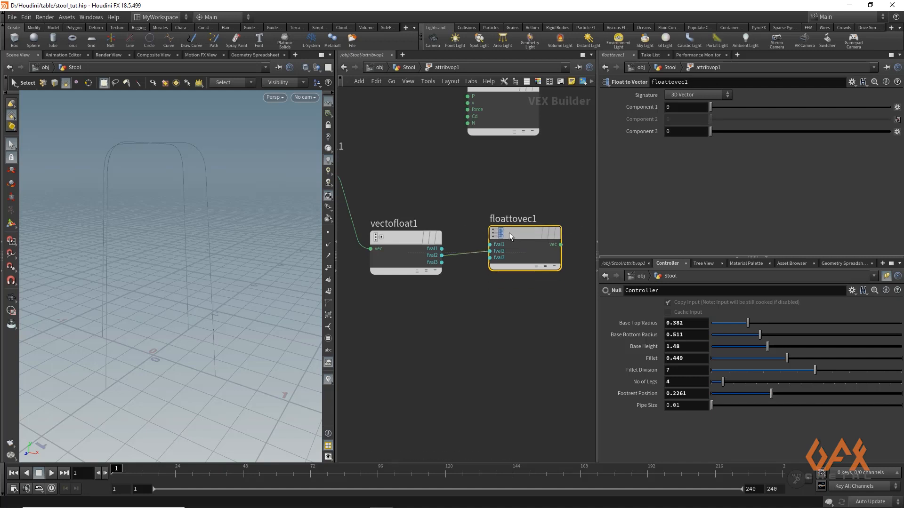
drag(528, 233, 532, 226)
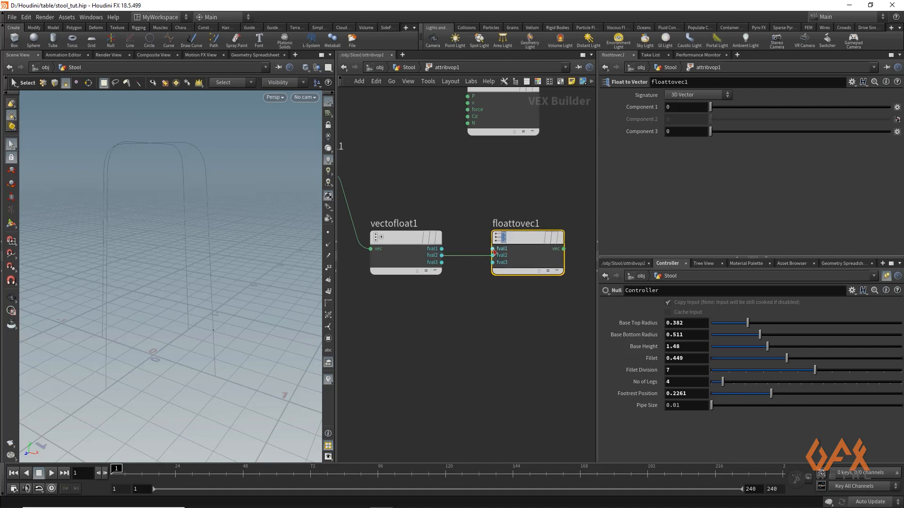
Move geometryvopoutput1 aside and add a Distance node just below it in the VEX network.
middle_drag(390, 182, 395, 207)
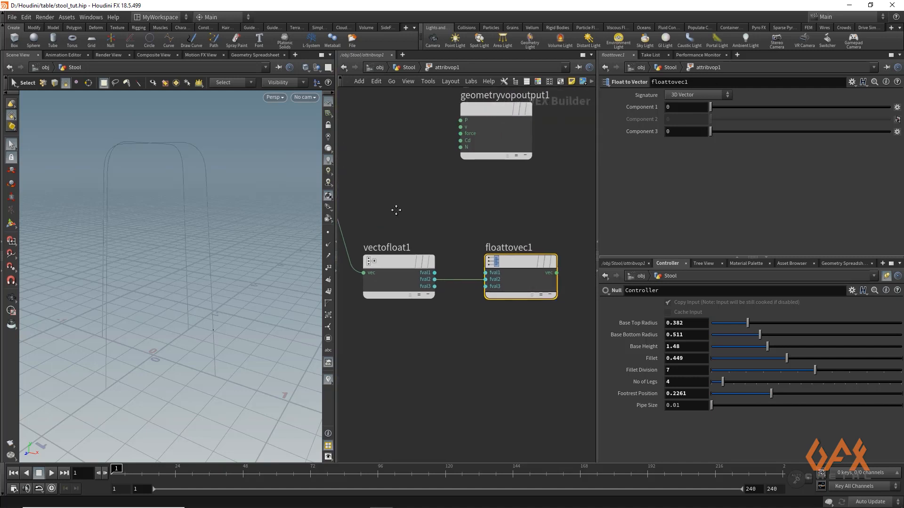
drag(482, 117, 571, 105)
middle_drag(473, 178, 451, 180)
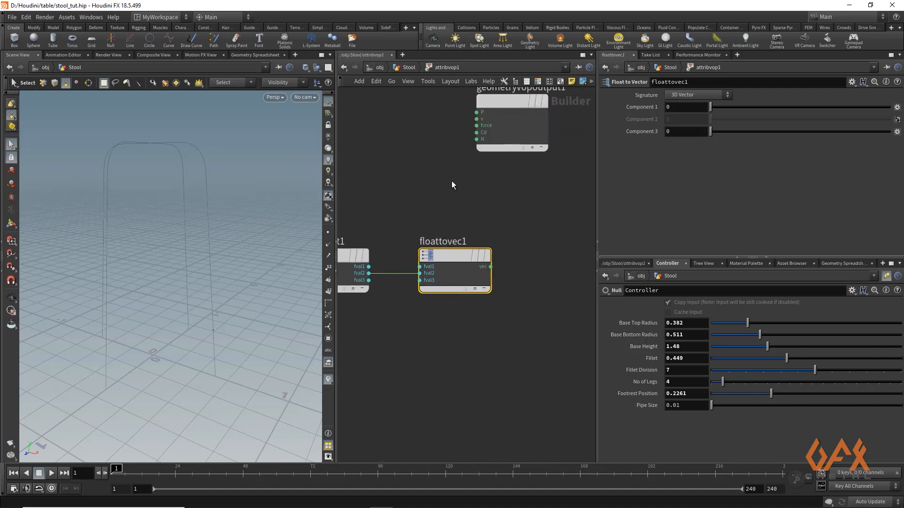
key(Tab)
text(dist)
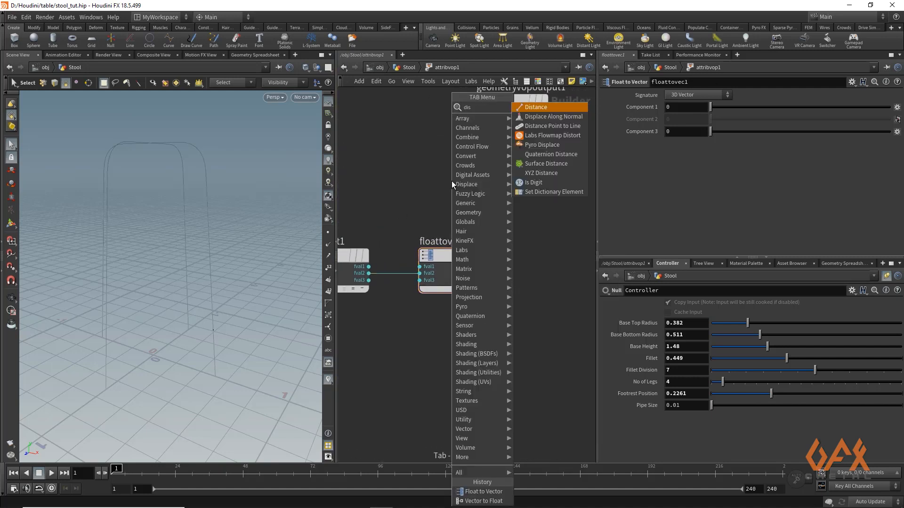
key(Return)
click(493, 173)
drag(493, 173, 502, 171)
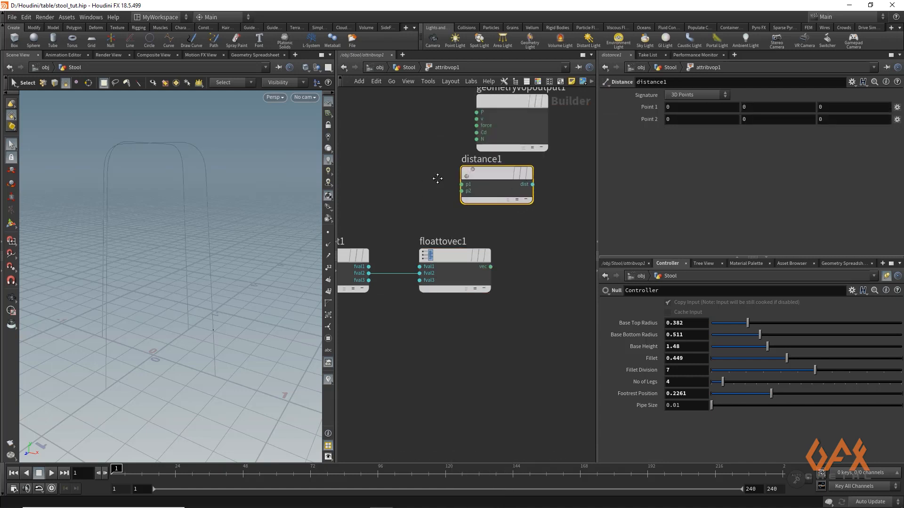
Connect geometryvopglobal1's P output to distance1's p1 input and floattovec1's vec output to its p2 input.
middle_drag(416, 178, 490, 177)
middle_drag(374, 184, 401, 188)
scroll(429, 190, down, 1)
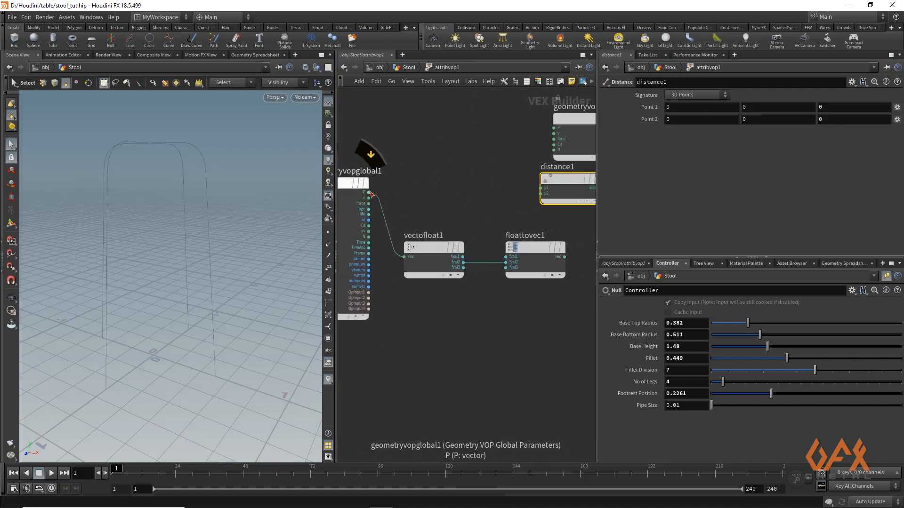
drag(369, 192, 540, 187)
middle_drag(520, 224, 444, 217)
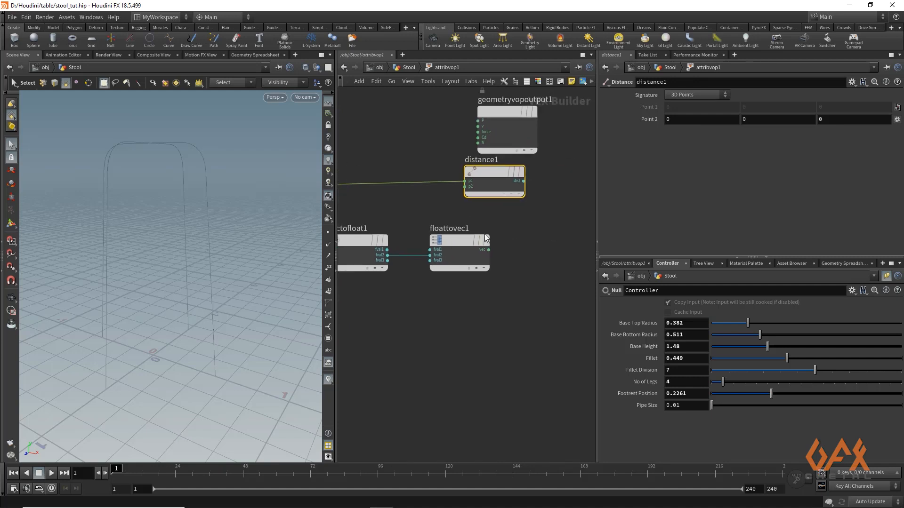
drag(490, 249, 465, 187)
Add a Bind Export node beside distance1 and connect distance1's dist output to its input.
middle_drag(504, 246, 420, 250)
click(511, 216)
key(Tab)
text(bindex)
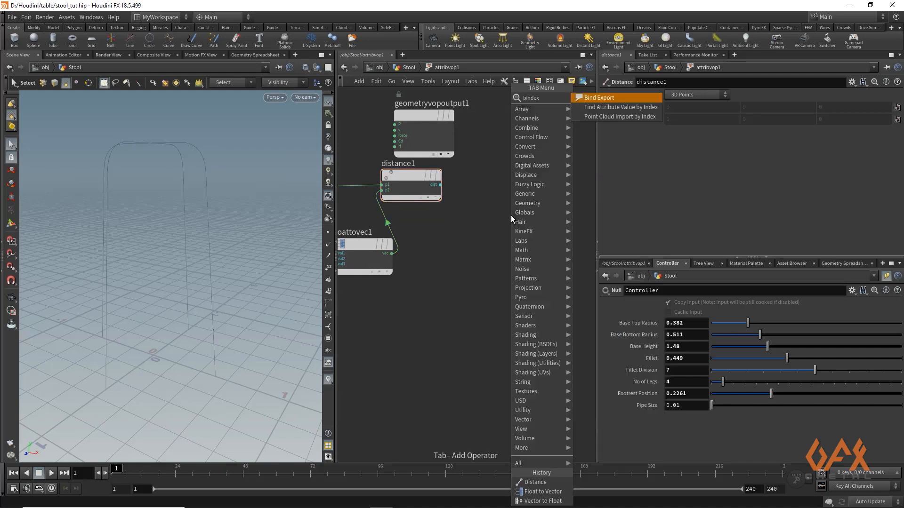
key(Return)
click(520, 181)
drag(441, 187, 491, 190)
Name the exported parameter of bind1 frr.
double_click(690, 92)
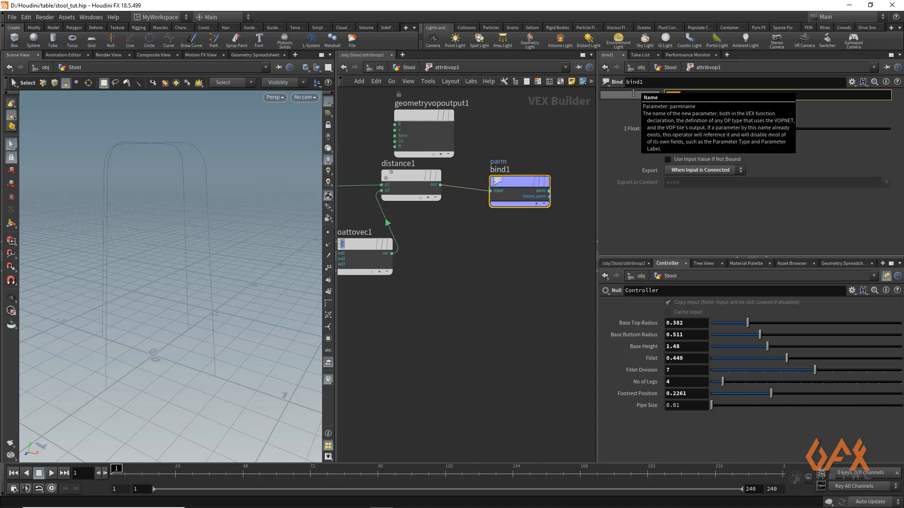
text(d)
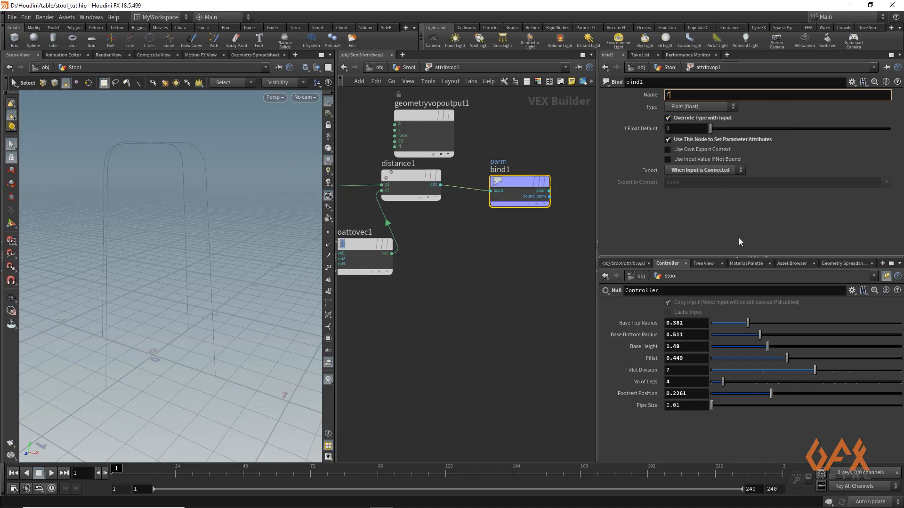
text(rr)
click(526, 219)
Return to the Stool network and examine attribvop1's frr attribute in the Geometry Spreadsheet.
click(408, 67)
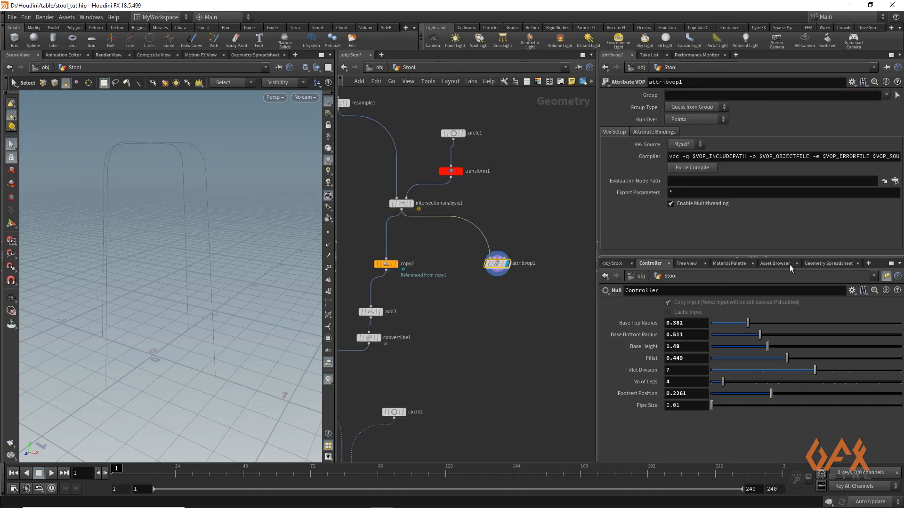
click(829, 264)
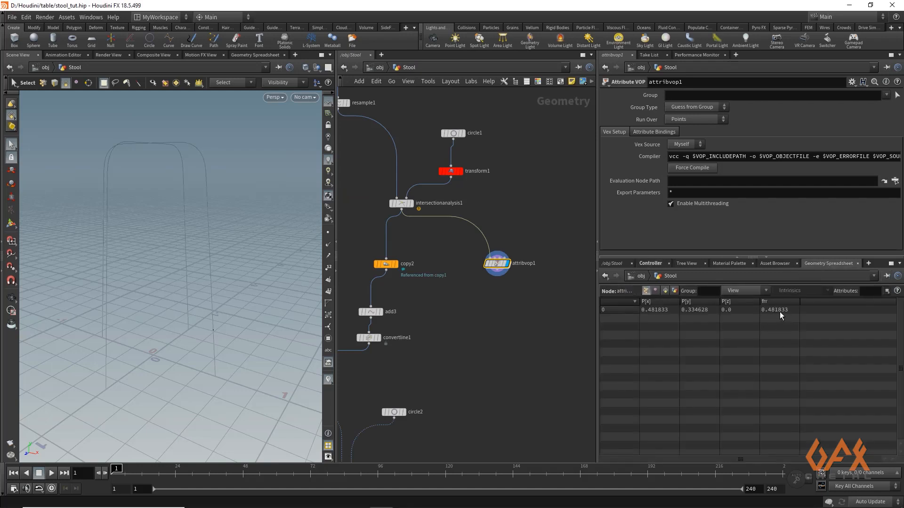
click(495, 272)
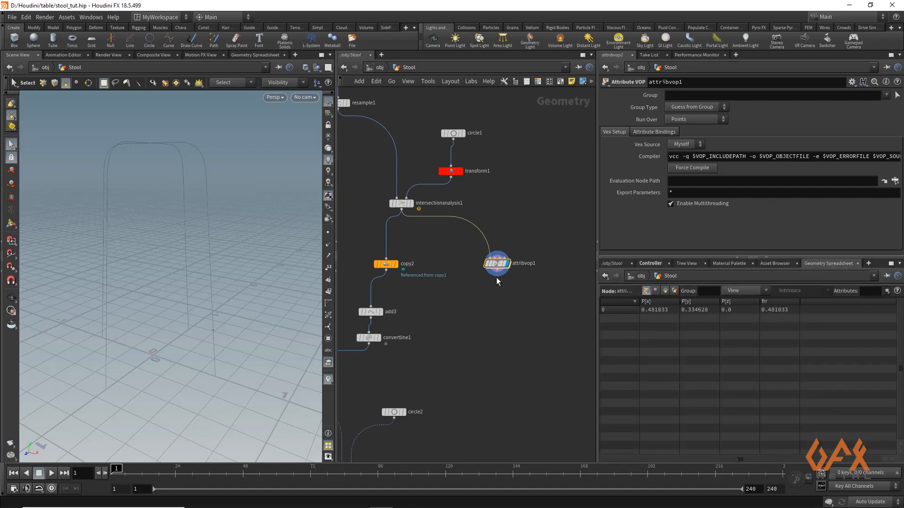
Add a Null node below attribvop1 and name it OUT_footrest_radius.
click(494, 302)
text(null)
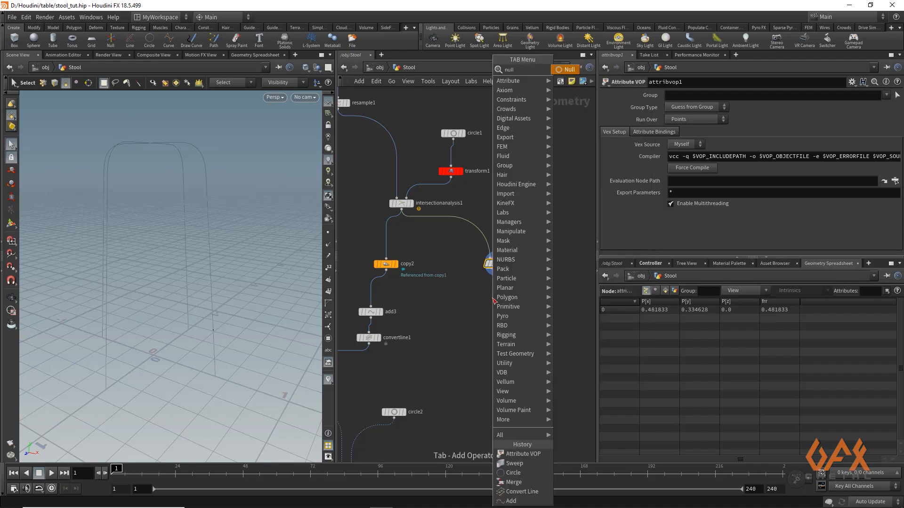
key(Return)
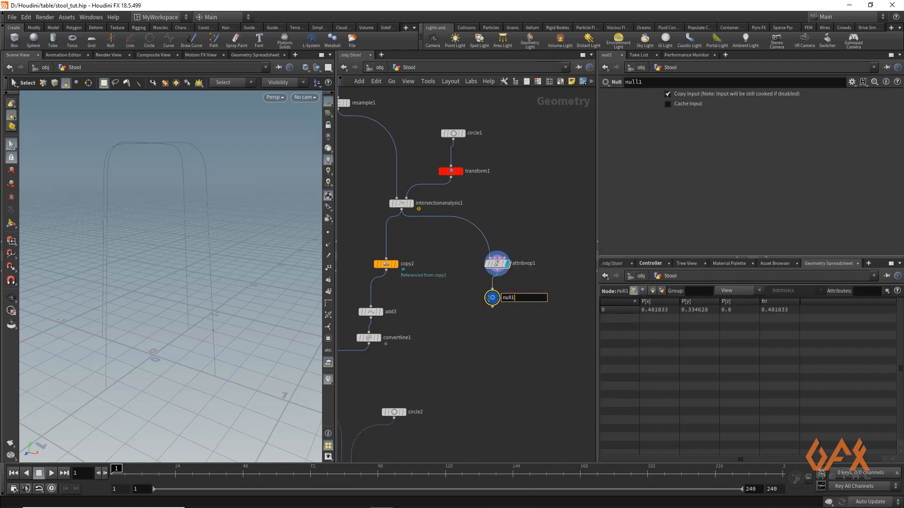
text(OUT_footrest_R)
key(BackSpace)
text(radius)
key(Return)
Add a separate Circle node below OUT_footrest_radius in the Stool network.
middle_drag(450, 312, 477, 302)
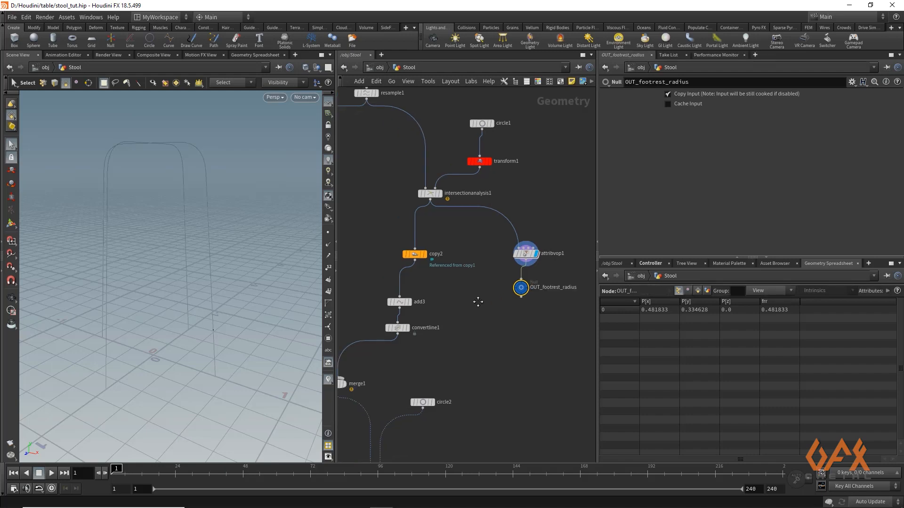
middle_drag(478, 351, 478, 343)
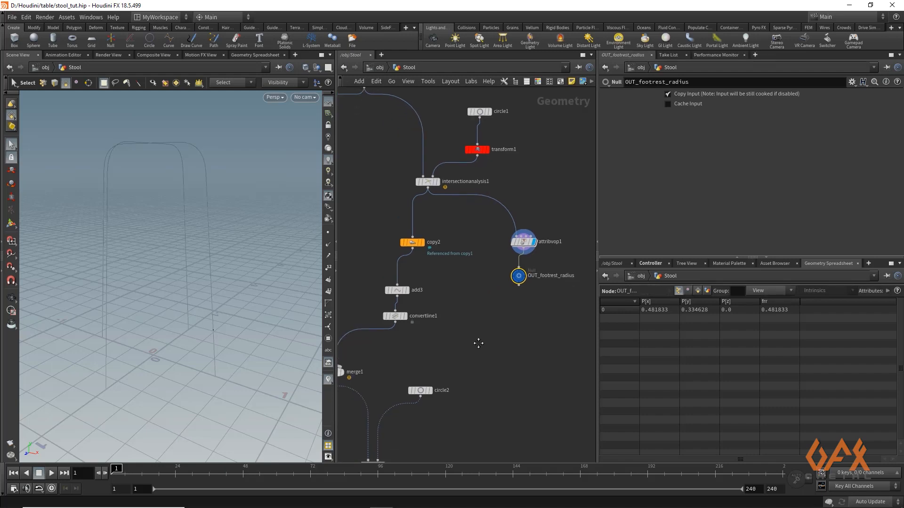
middle_drag(494, 347, 464, 324)
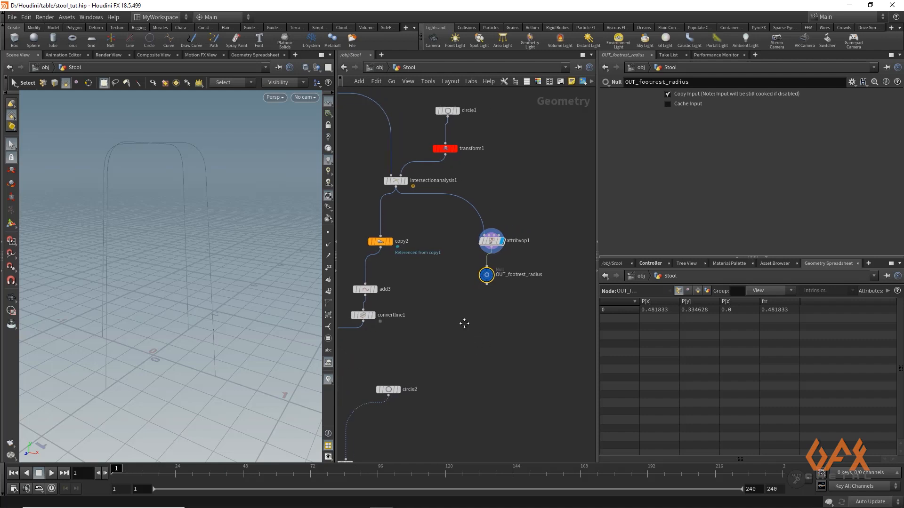
key(Tab)
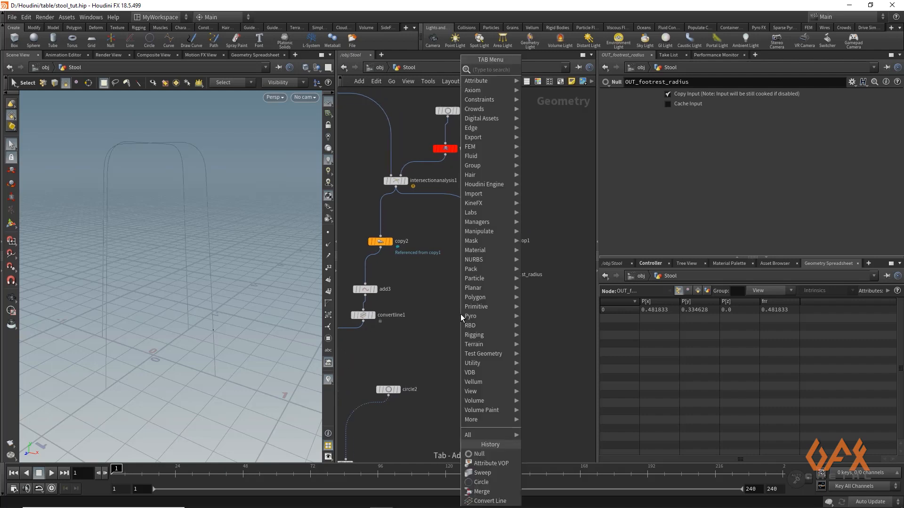
text(circ)
key(Return)
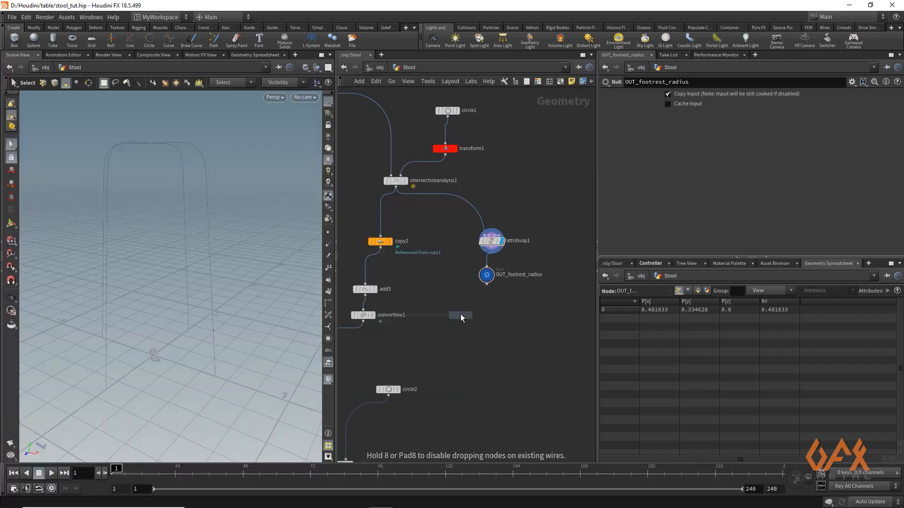
click(460, 314)
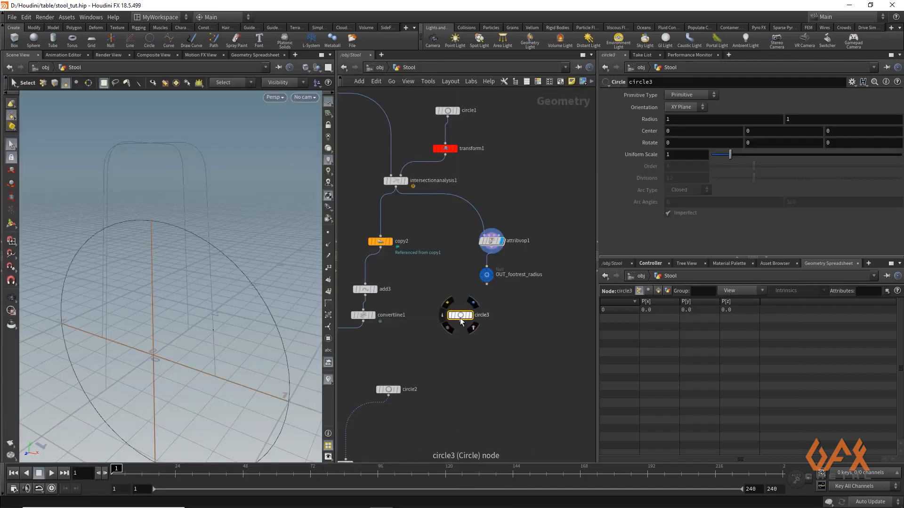
Set circle3's orientation to ZX Plane, its primitive type to Polygon and its divisions to 38.
middle_drag(438, 352, 441, 332)
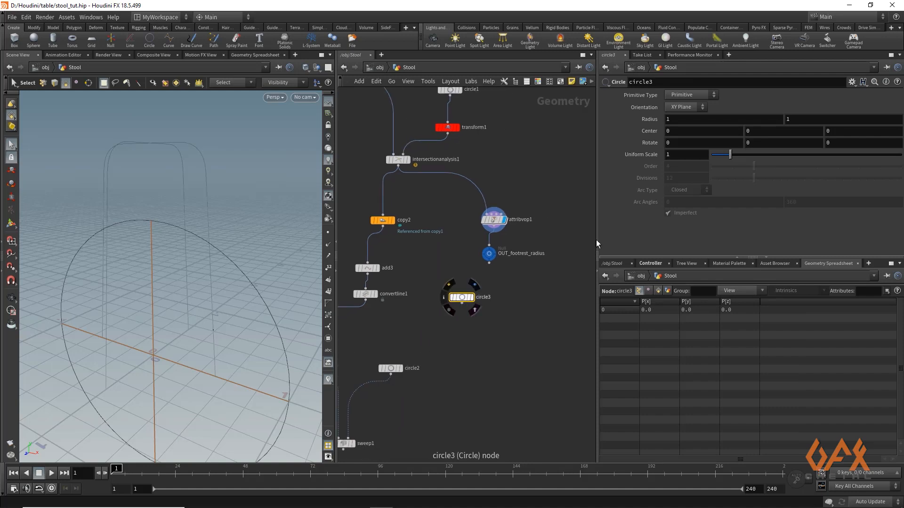
click(686, 107)
click(675, 134)
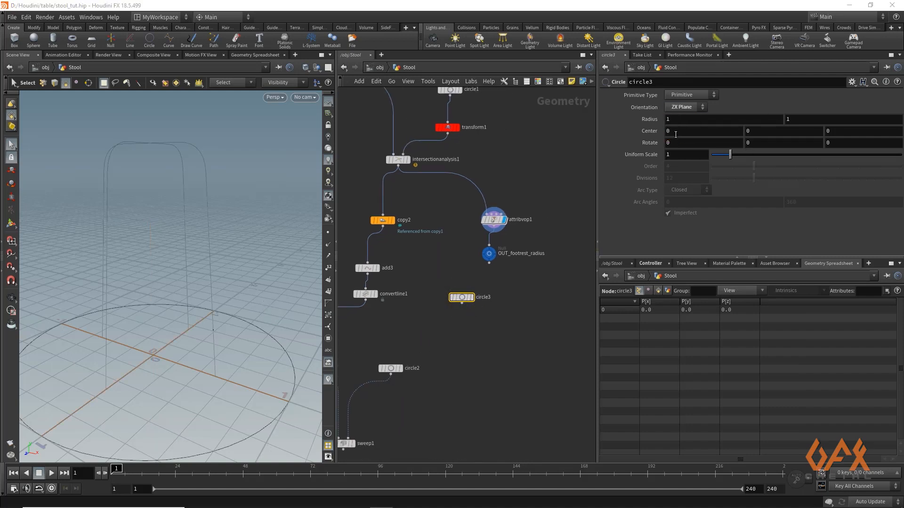
click(691, 94)
click(688, 112)
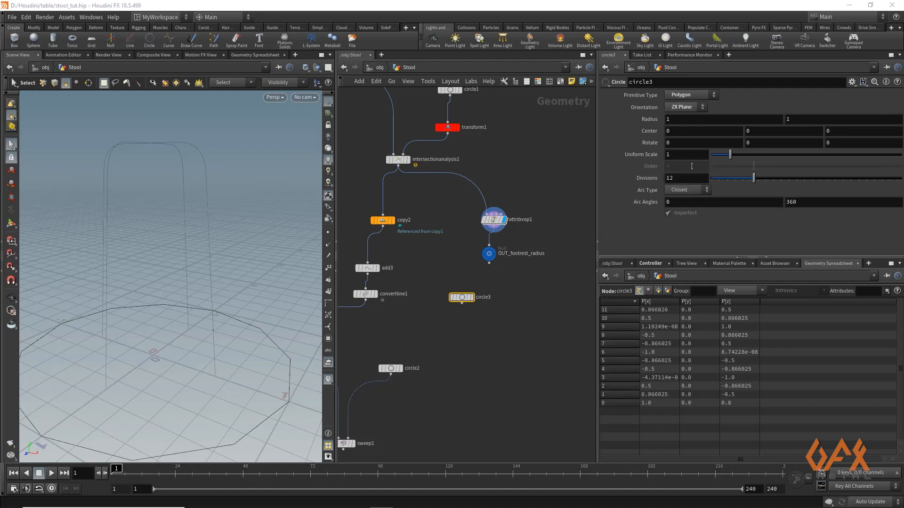
drag(754, 179, 854, 165)
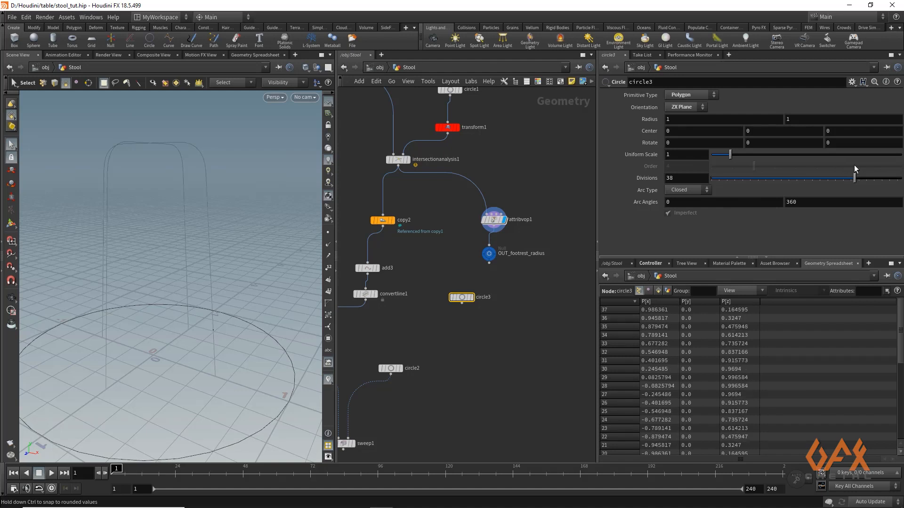
Link circle3's Center Y to the Controller's Base Height with a relative reference.
mouse_move(465, 299)
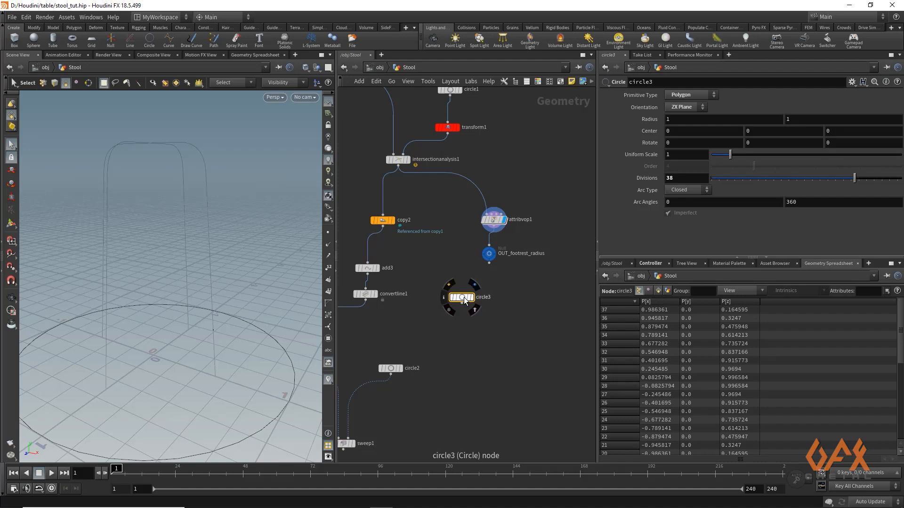
click(652, 263)
click(683, 348)
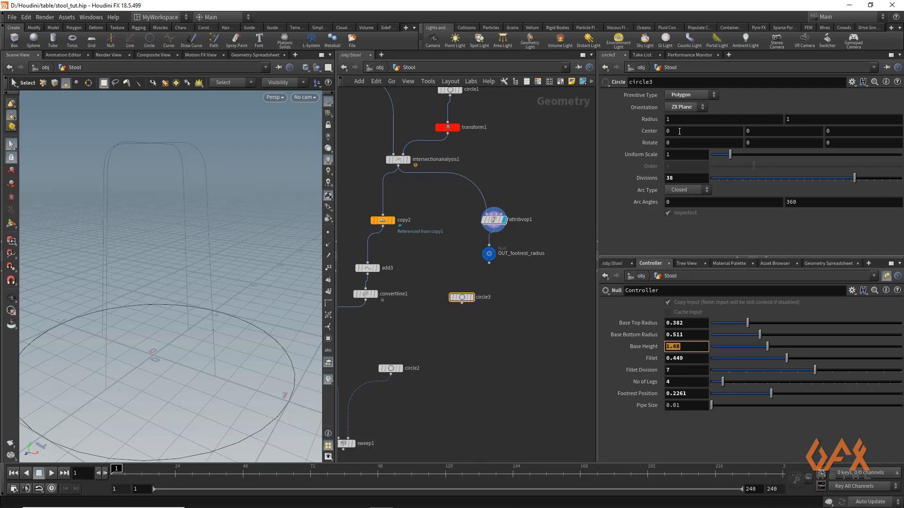
right_click(645, 346)
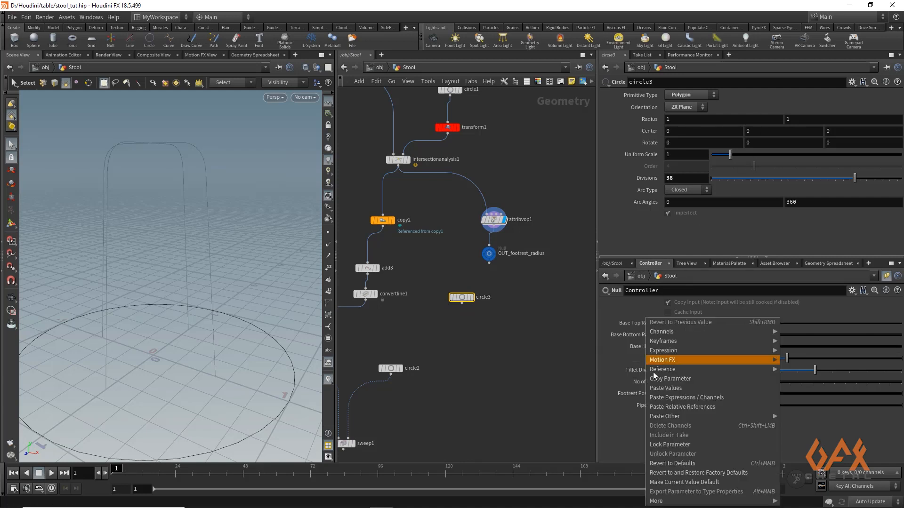
click(659, 377)
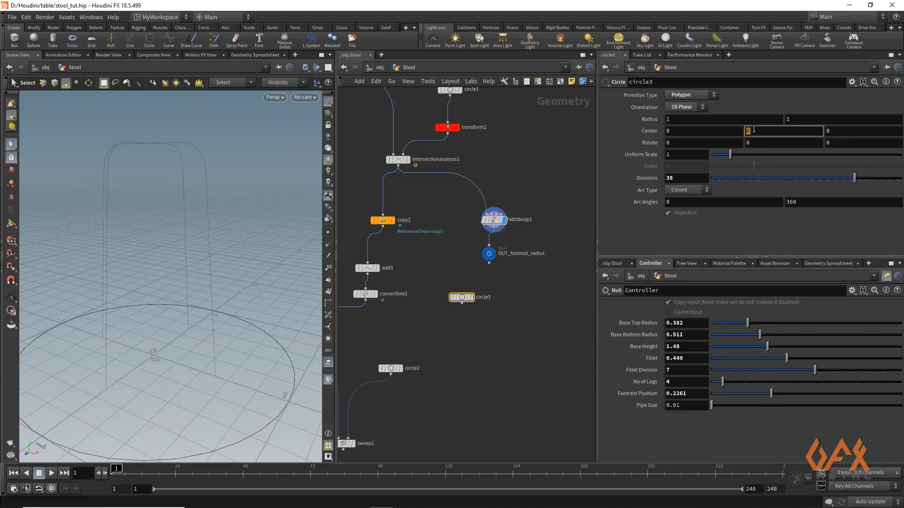
right_click(752, 132)
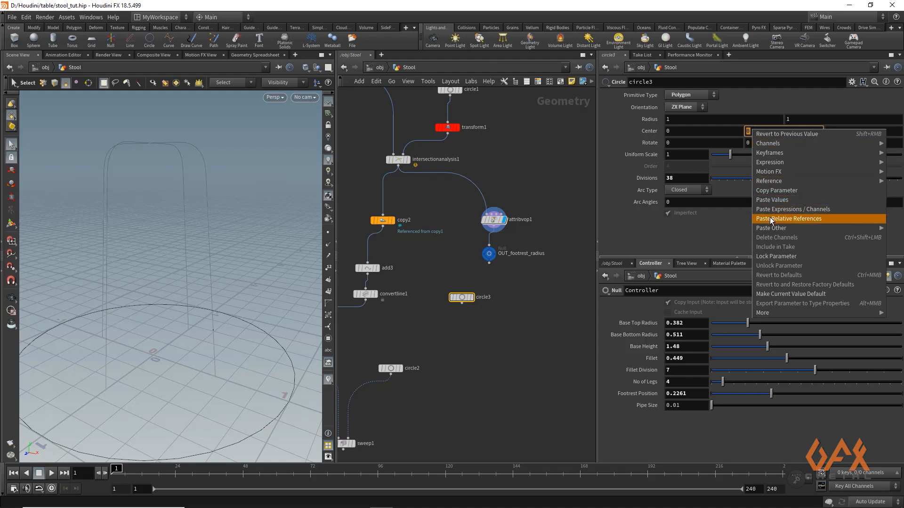
click(769, 218)
Multiply circle3's Center Y expression by a relative reference to the Controller's Footrest Position.
text(*)
right_click(633, 393)
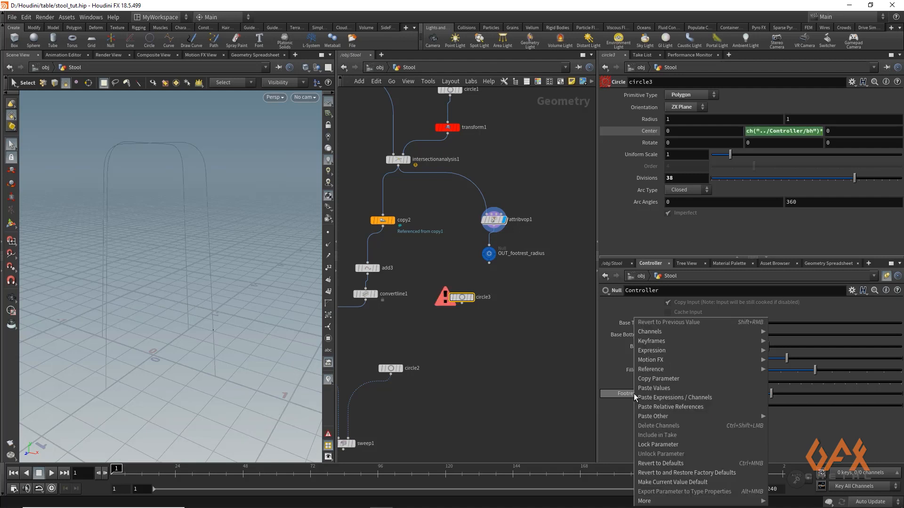
click(652, 382)
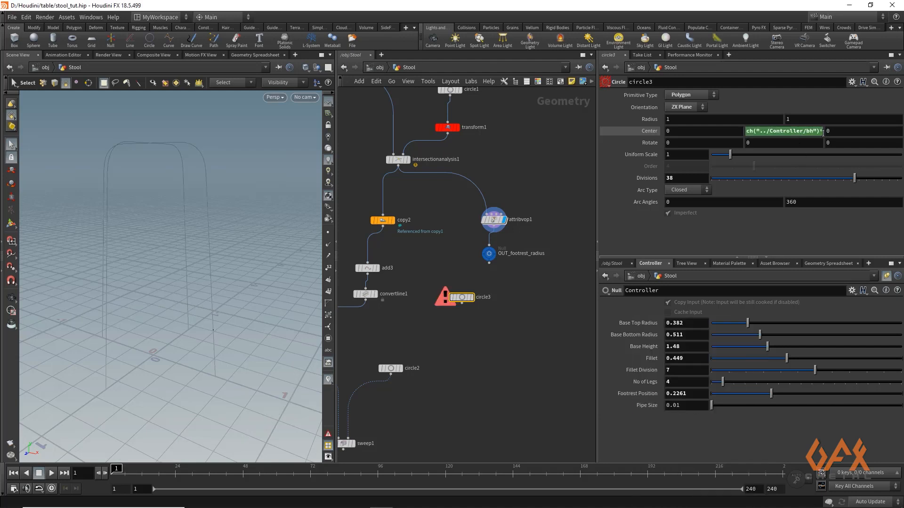
click(819, 132)
right_click(780, 134)
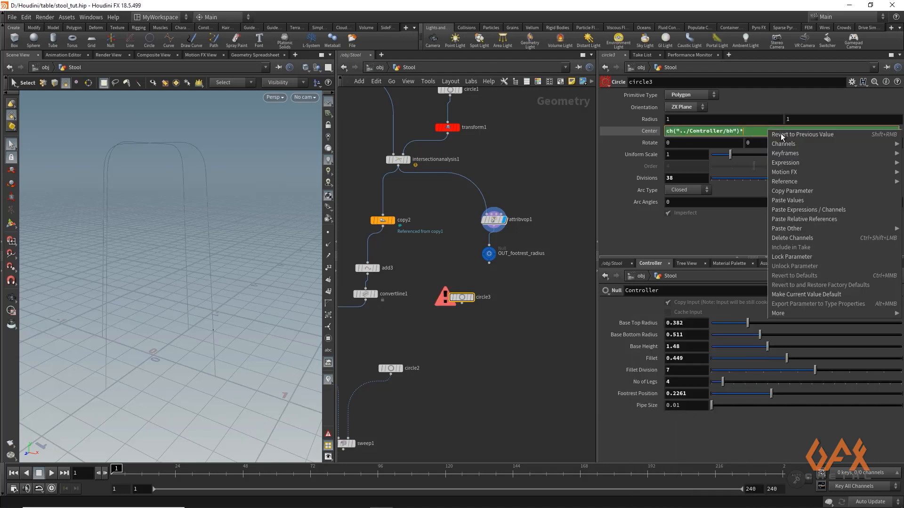
click(790, 219)
click(560, 254)
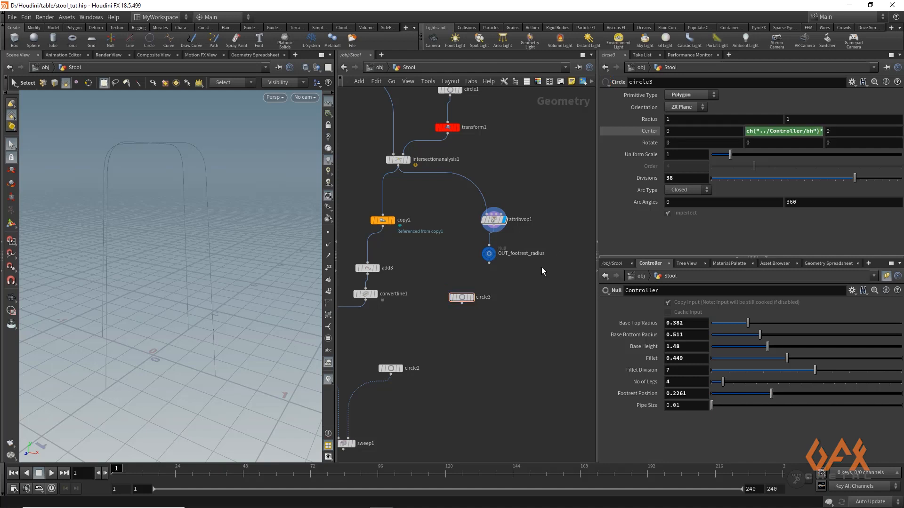
Display circle3's result, view it against the legs, and select the OUT_footrest_radius node.
click(471, 297)
key(Escape)
mouse_move(186, 315)
mouse_down()
mouse_move(170, 290)
mouse_move(181, 311)
mouse_up()
key(s)
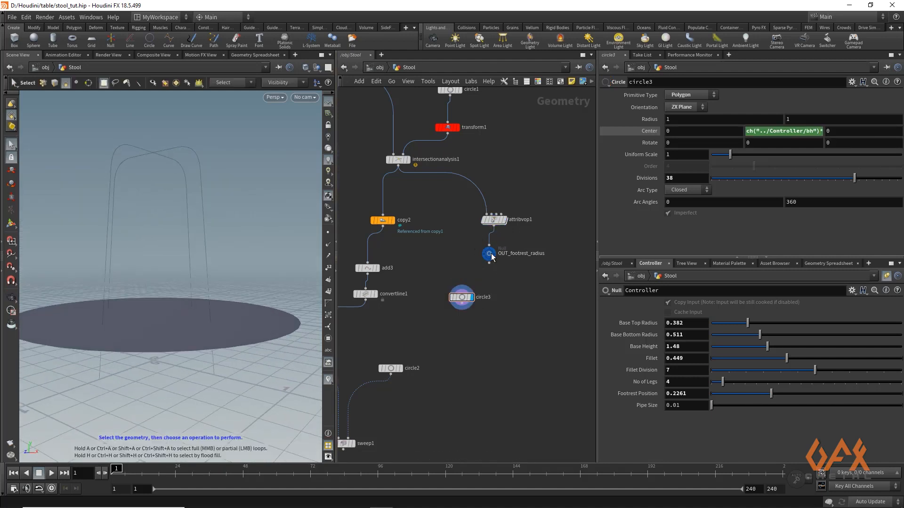
click(490, 254)
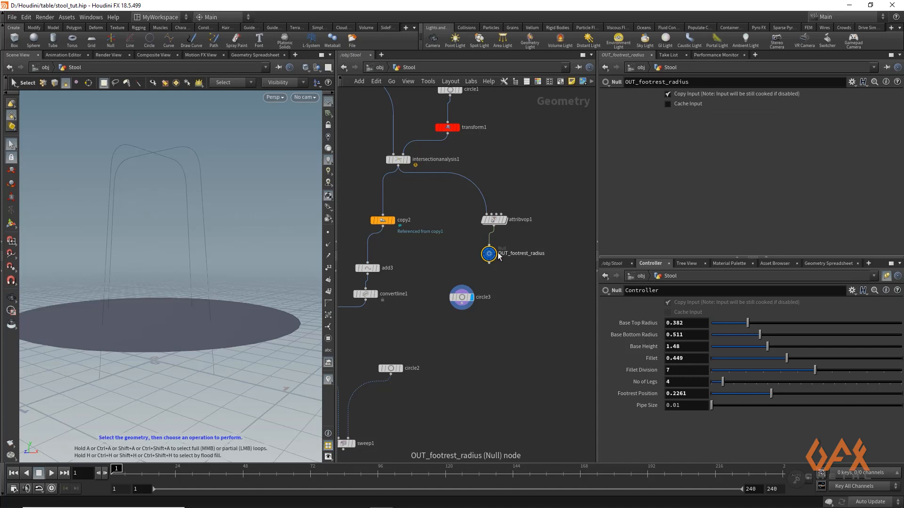
Begin circle3's Uniform Scale expression with point("../OUT_footrest_radius/",0, to read from point 0 of that node.
mouse_move(466, 302)
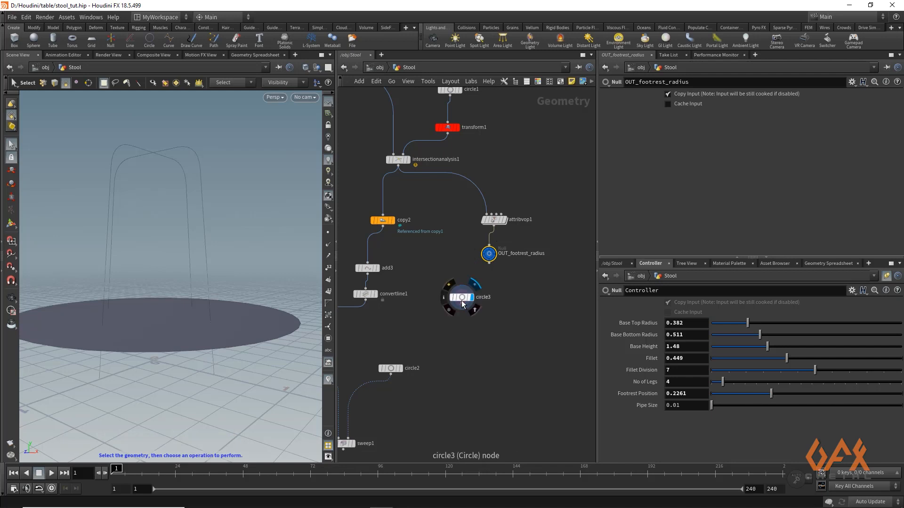
click(463, 303)
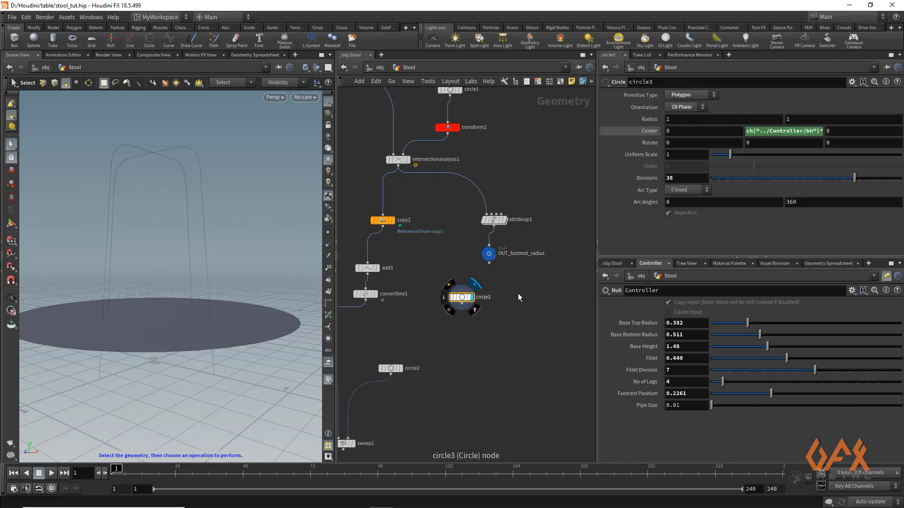
click(673, 154)
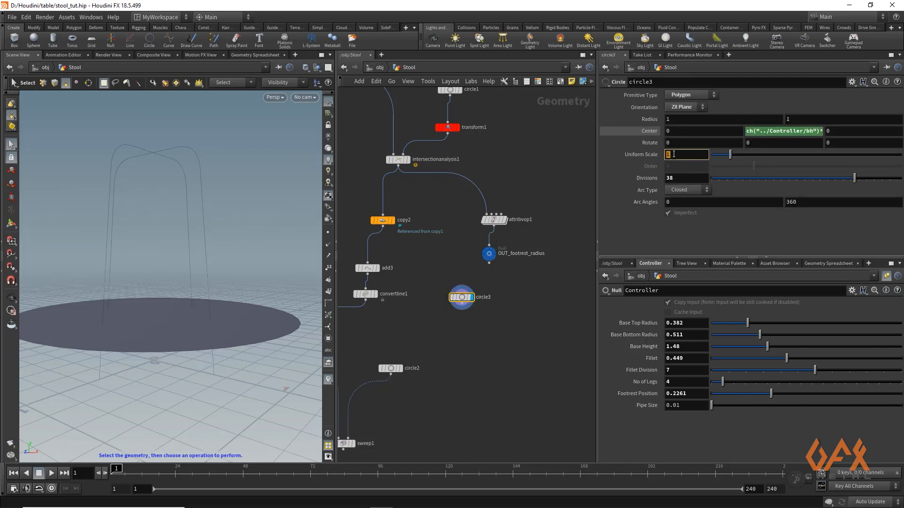
text(point)
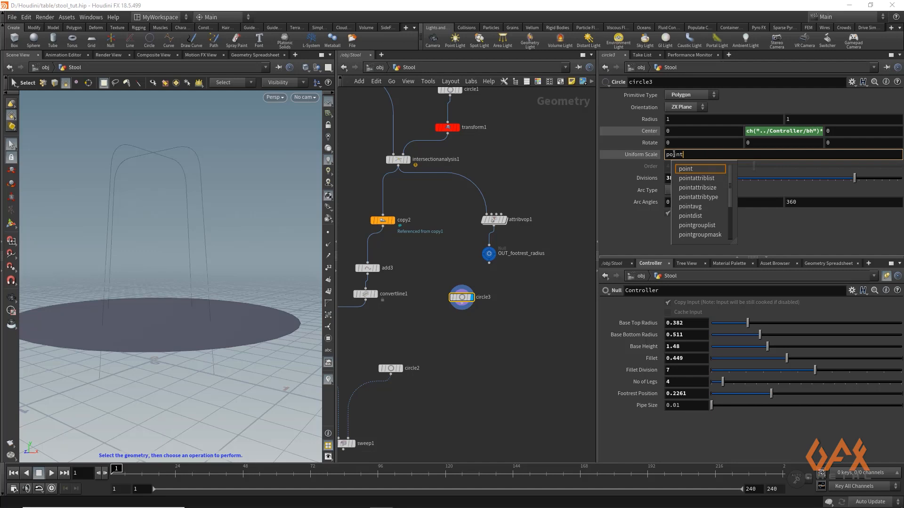
text(()
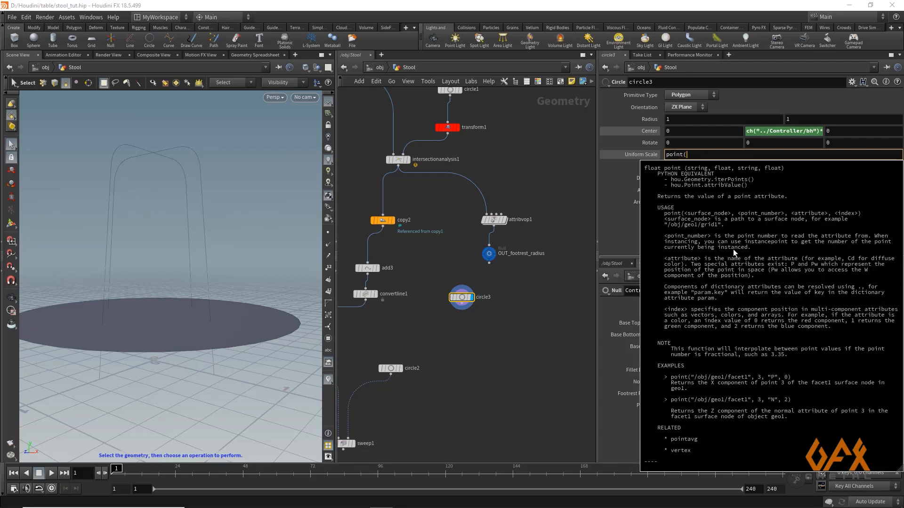
text("../)
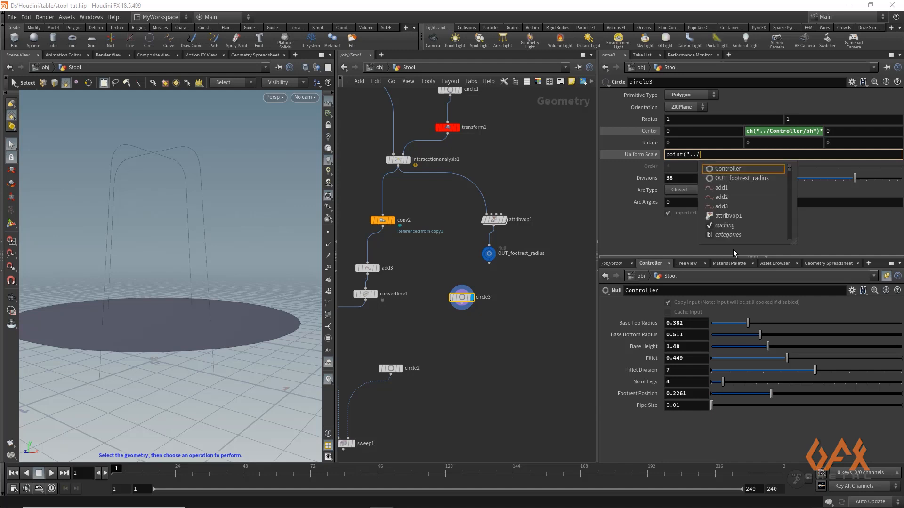
text(O)
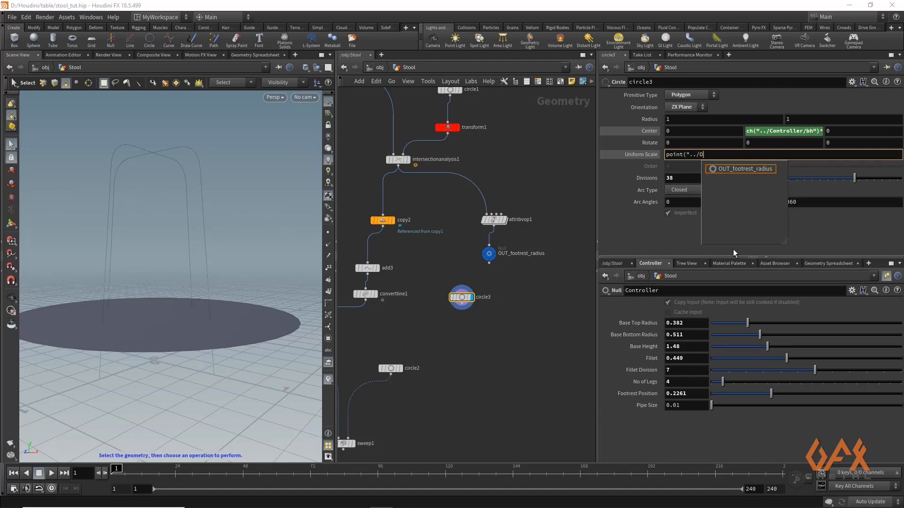
key(Down)
key(Return)
text(")
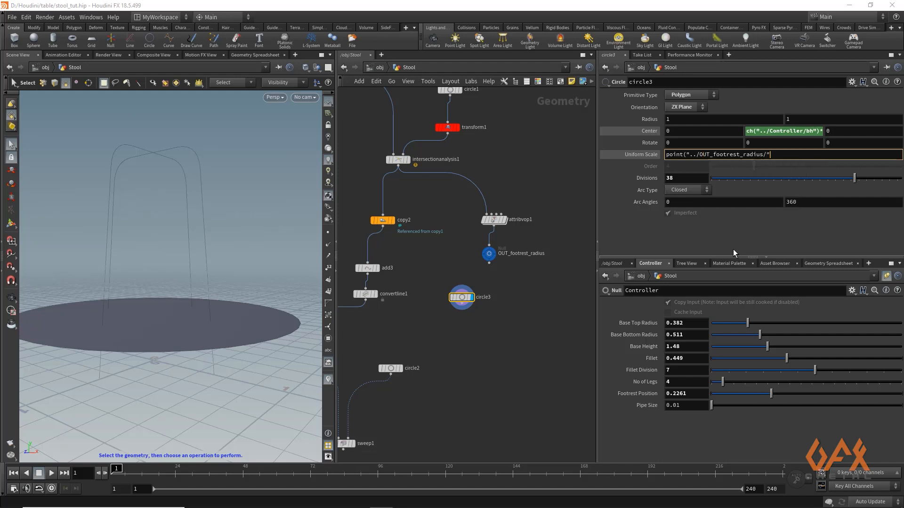
text(,)
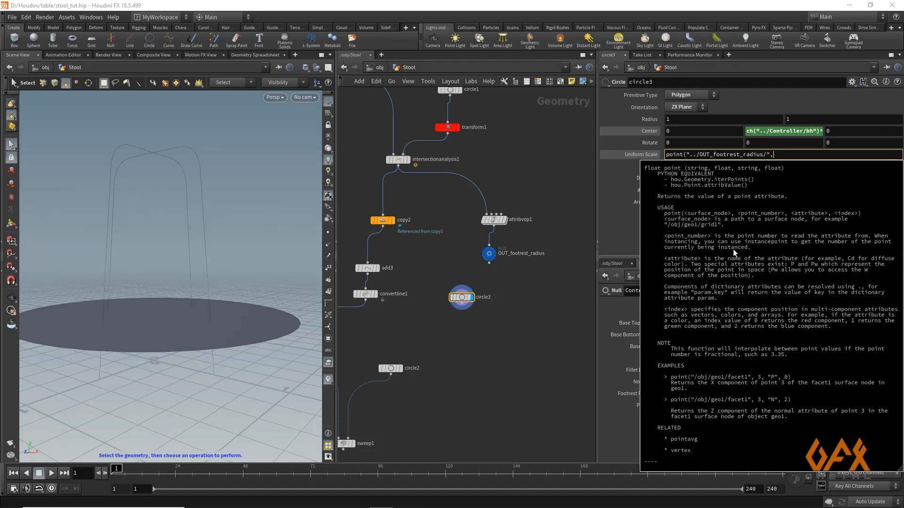
text(0,)
Check OUT_footrest_radius's attribute name in the Geometry Spreadsheet and complete circle3's Uniform Scale expression with "frr",0).
click(488, 253)
click(828, 262)
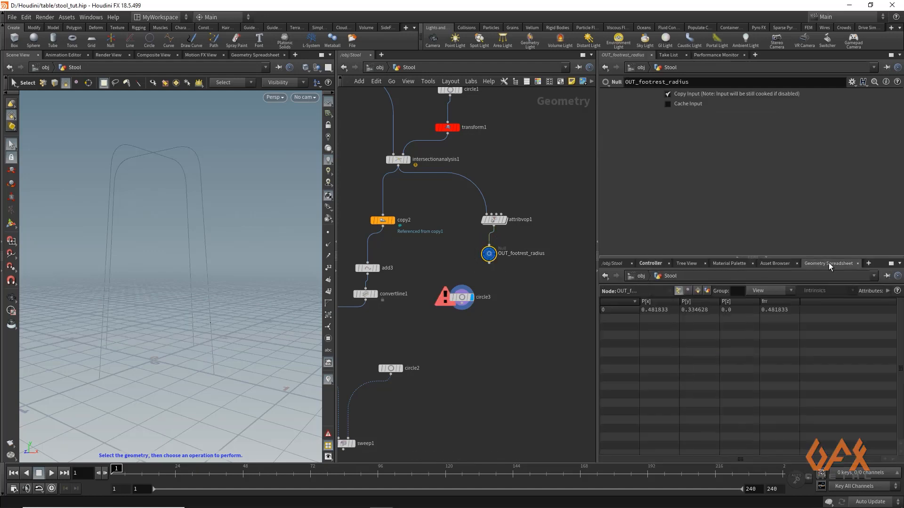
click(462, 298)
click(789, 154)
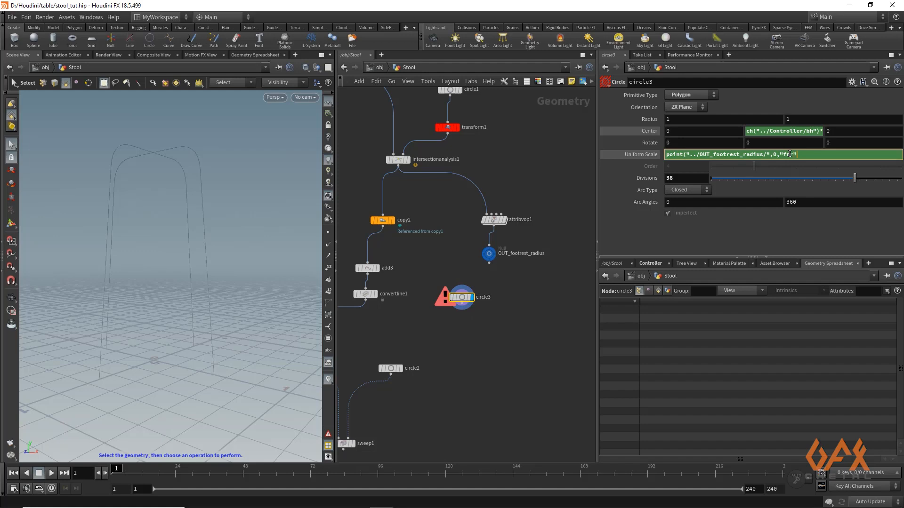
text(0)
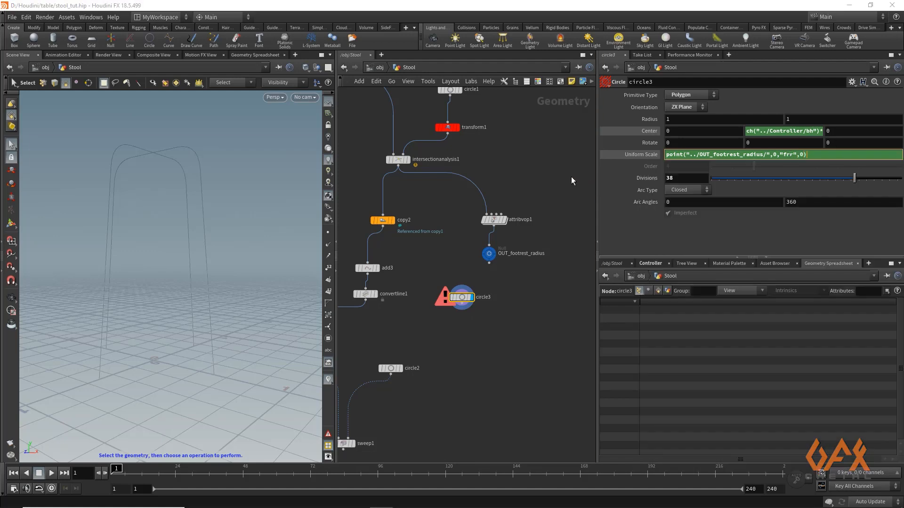
key(Return)
key(Escape)
drag(168, 269, 198, 322)
right_drag(251, 338, 307, 323)
drag(203, 353, 204, 334)
mouse_move(239, 335)
right_down()
mouse_move(341, 322)
mouse_move(237, 326)
right_up()
alt+drag(237, 327, 236, 318)
Add a Switch node to the network between convertline1 and circle2.
middle_drag(402, 329, 464, 325)
scroll(495, 326, down, 1)
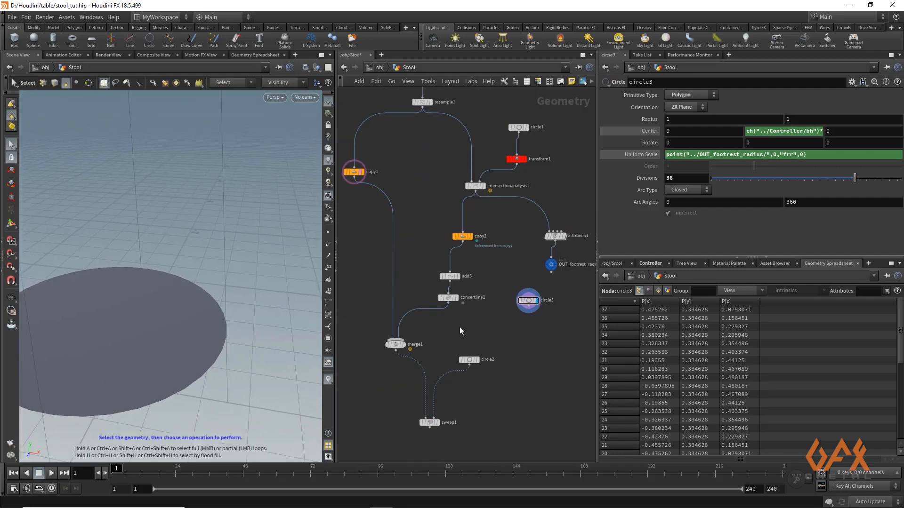
key(h)
middle_drag(502, 371, 444, 324)
key(c)
scroll(479, 356, up, 2)
scroll(442, 327, up, 3)
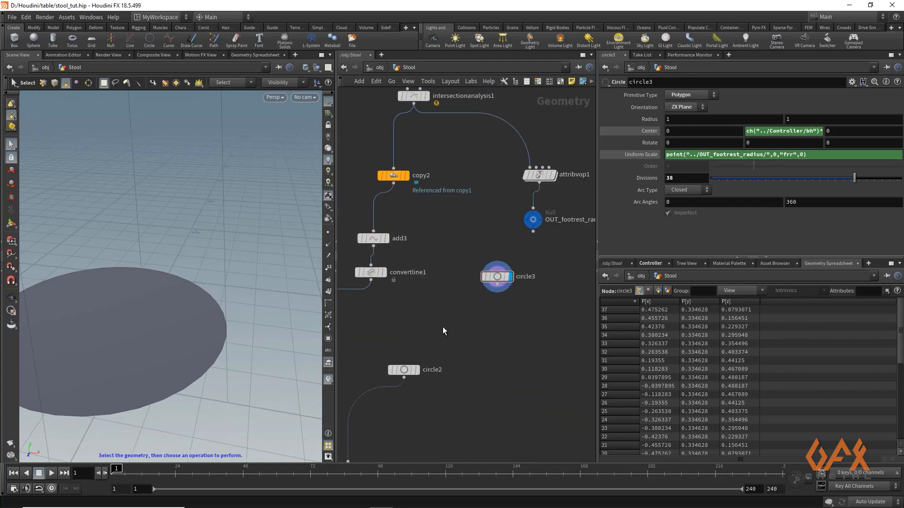
key(Tab)
text(switch)
key(Return)
click(442, 327)
middle_drag(405, 300, 471, 308)
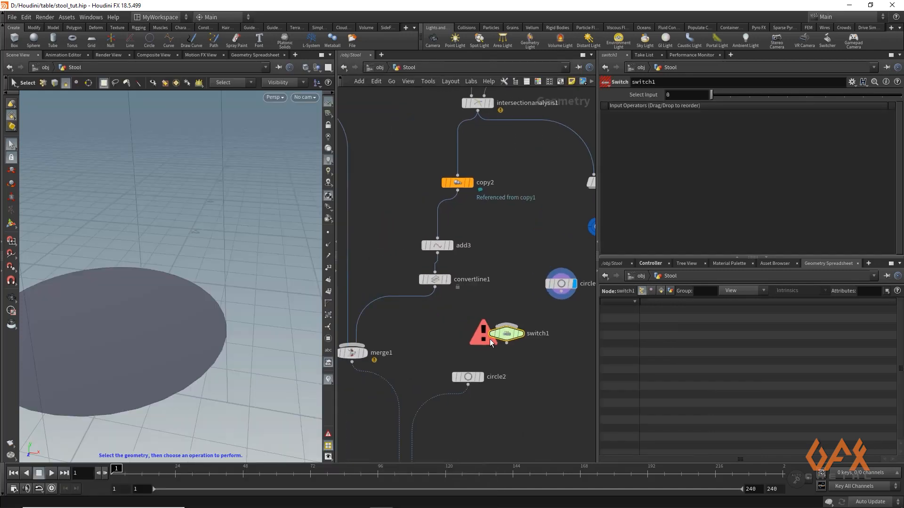
Insert the switch between convertline1 and merge1, and connect circle3 as its second input.
mouse_move(488, 340)
mouse_down()
mouse_move(397, 305)
mouse_move(477, 335)
mouse_up()
click(560, 294)
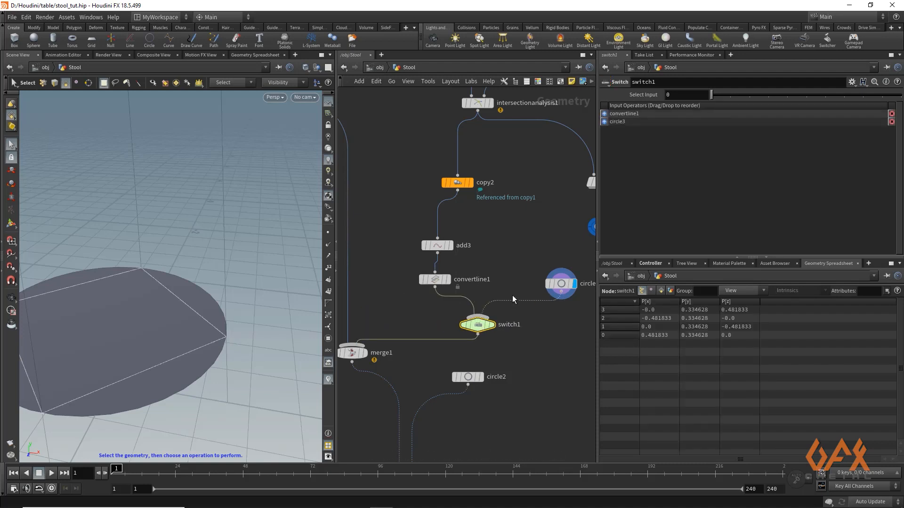
click(477, 316)
middle_drag(498, 270, 474, 251)
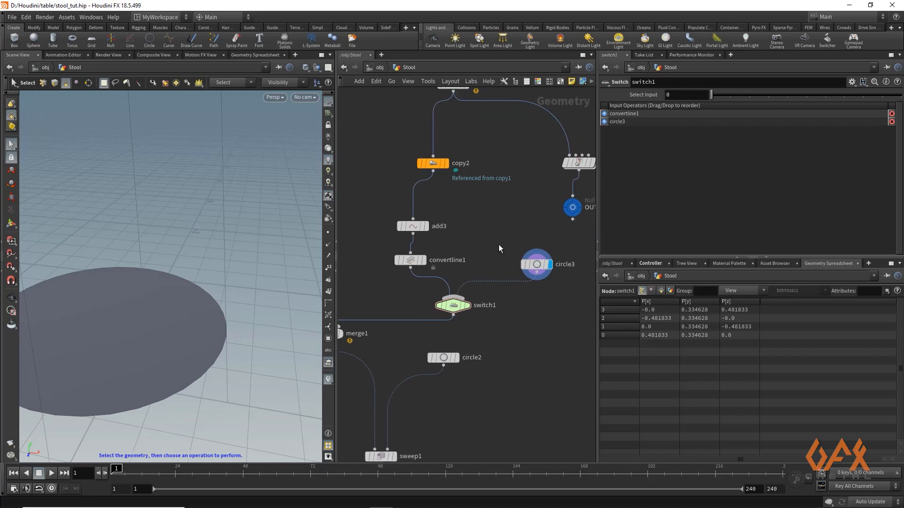
Display switch1's output and try out its Select Input value.
click(467, 305)
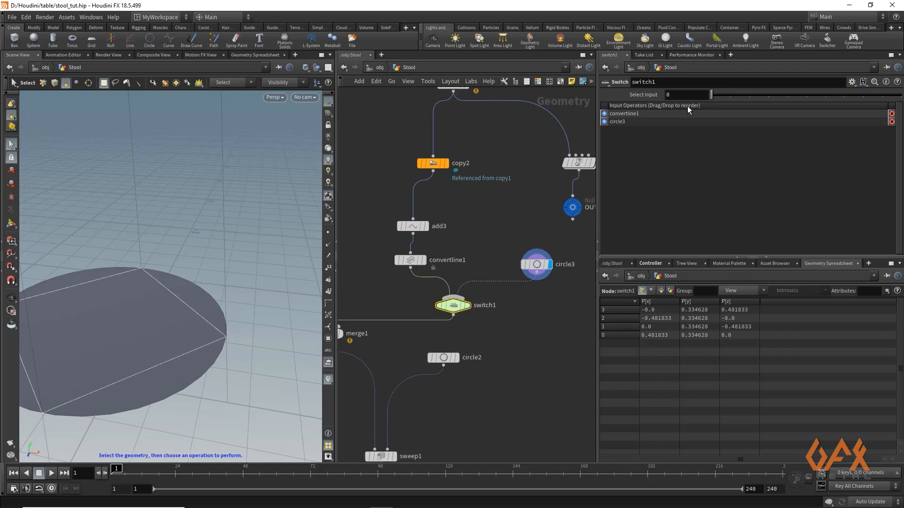
click(468, 304)
mouse_move(714, 94)
mouse_down()
mouse_move(728, 98)
mouse_move(716, 96)
mouse_up()
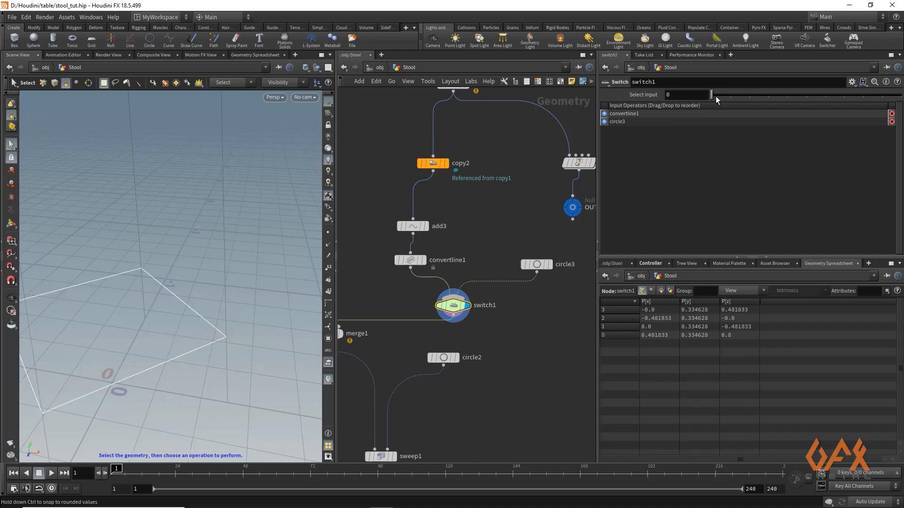
Open the Controller's parameter interface for editing and add a Toggle parameter after Pipe Size.
click(651, 264)
click(852, 290)
click(823, 298)
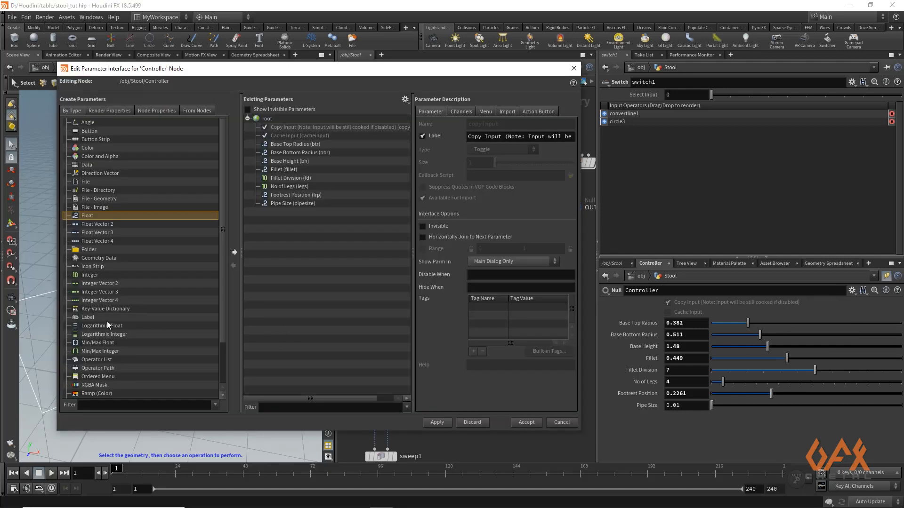
scroll(90, 347, down, 2)
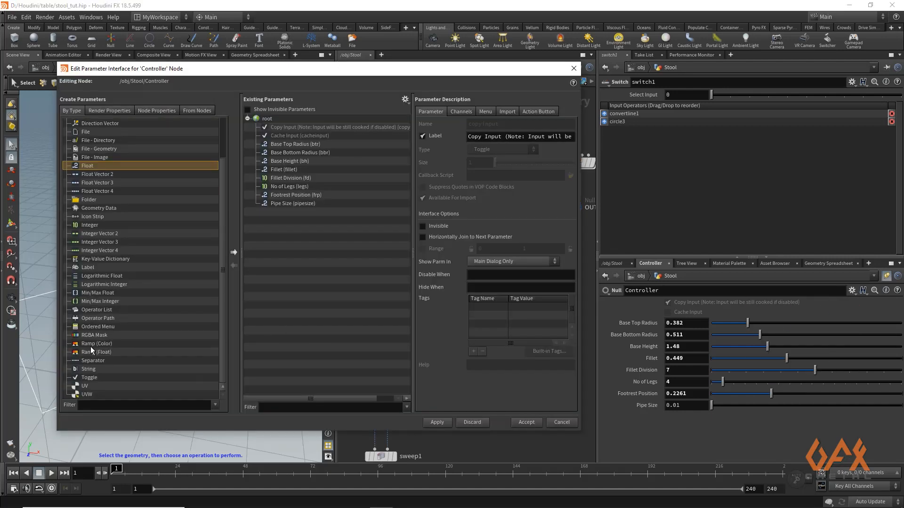
click(91, 378)
click(233, 252)
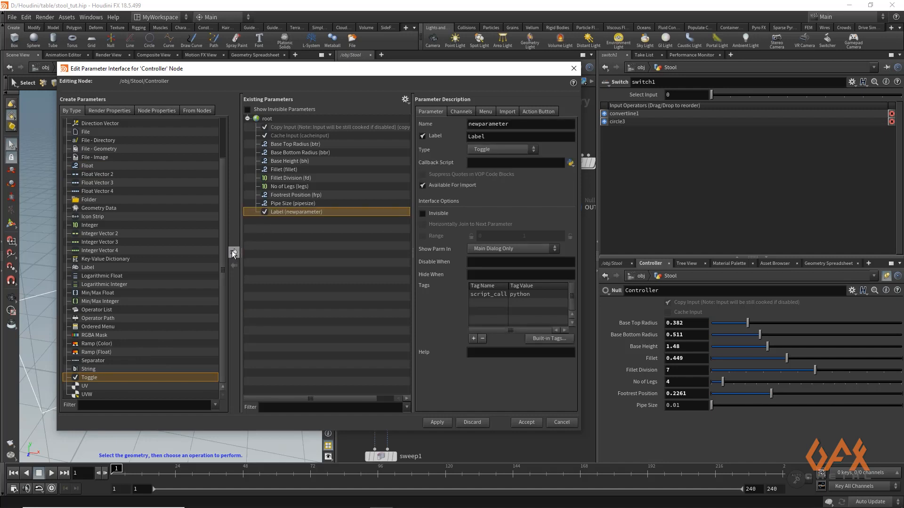
Name the new toggle circular, label it Circular Footrest, and accept the parameter interface changes.
double_click(518, 124)
text(circular)
key(Tab)
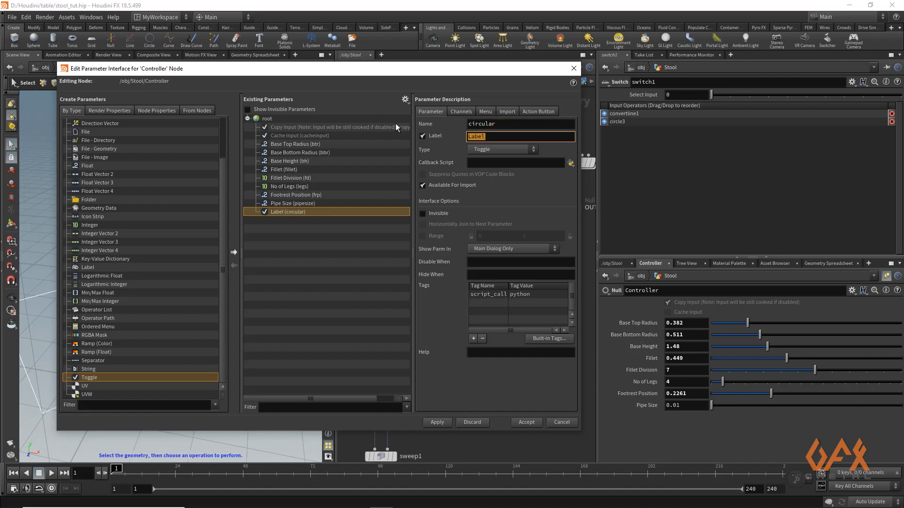
text(Circul)
text(a)
text(r Foot)
text(resr)
click(436, 422)
click(524, 423)
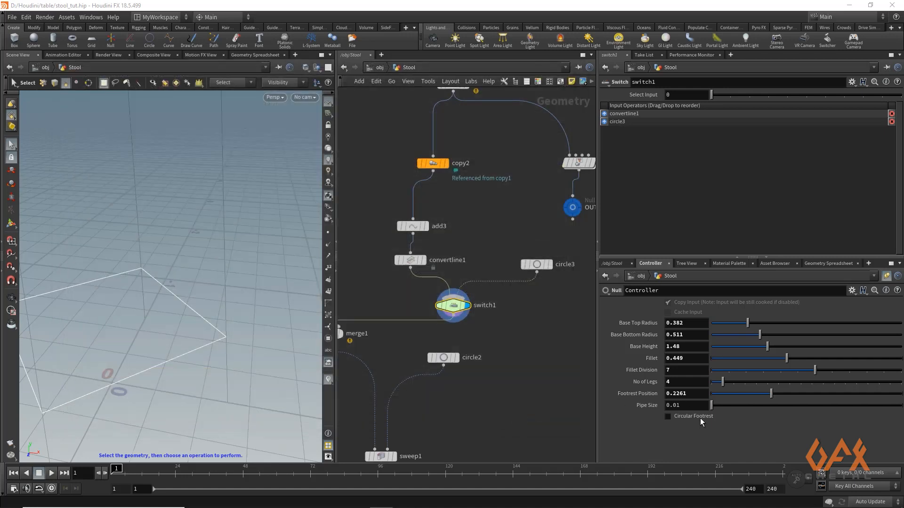
Link switch1's Select Input to the Controller's Circular Footrest toggle with a relative reference.
right_click(697, 417)
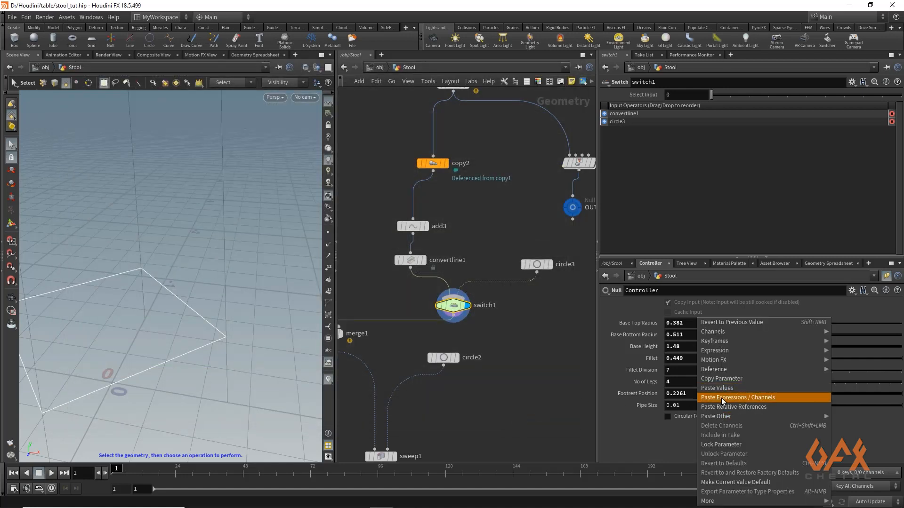
click(716, 381)
right_click(667, 96)
click(684, 187)
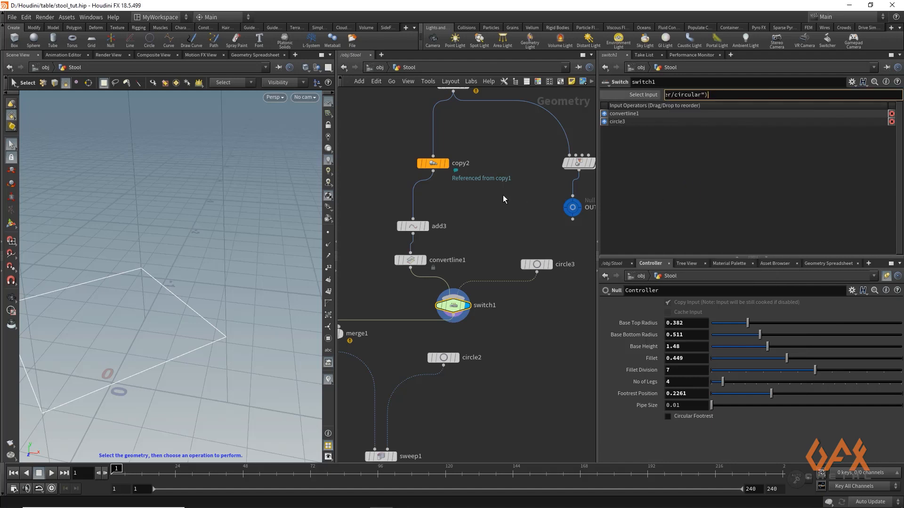
Test the Circular Footrest toggle by switching it on and off several times, leaving it enabled.
click(667, 417)
click(668, 416)
click(668, 416)
click(668, 416)
click(668, 416)
click(668, 416)
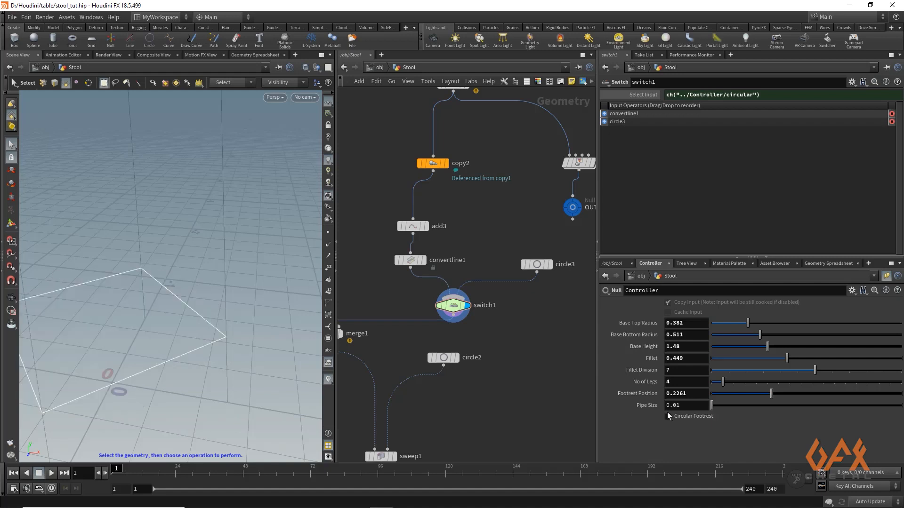
click(668, 416)
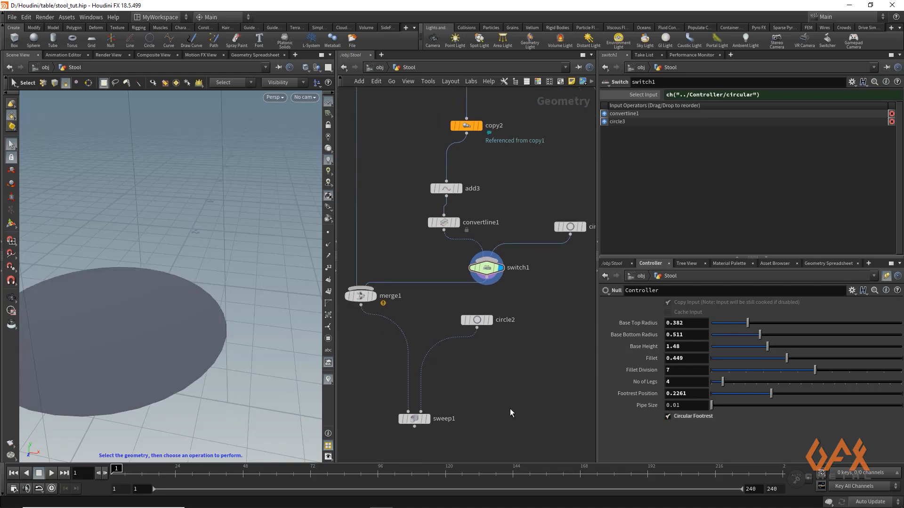
Display sweep1's result and examine closely where the circular footrest meets a leg.
click(457, 376)
alt+drag(154, 331, 277, 335)
alt+right_drag(277, 335, 164, 359)
alt+middle_drag(163, 359, 134, 356)
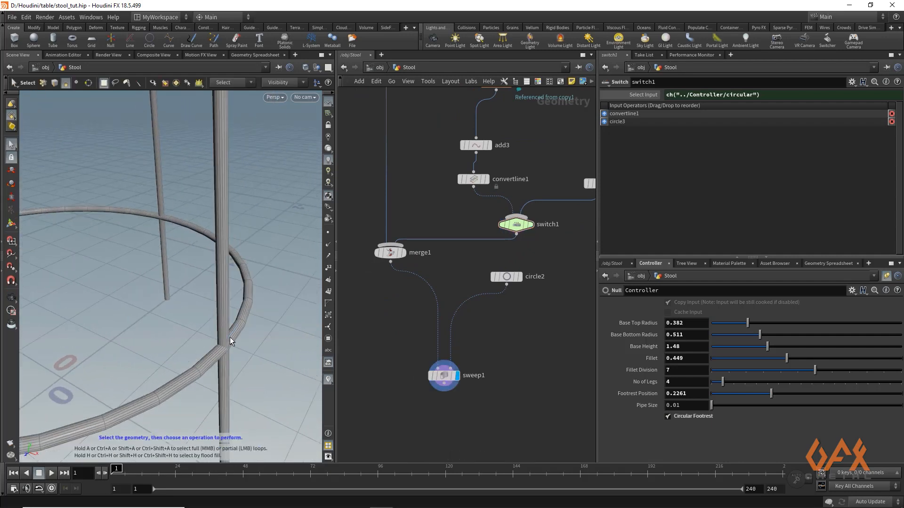
alt+drag(220, 346, 270, 339)
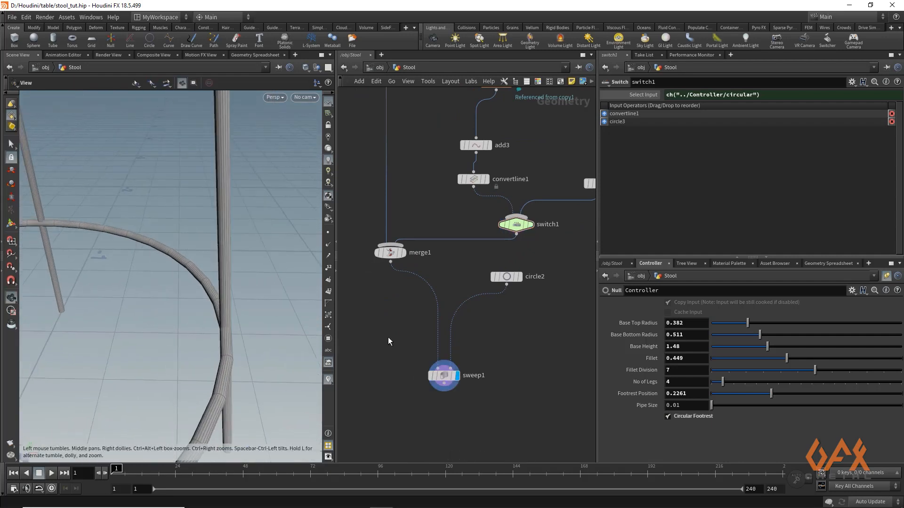
key(s)
Compare the straight and circular footrests at the leg joint by disabling and re-enabling Circular Footrest.
click(668, 416)
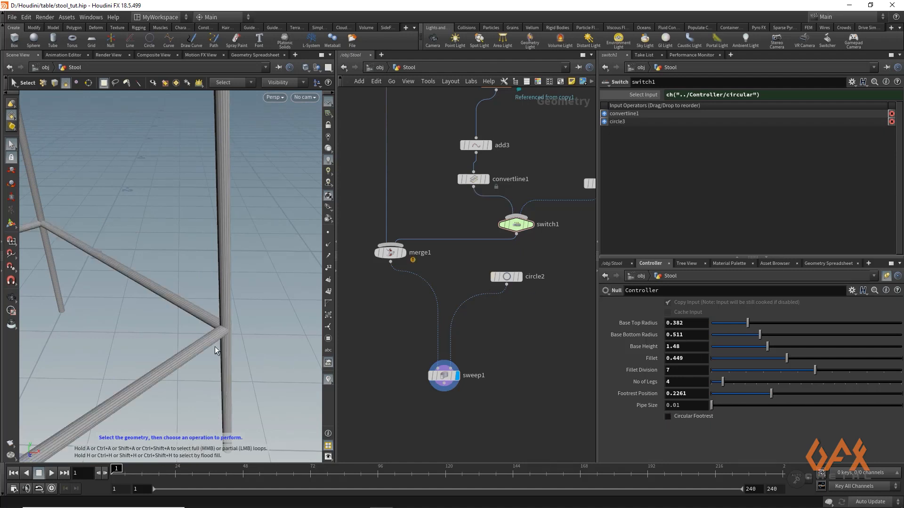
click(667, 417)
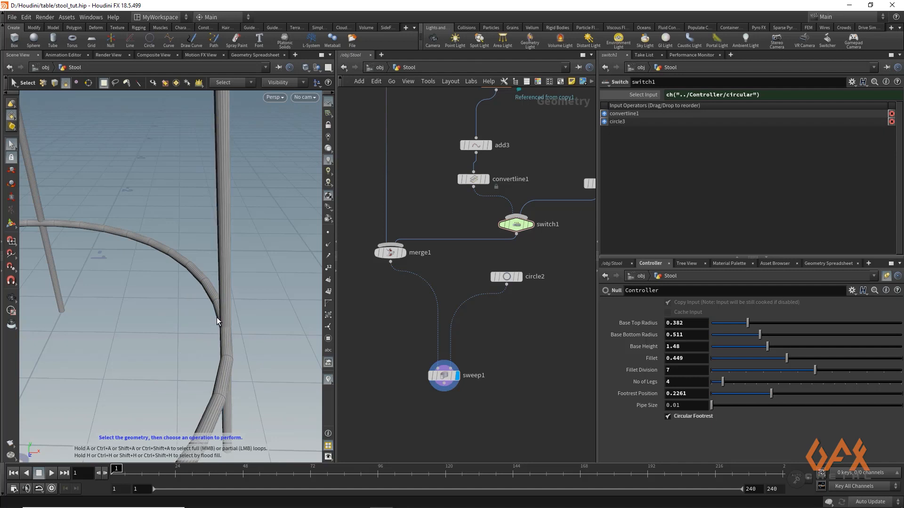
alt+drag(210, 328, 245, 337)
Subtract half of the Controller's Pipe Size from circle3's Uniform Scale expression using a relative reference to pipesize.
middle_drag(526, 329, 462, 348)
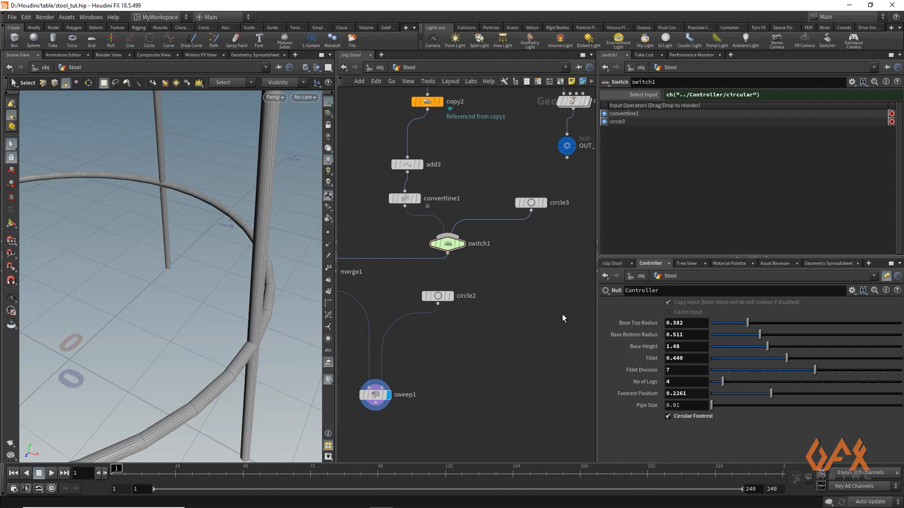
right_click(649, 406)
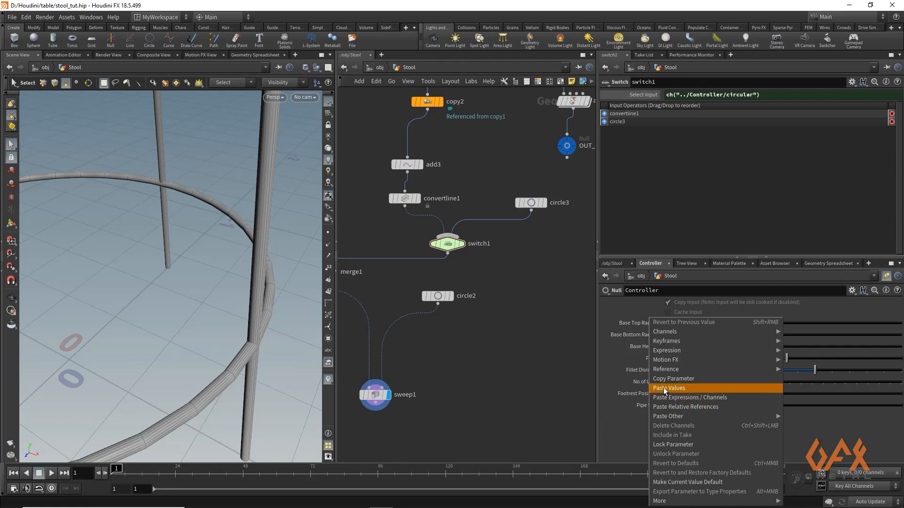
click(666, 388)
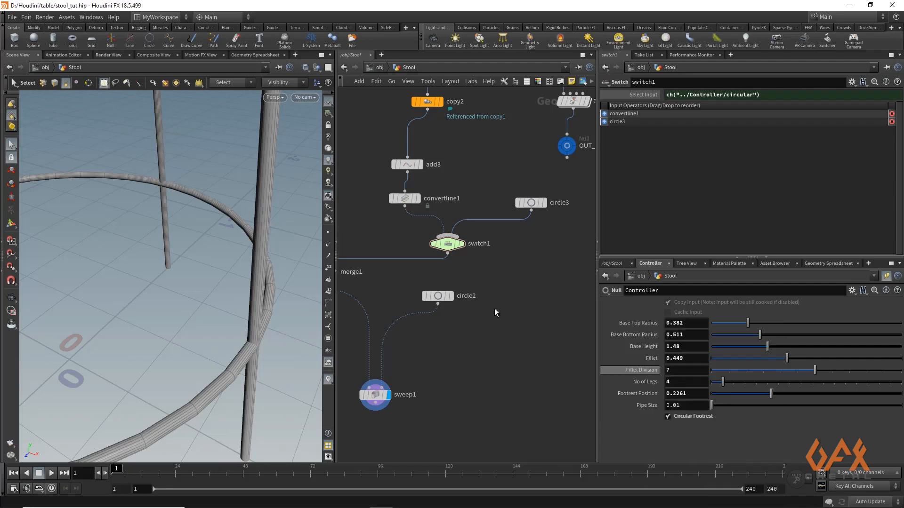
click(530, 203)
click(820, 156)
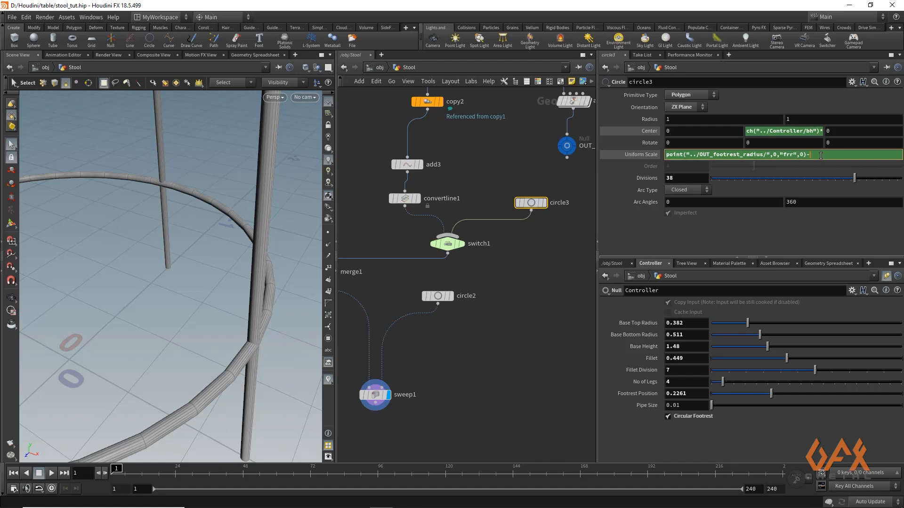
right_click(821, 156)
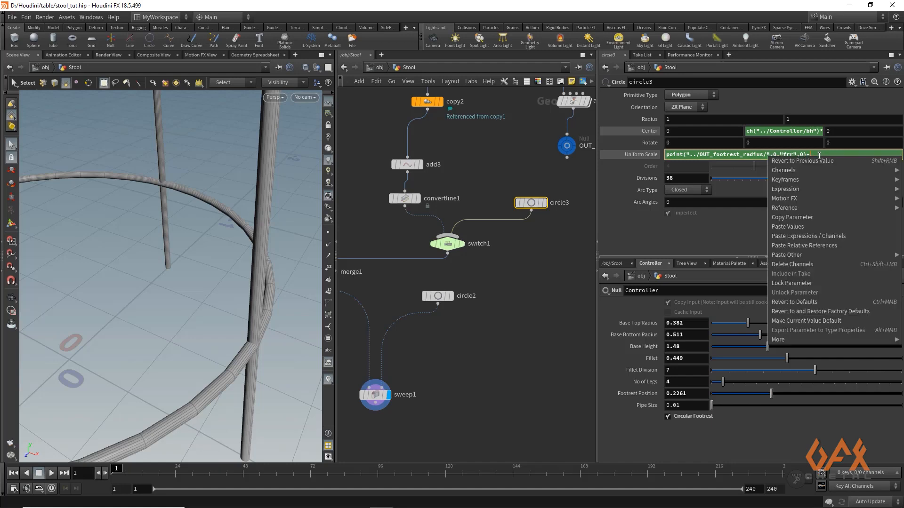
click(826, 244)
text(/Controller/pipesize")/)
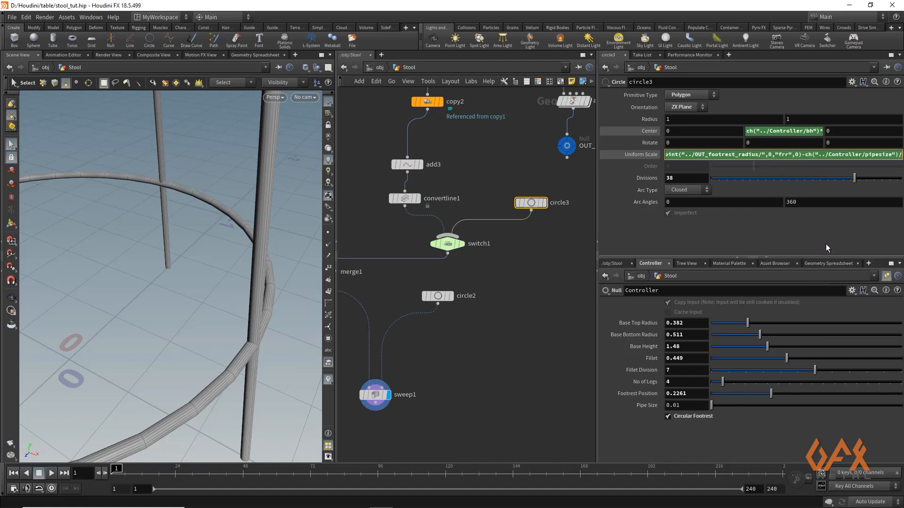
text(2)
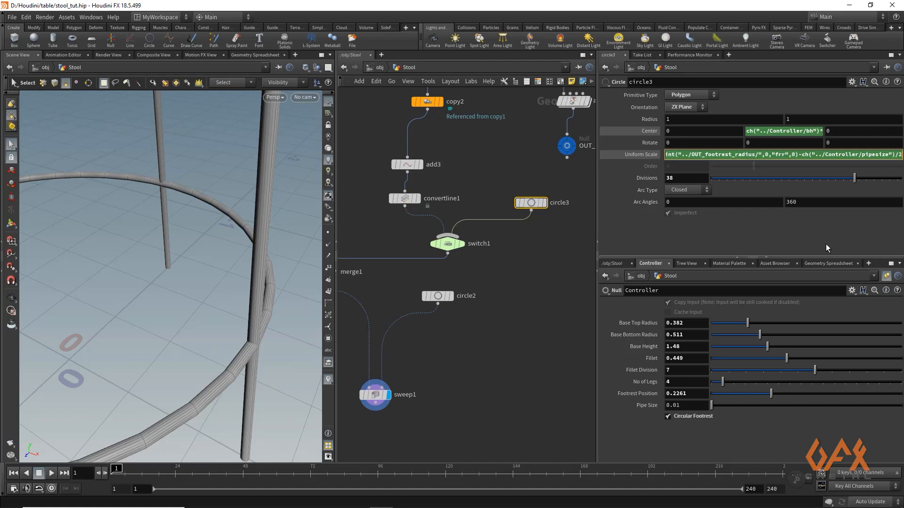
click(562, 280)
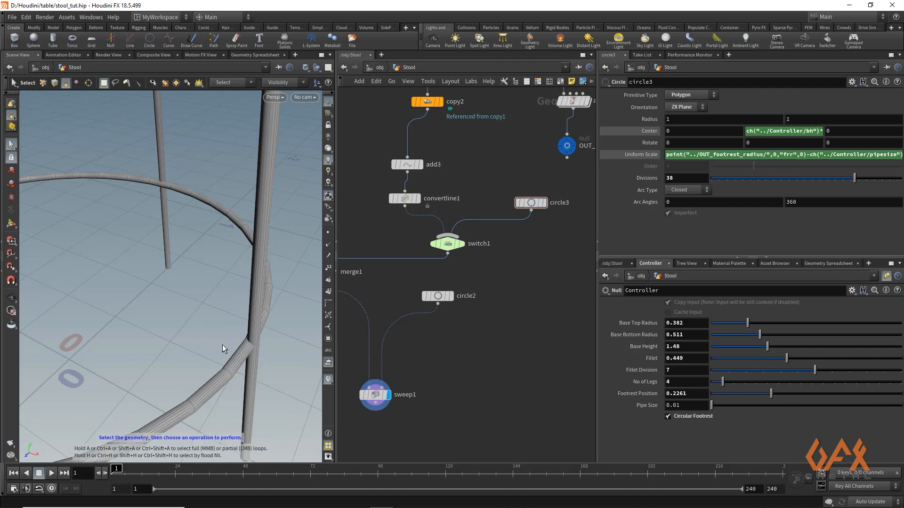
Change the pipe size term in circle3's Uniform Scale from division to multiplication by 2 and inspect the leg joint.
click(896, 155)
text(/2)
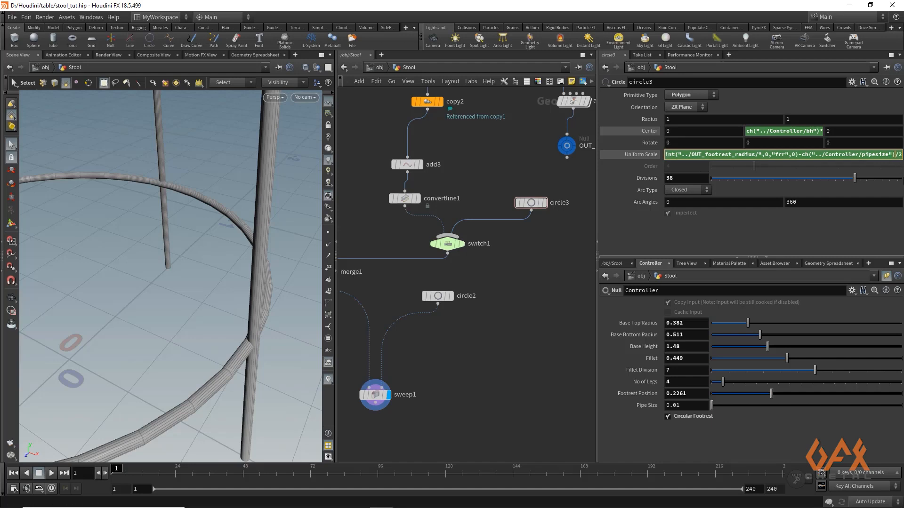
text(*)
key(Return)
alt+drag(173, 337, 196, 341)
alt+right_drag(240, 308, 195, 338)
alt+drag(196, 339, 188, 335)
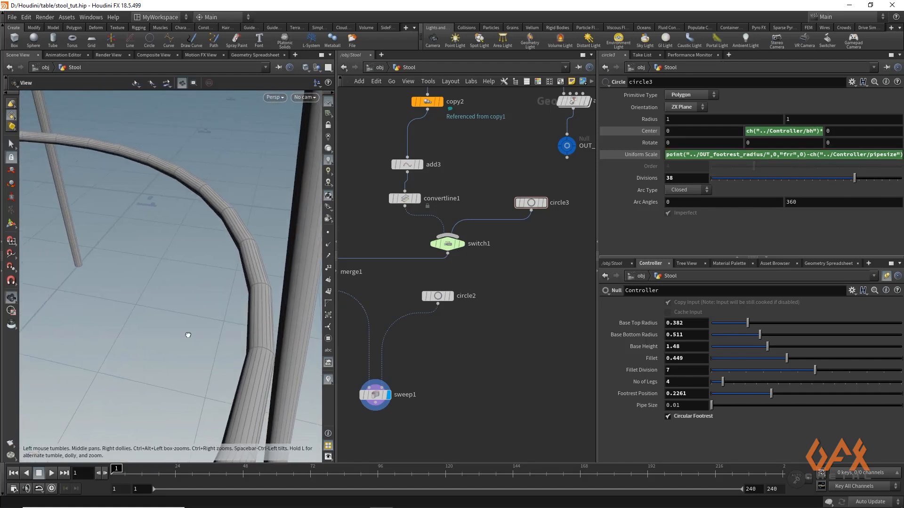
drag(226, 357, 182, 323)
key(s)
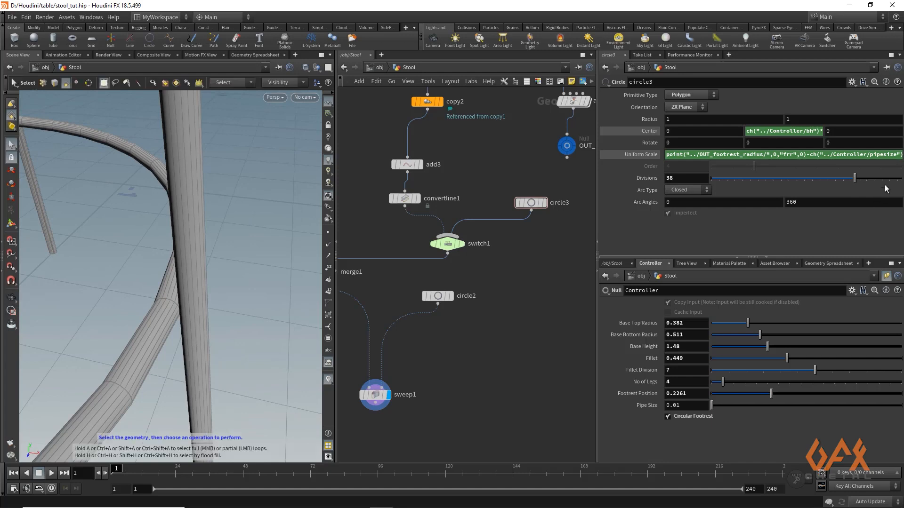
Set the pipe size multiplier in circle3's Uniform Scale expression to 1.75 and check the footrest against the legs.
click(890, 155)
text(*2)
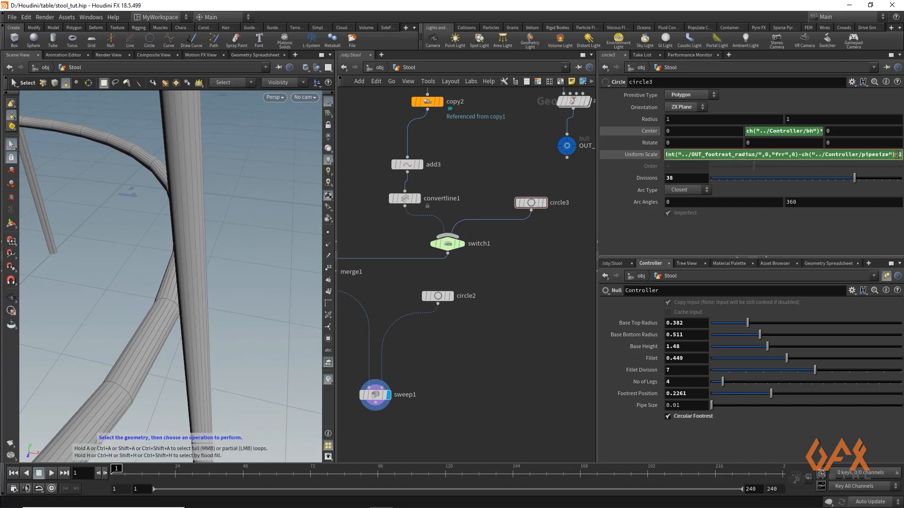
text(.75)
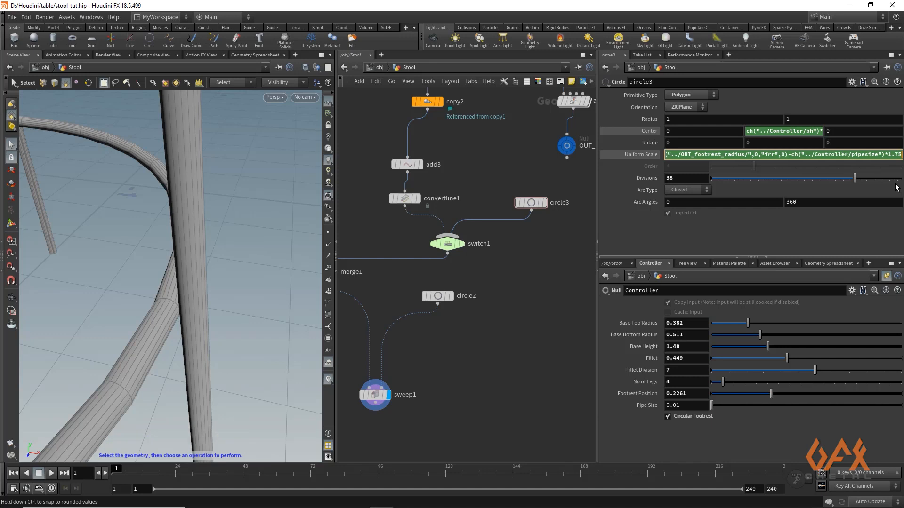
key(Return)
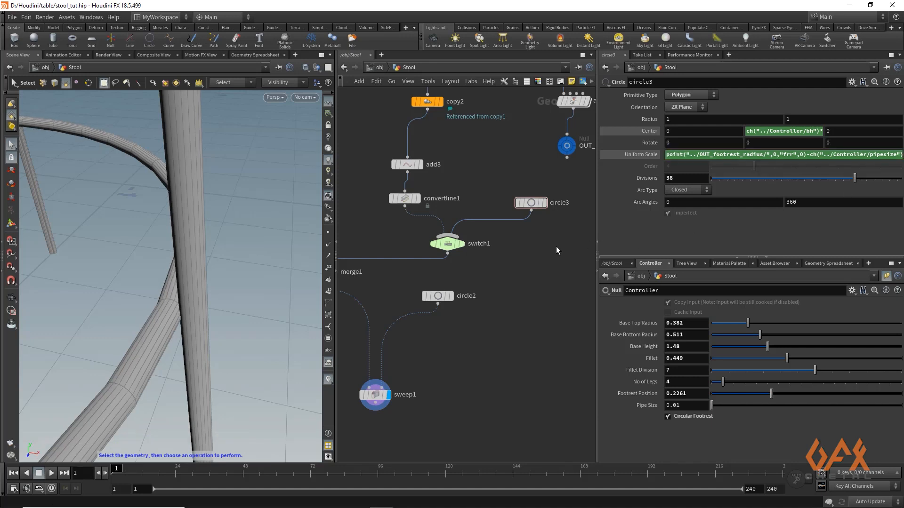
key(Escape)
drag(244, 284, 226, 313)
right_drag(240, 313, 65, 315)
middle_drag(112, 322, 173, 354)
alt+drag(173, 354, 121, 329)
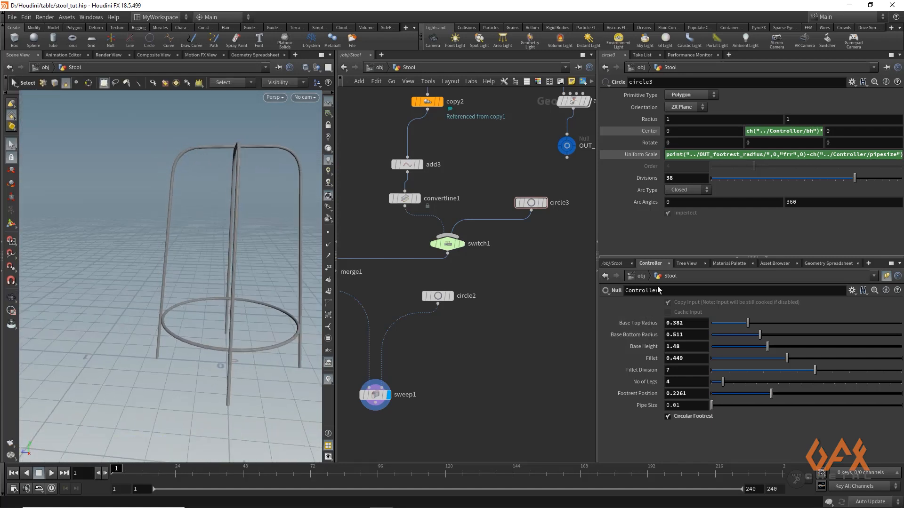
Test the stool with Base Bottom Radius at 0.62 and Pipe Size at 0.0189, toggling Circular Footrest and leaving it enabled.
drag(760, 336, 771, 336)
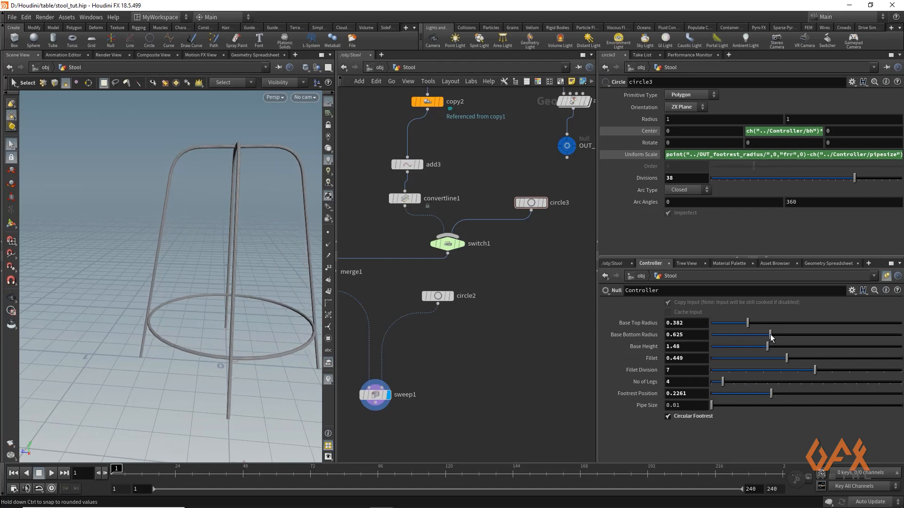
click(668, 417)
click(668, 416)
click(669, 417)
click(669, 416)
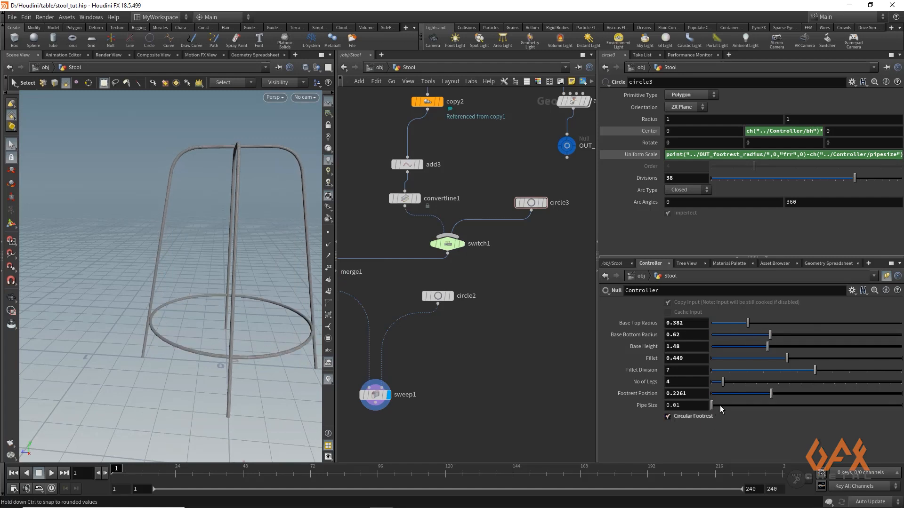
drag(713, 406, 730, 406)
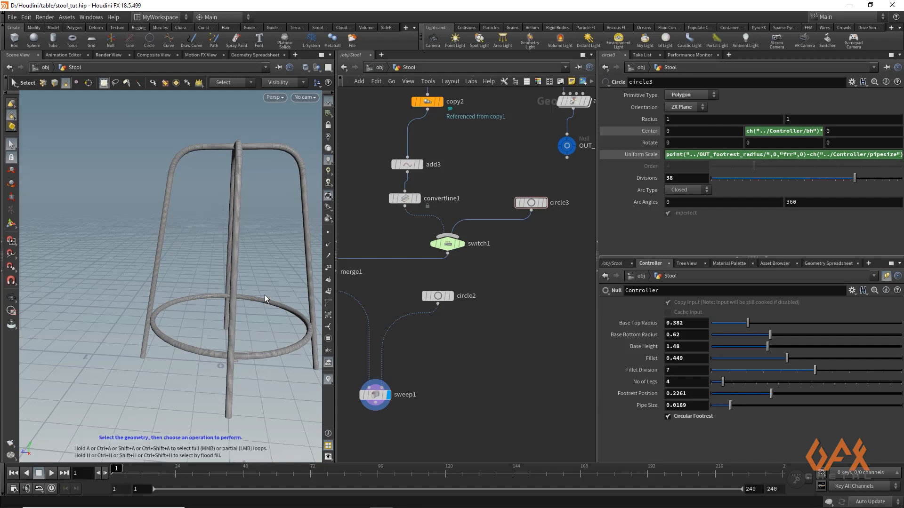
Add a Tube node in the empty network area beside the leg and footrest chain.
middle_drag(444, 340, 543, 360)
scroll(385, 236, down, 3)
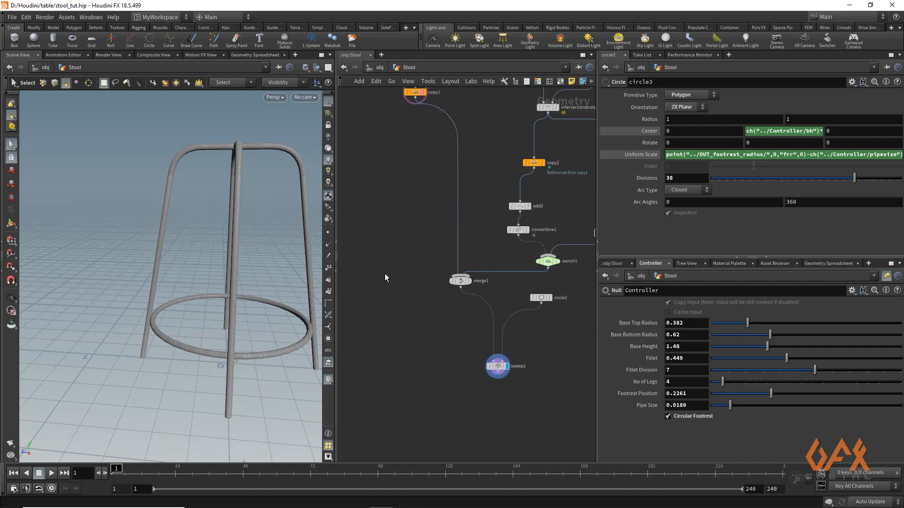
middle_drag(386, 201, 468, 258)
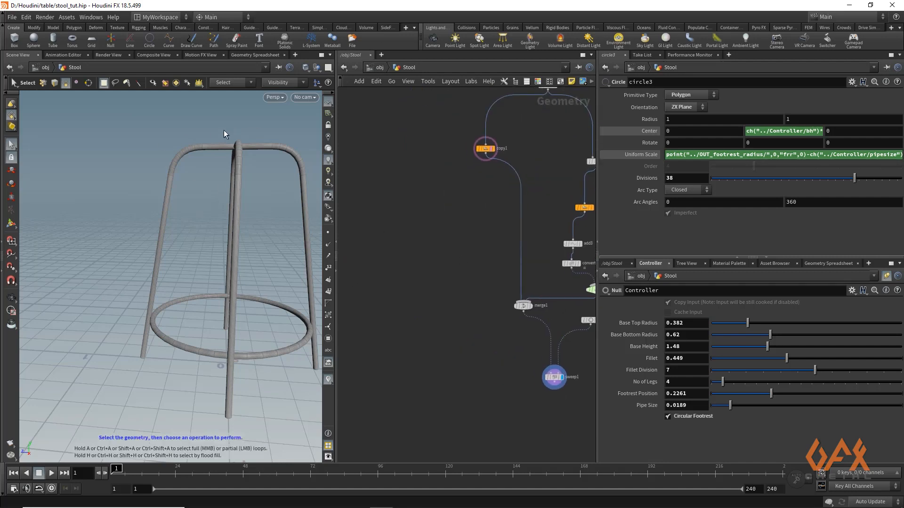
scroll(221, 141, down, 5)
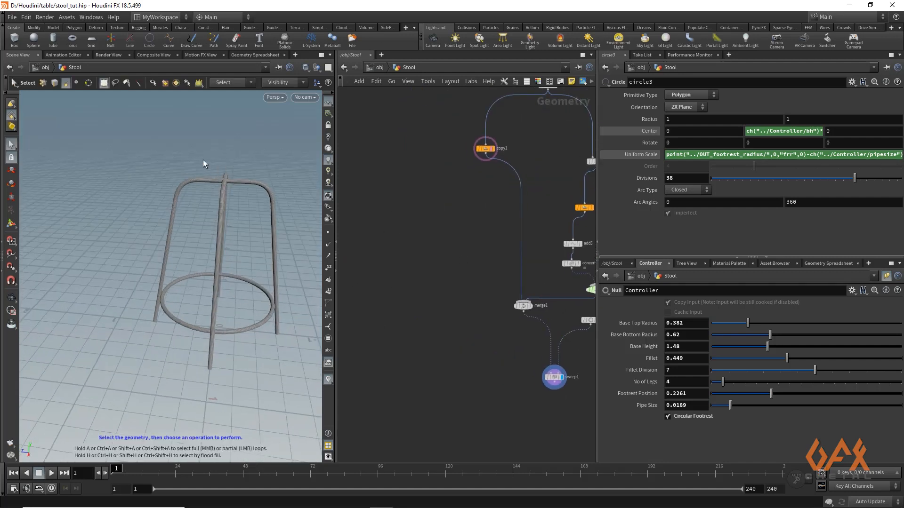
middle_drag(394, 215, 401, 216)
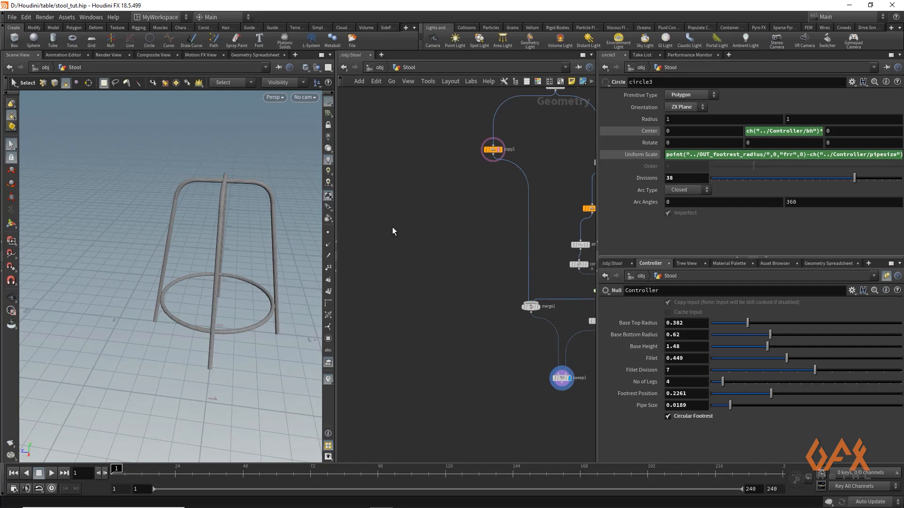
key(Tab)
text(tuv)
key(BackSpace)
text(be)
key(Return)
click(391, 226)
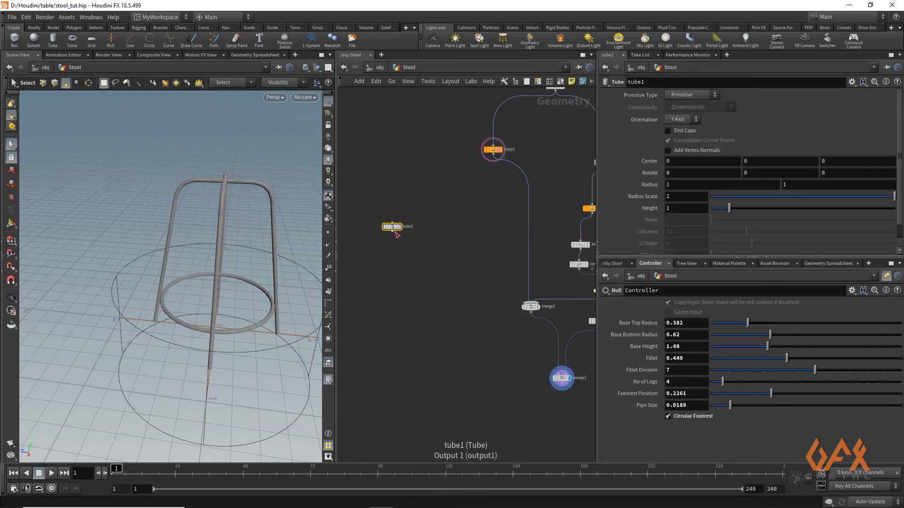
Make tube1 a Polygon primitive with 50 columns.
click(682, 95)
click(687, 114)
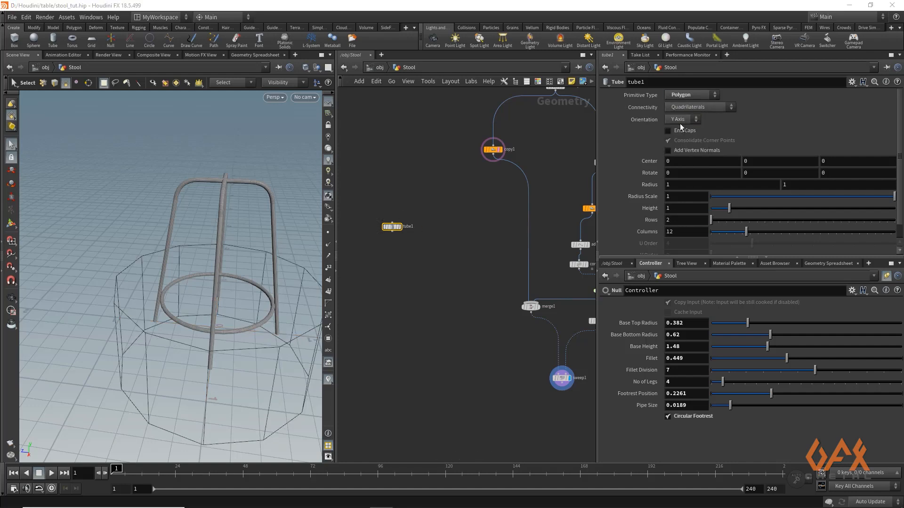
drag(747, 234, 902, 236)
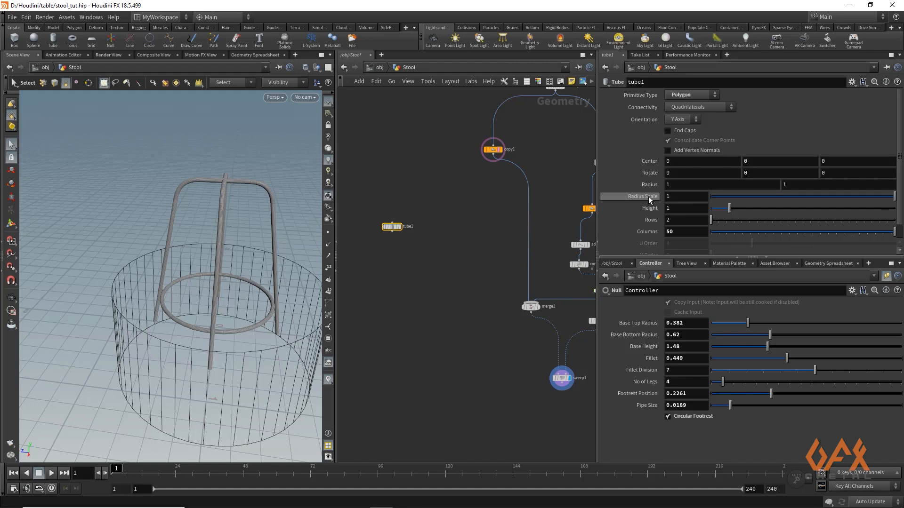
Link tube1's Radius Scale to the Controller's Base Top Radius with a relative reference.
right_click(642, 324)
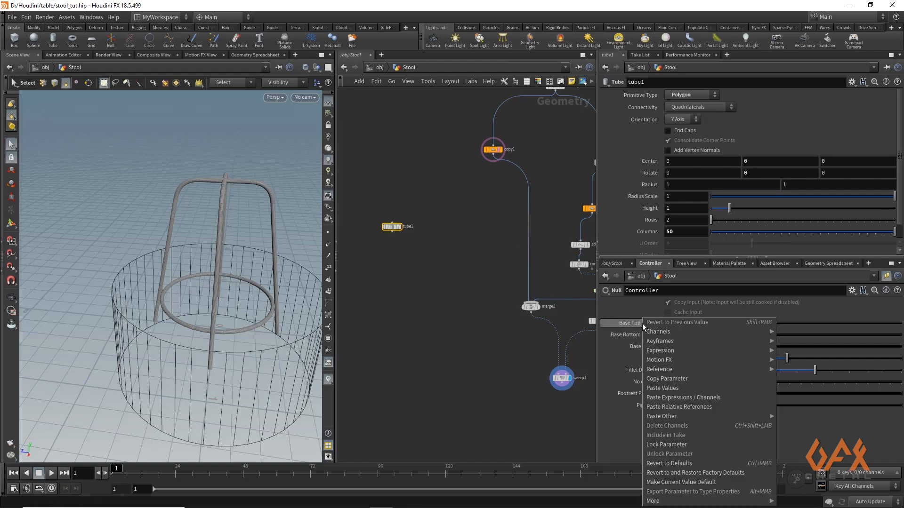
click(663, 369)
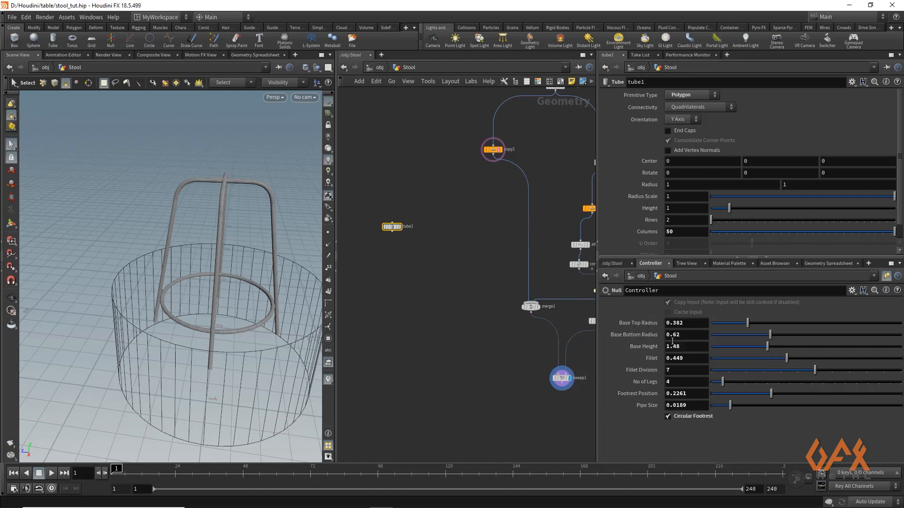
right_click(677, 196)
click(698, 285)
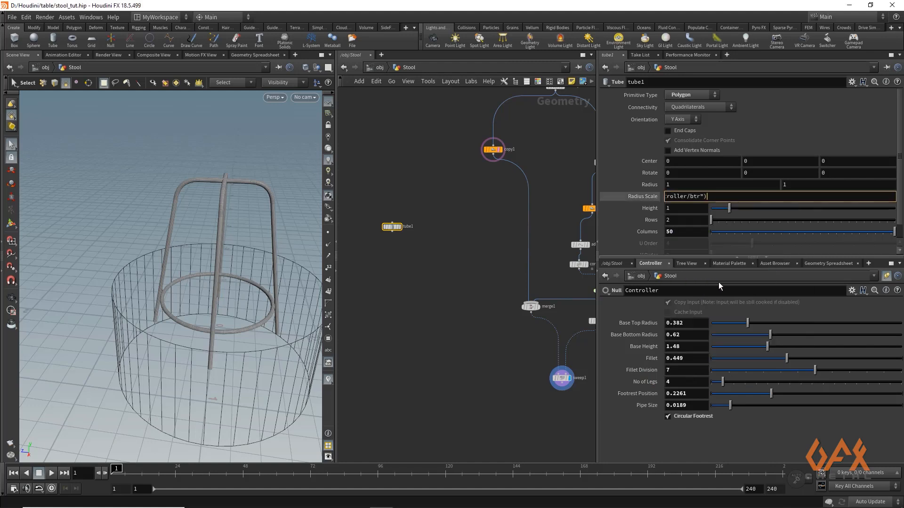
click(441, 247)
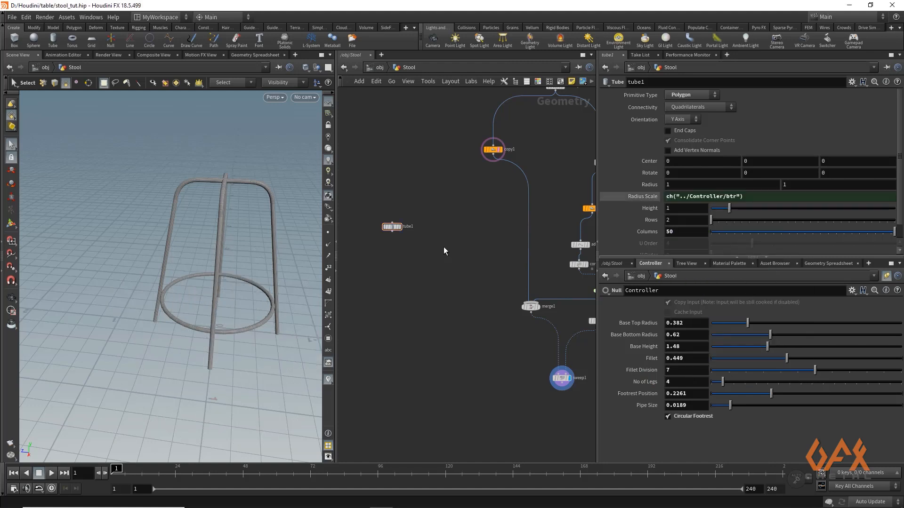
Display tube1 in the viewport with sweep1's stool frame templated behind it.
click(388, 228)
drag(249, 274, 187, 278)
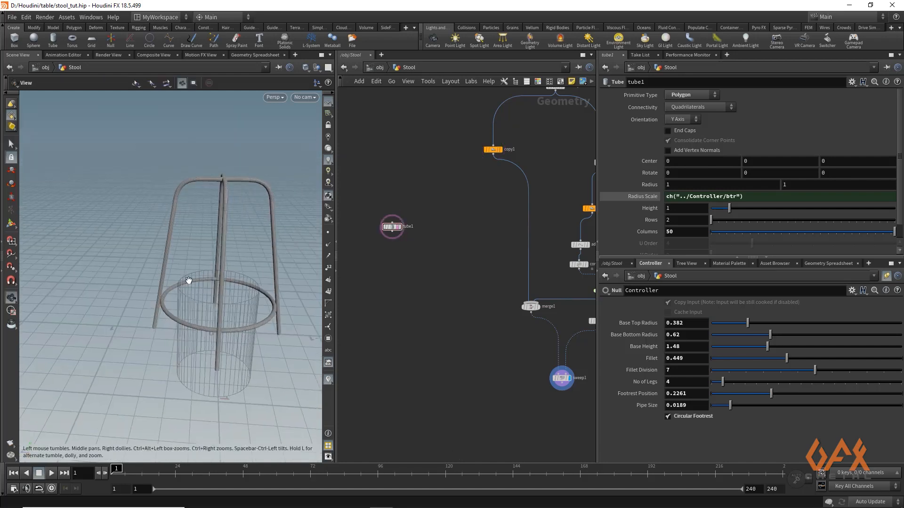
click(567, 379)
click(399, 229)
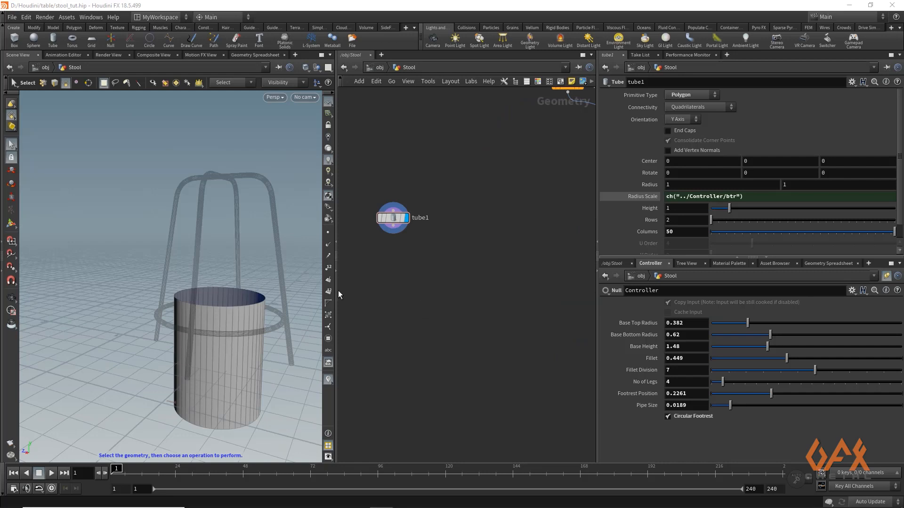
Add a float parameter named sh with the label Seat Height to the Controller's parameter interface.
click(852, 291)
click(783, 301)
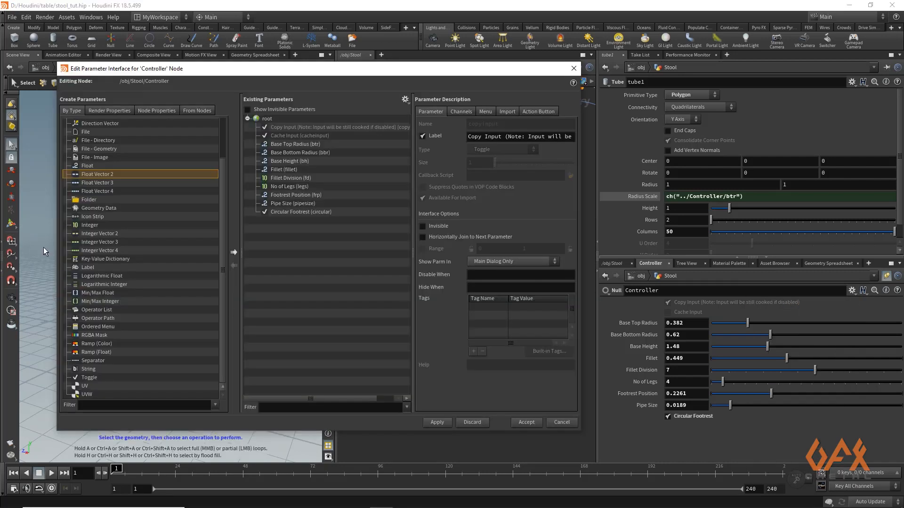
click(88, 166)
click(233, 253)
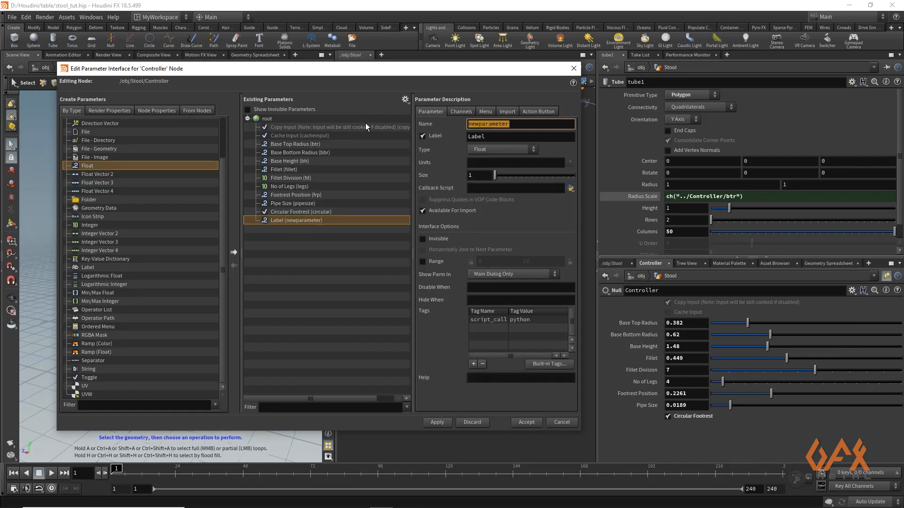
text(sh)
key(Tab)
text(Sea)
text(Height)
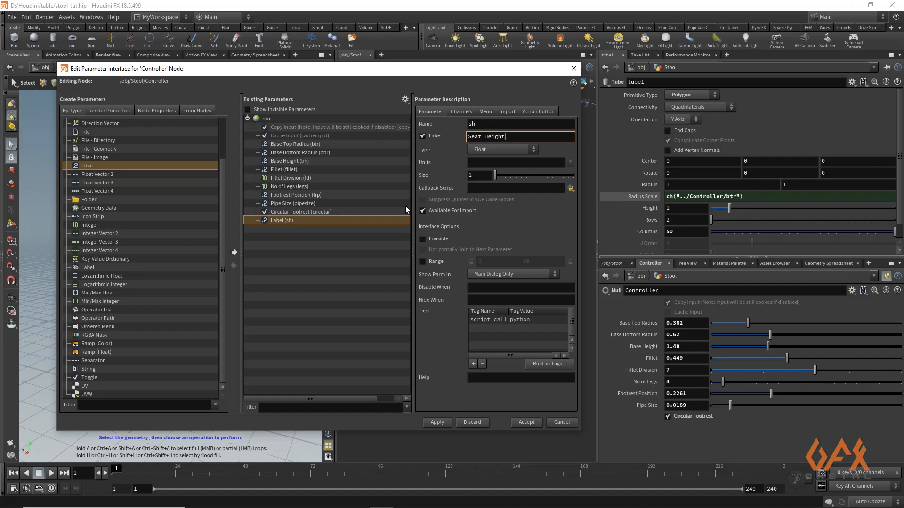
Give the Seat Height parameter a range of 0.1 to 0.5 and accept the Controller's interface changes.
click(422, 262)
click(488, 263)
text(.1)
double_click(538, 261)
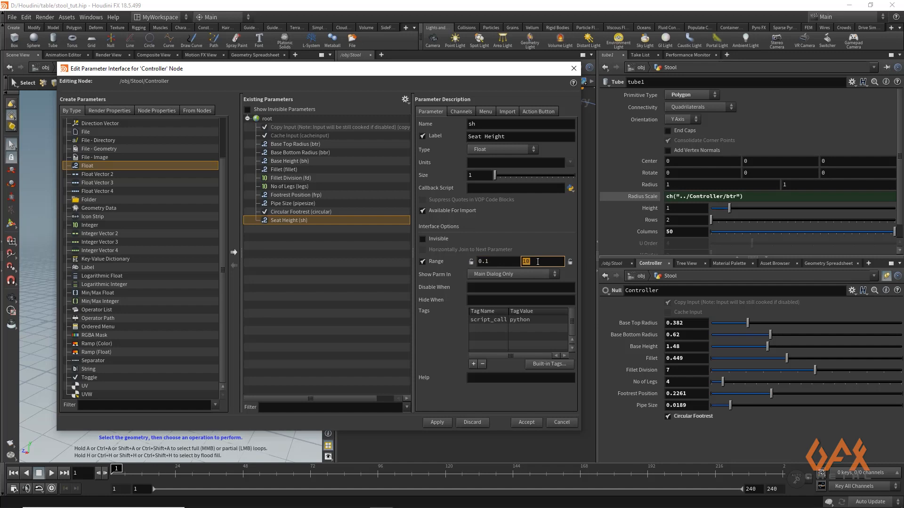
text(.5)
key(Return)
click(436, 422)
click(525, 421)
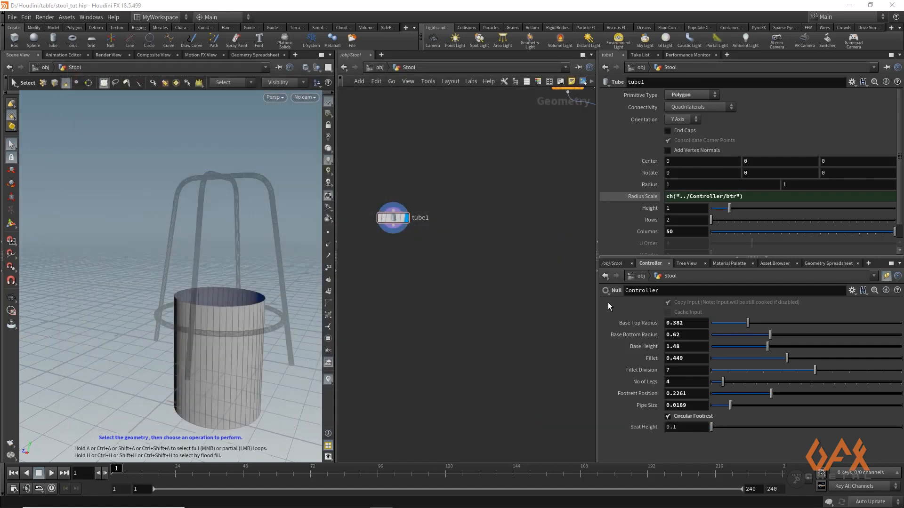
Link tube1's Height to the Controller's Seat Height with a relative reference.
right_click(647, 428)
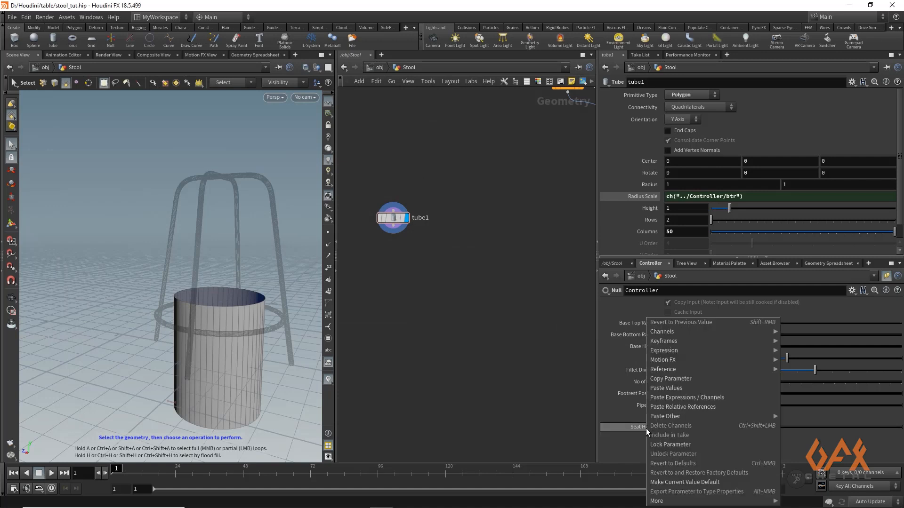
click(666, 379)
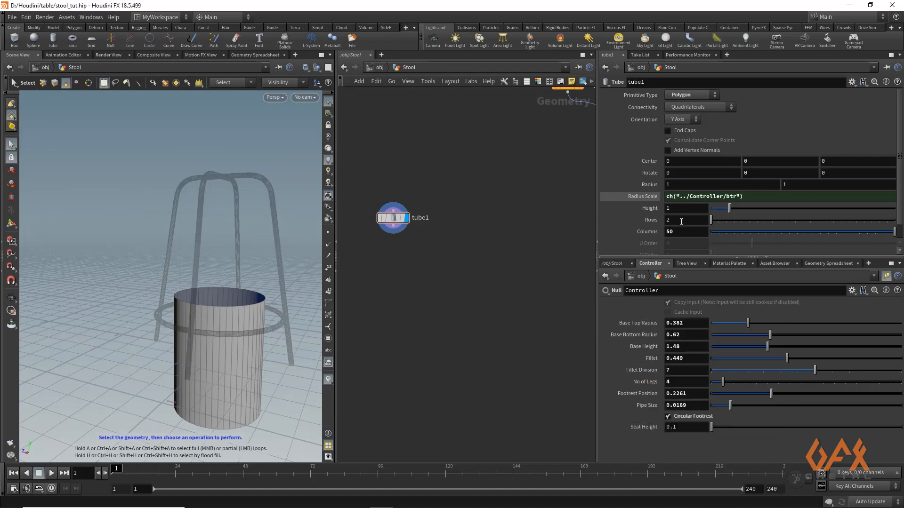
right_click(668, 208)
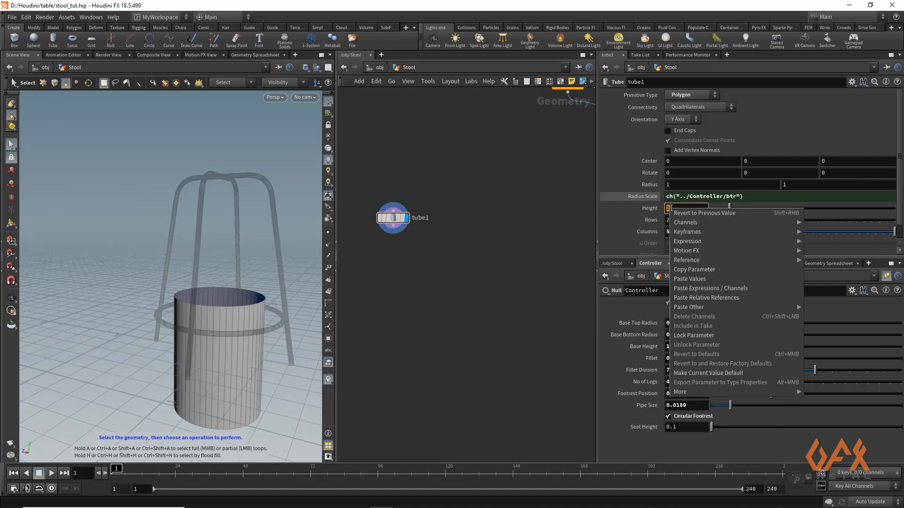
click(700, 297)
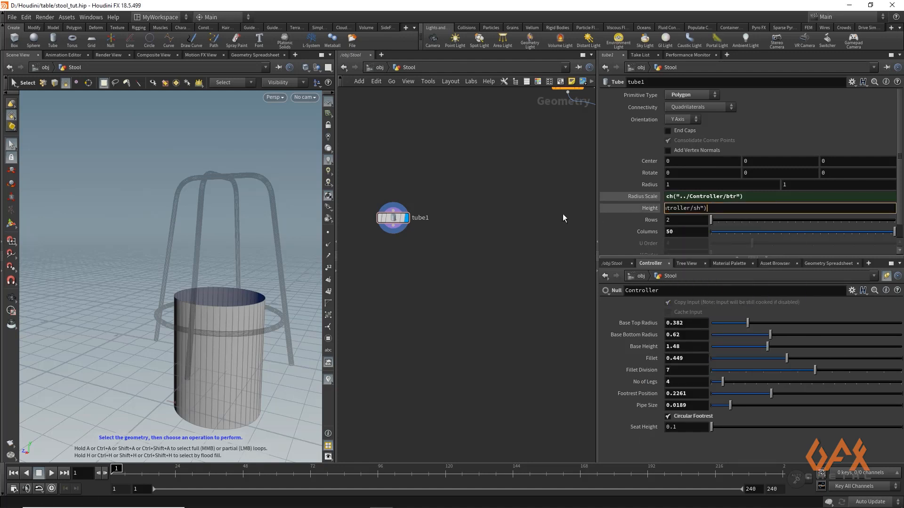
key(Return)
Close the seat cylinder by enabling End Caps on tube1.
click(390, 218)
click(668, 130)
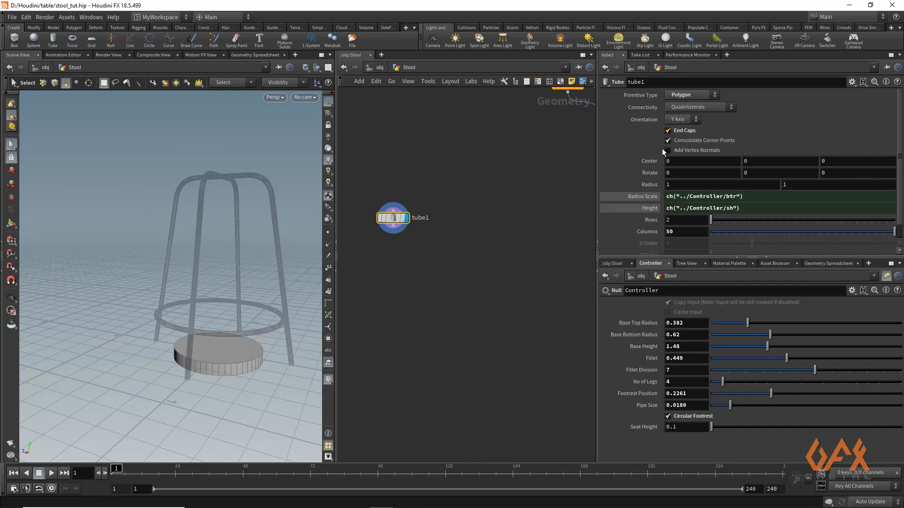
alt+right_drag(221, 361, 296, 343)
alt+drag(186, 391, 171, 359)
key(s)
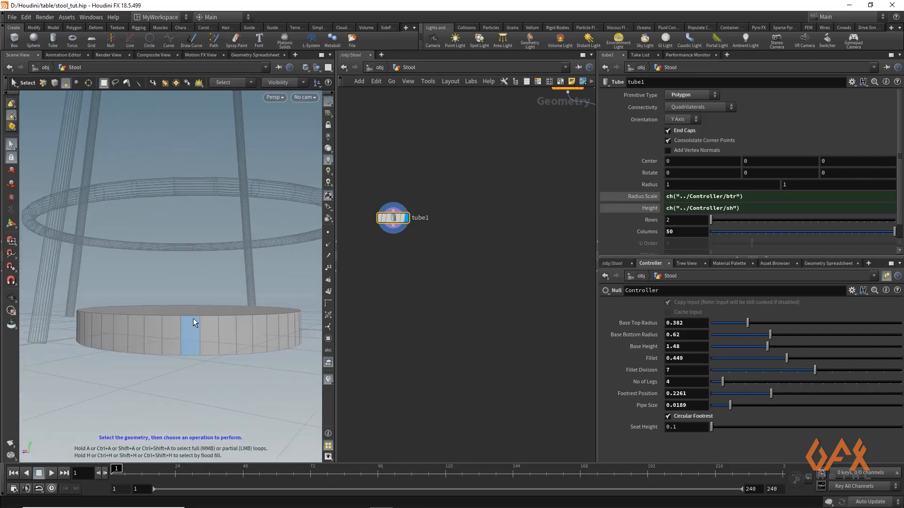
Add a PolyBevel node after tube1 and display it in the viewport.
click(393, 243)
click(388, 274)
text(poly)
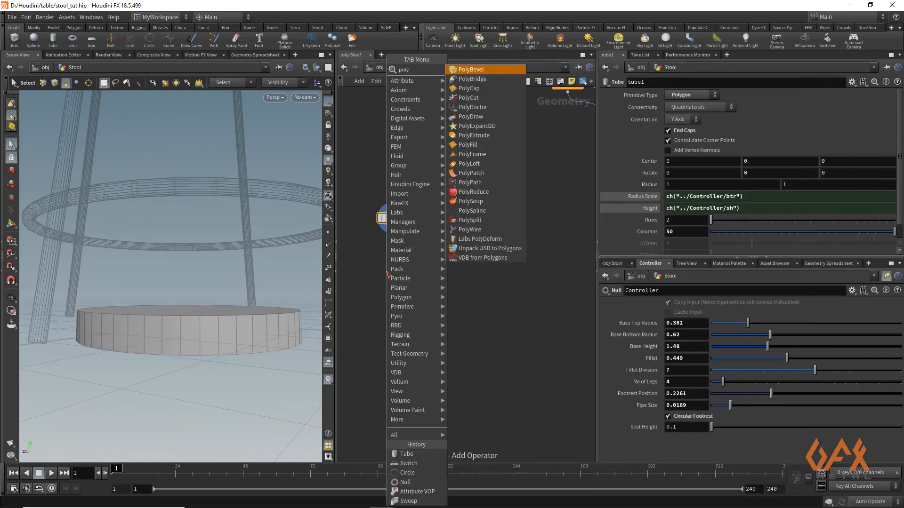
key(Return)
click(386, 272)
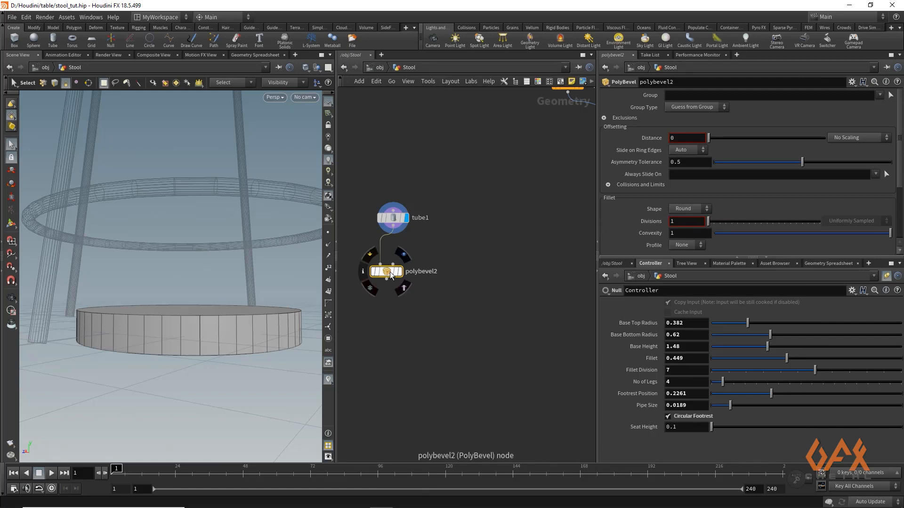
click(400, 271)
Set the seat's PolyBevel Distance to 0.012.
drag(232, 252, 202, 276)
drag(708, 139, 709, 141)
key(Escape)
drag(196, 347, 177, 359)
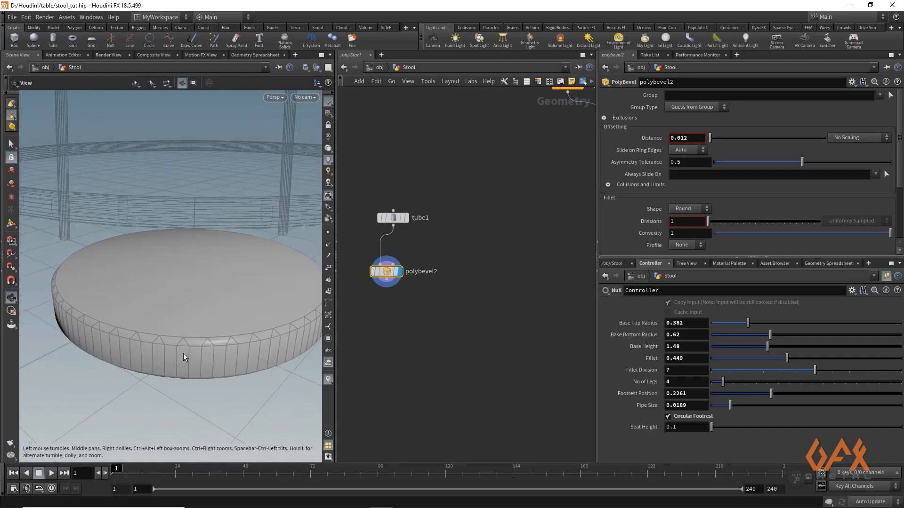
key(s)
Make polybevel2 ignore flat edges, with a Maximum Normal Angle of 45.
click(604, 117)
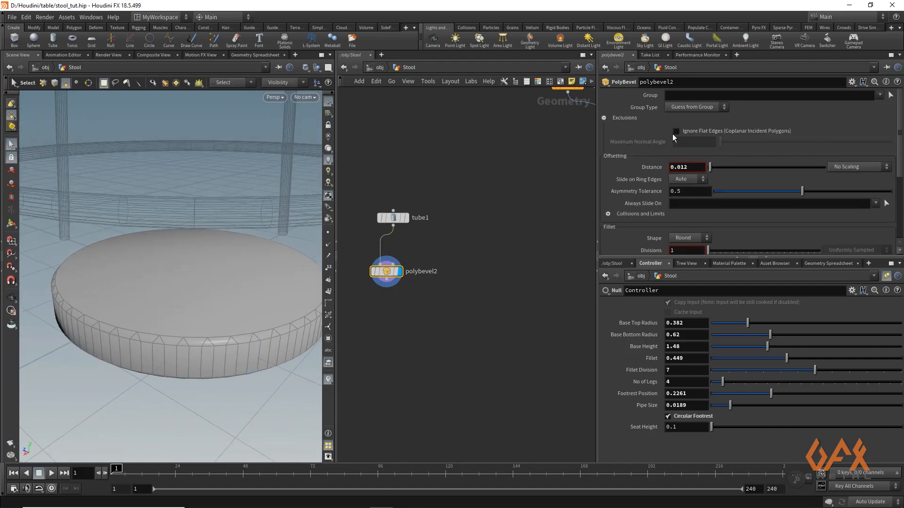
click(678, 131)
double_click(685, 143)
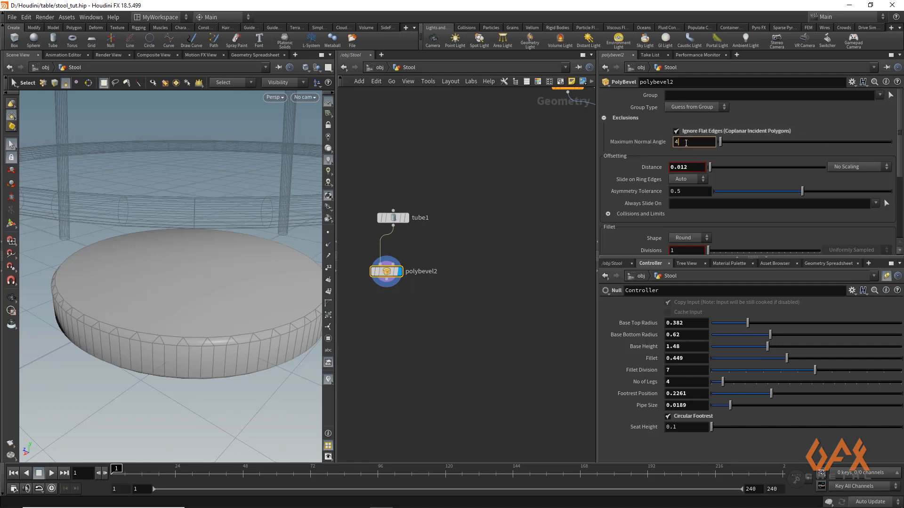
key(Return)
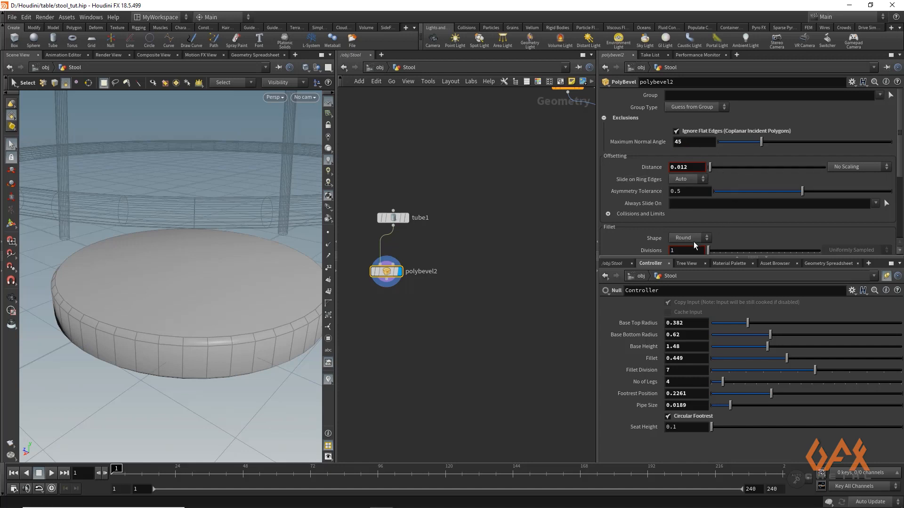
Set polybevel2's fillet Divisions to 4 for a rounder seat edge.
double_click(687, 250)
key(Return)
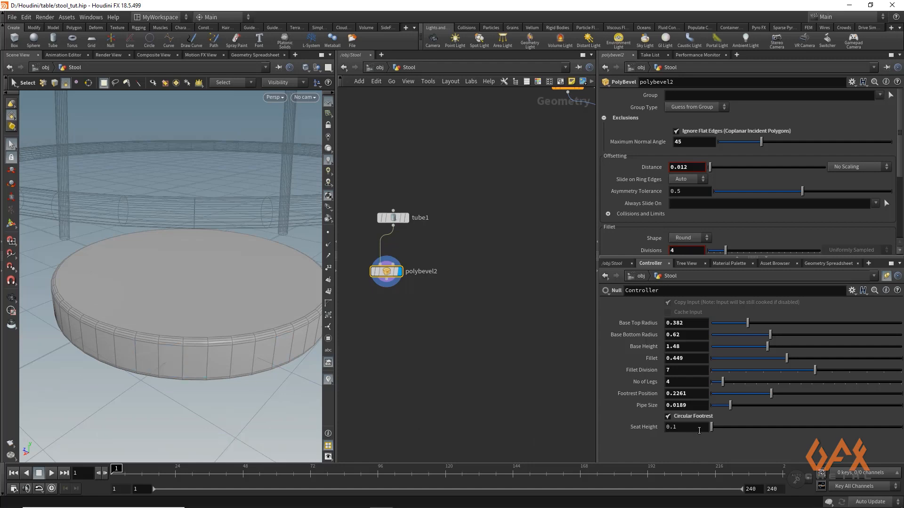
key(Escape)
mouse_move(173, 355)
mouse_down()
mouse_move(185, 337)
mouse_move(172, 339)
mouse_up()
key(s)
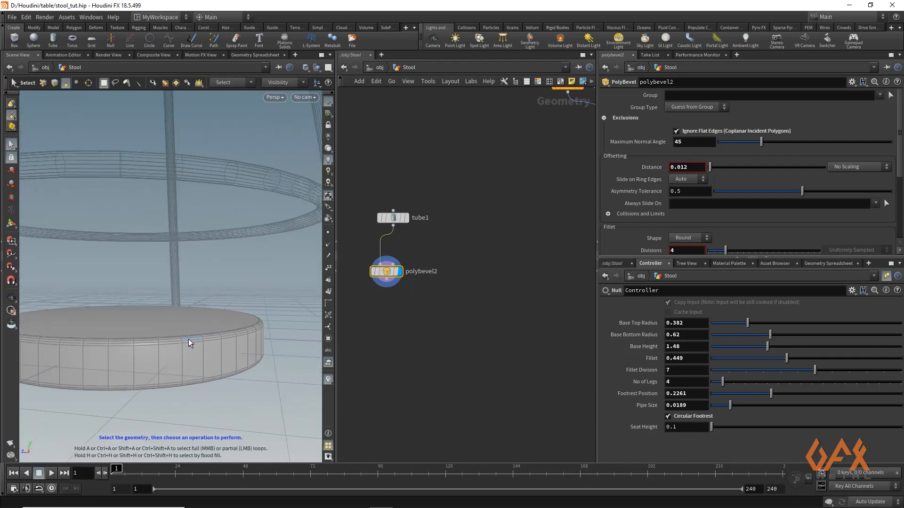
Drive polybevel2's Distance from the Controller's Seat Height divided by 10, using the expression ch("../Controller/sh")/10.
right_click(652, 427)
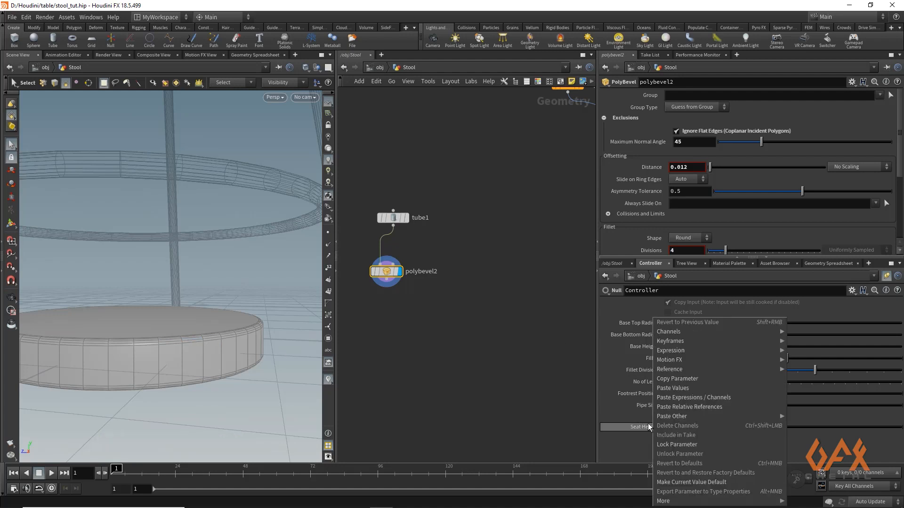
click(668, 379)
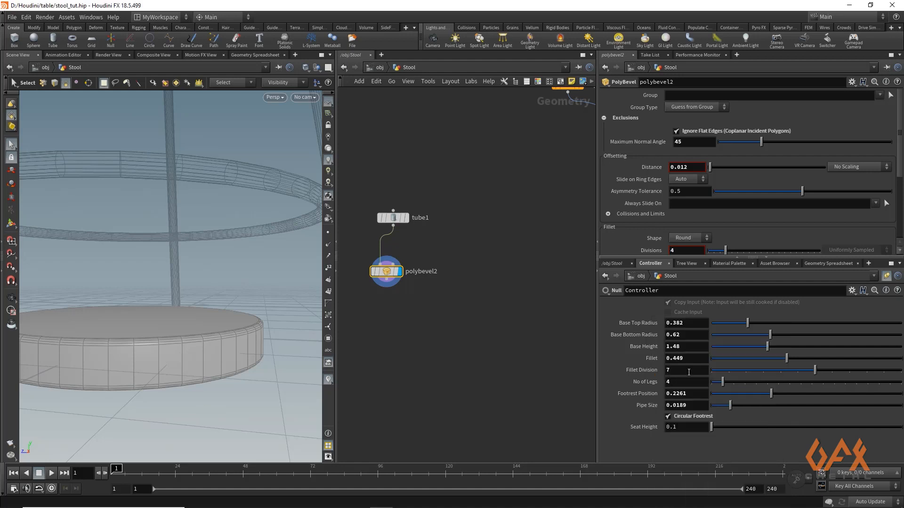
right_click(688, 167)
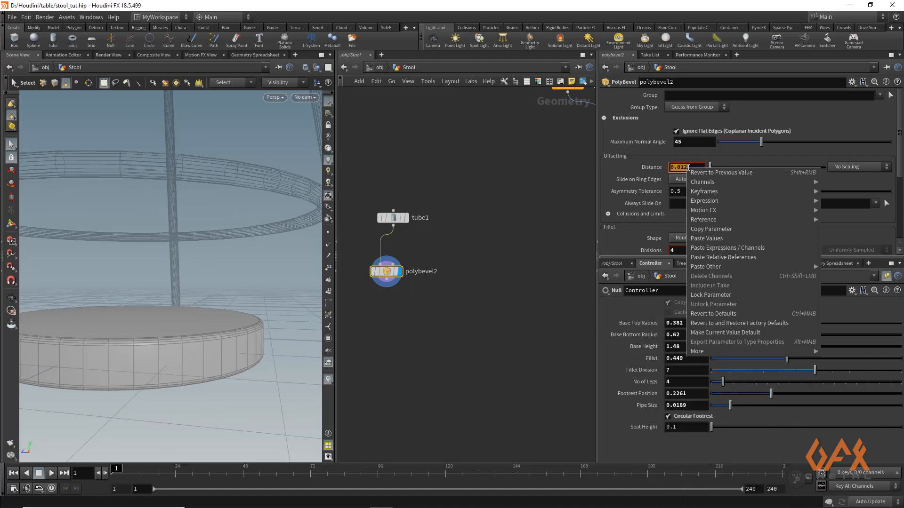
click(710, 259)
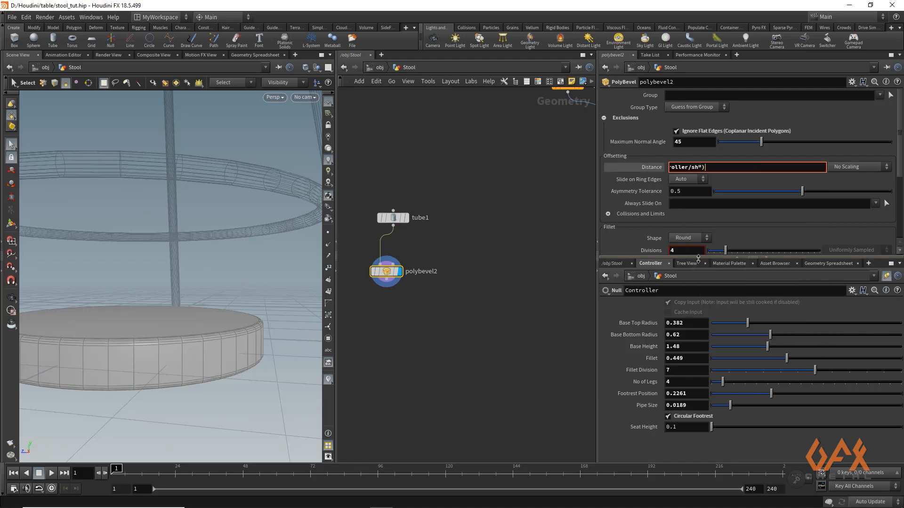
text(/Contr)
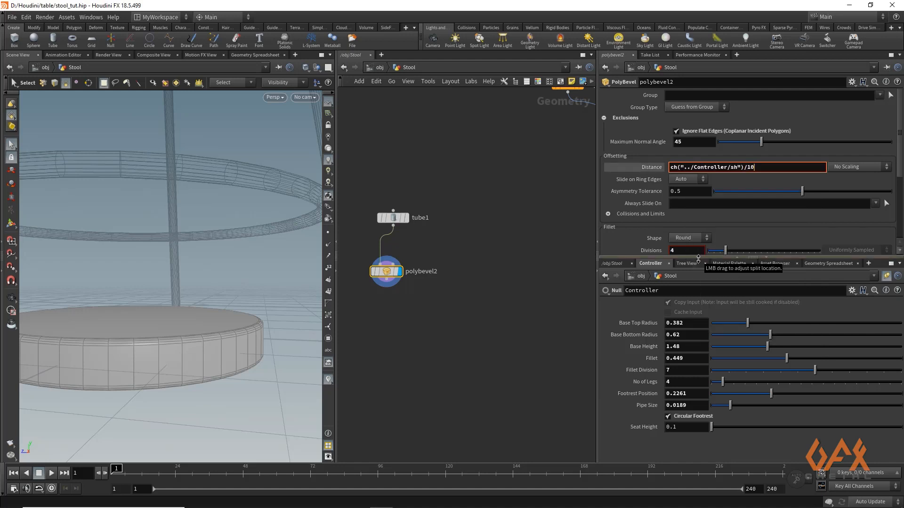
key(Return)
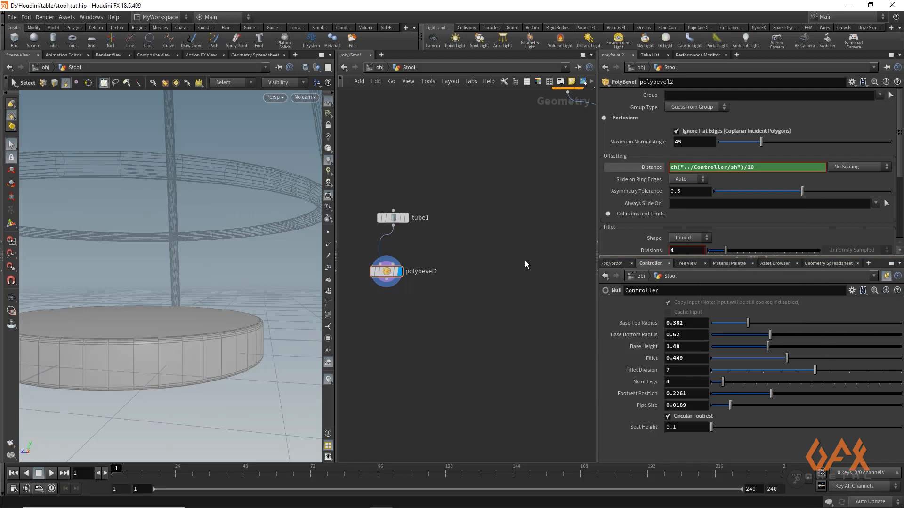
Test the Controller's Seat Height slider and examine the bevelled seat from several angles against the stool frame.
mouse_move(712, 427)
mouse_down()
mouse_move(800, 427)
mouse_move(708, 427)
mouse_up()
key(Escape)
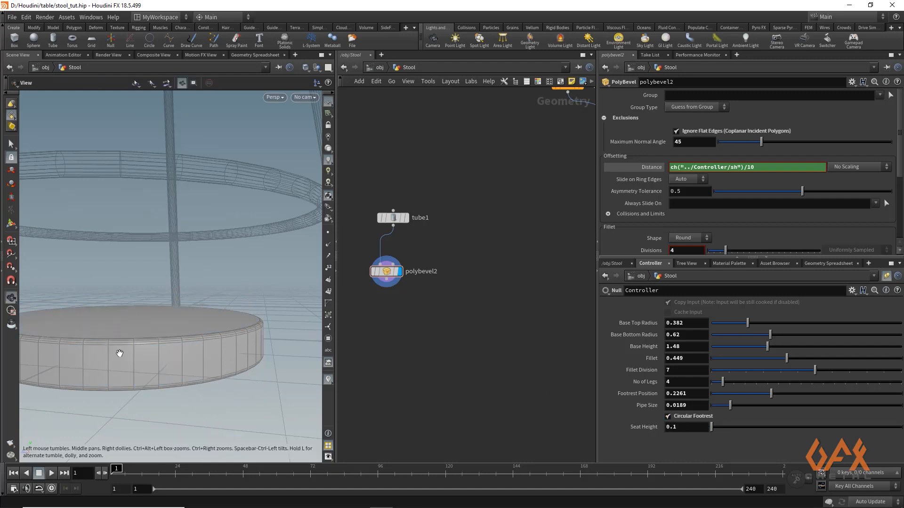
drag(140, 344, 123, 345)
right_drag(123, 345, 20, 336)
drag(98, 340, 173, 380)
right_drag(174, 379, 167, 356)
drag(167, 356, 187, 153)
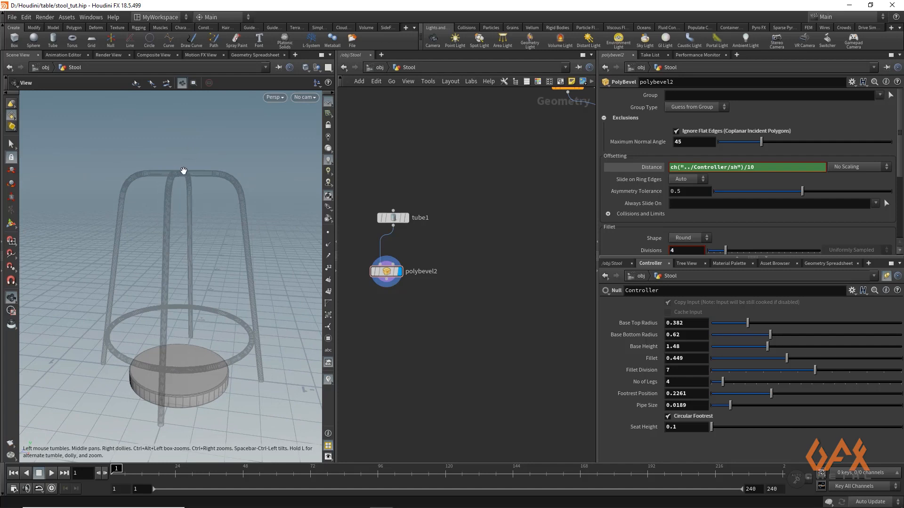
key(s)
Add a Match Size node after polybevel2 in the seat branch.
click(387, 287)
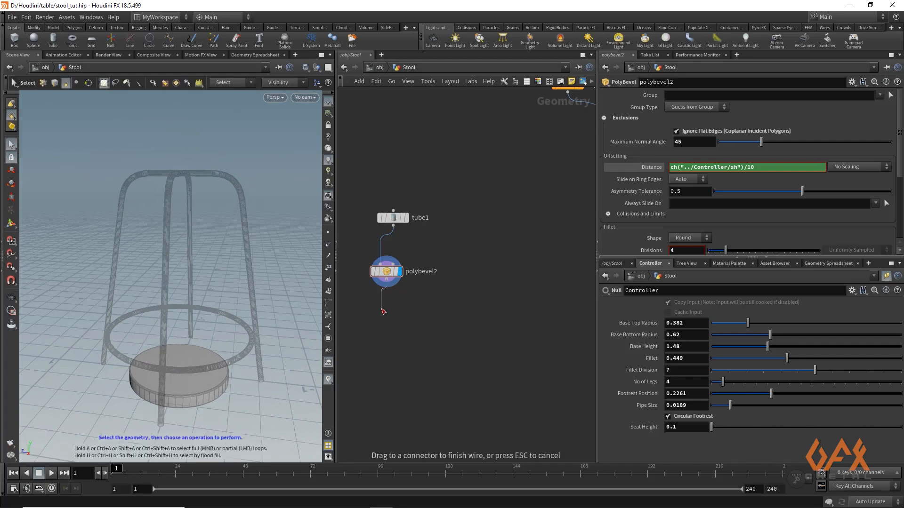
key(Tab)
text(matc)
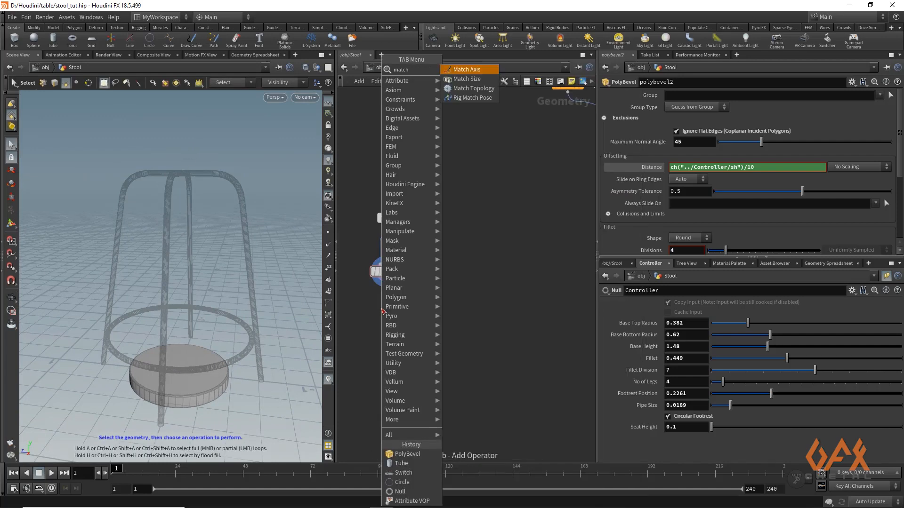
text(h)
key(Down)
key(Return)
click(383, 310)
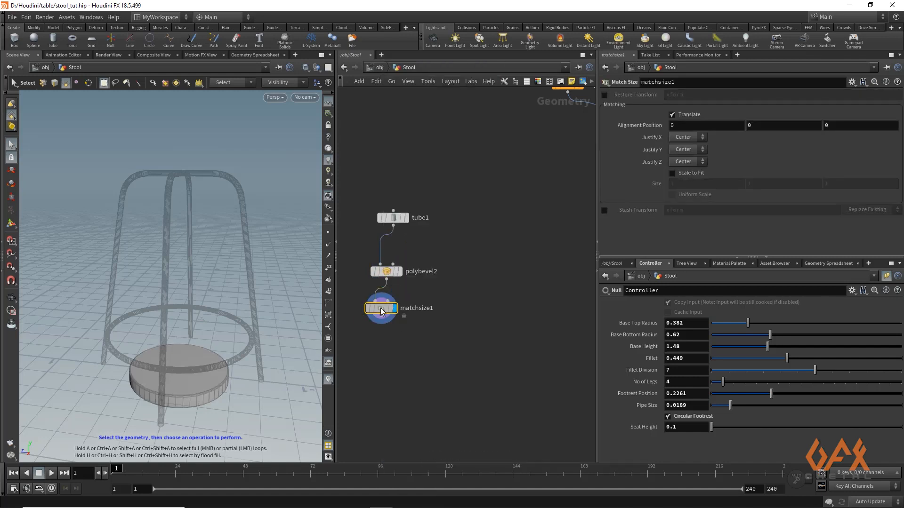
Rest the seat's underside on the ground plane by setting matchsize1's Justify Y to Min.
click(684, 149)
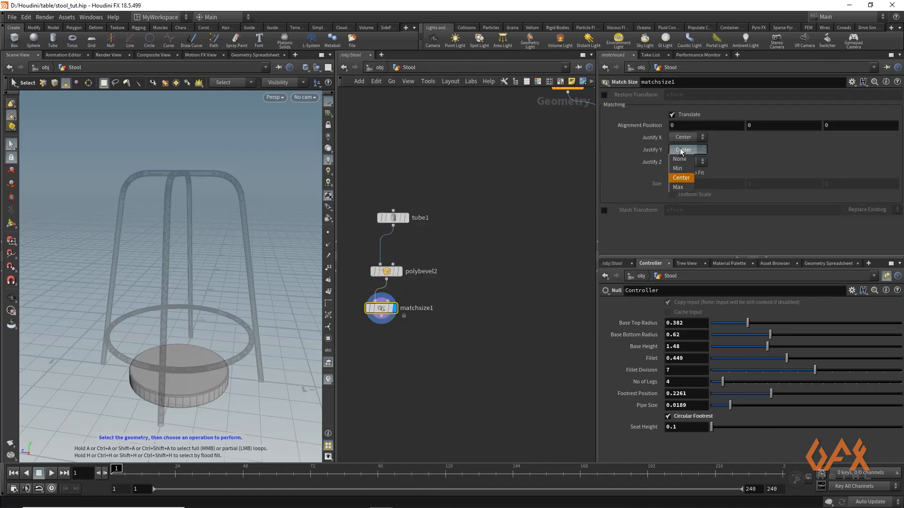
click(681, 172)
key(Escape)
drag(148, 317, 146, 317)
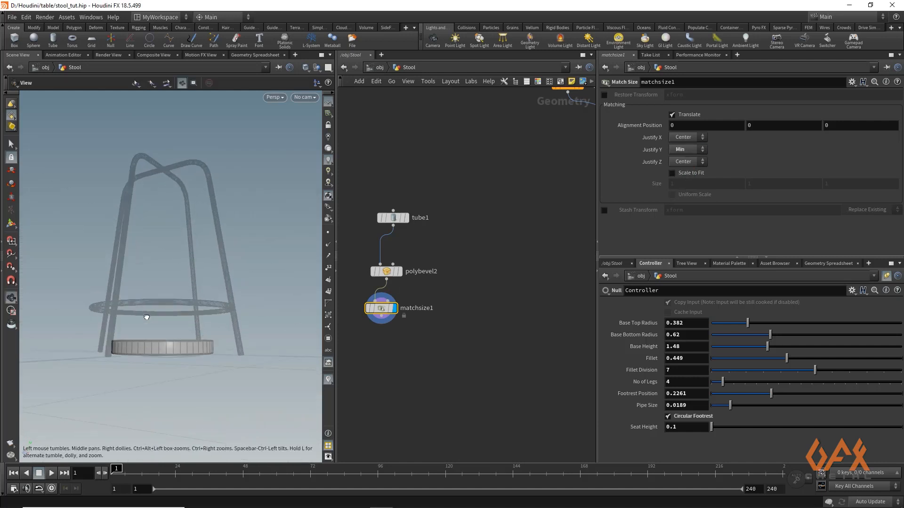
Add a Transform node after matchsize1 and display it in the viewport.
drag(380, 316, 379, 352)
key(Tab)
text(tran)
key(Return)
click(377, 349)
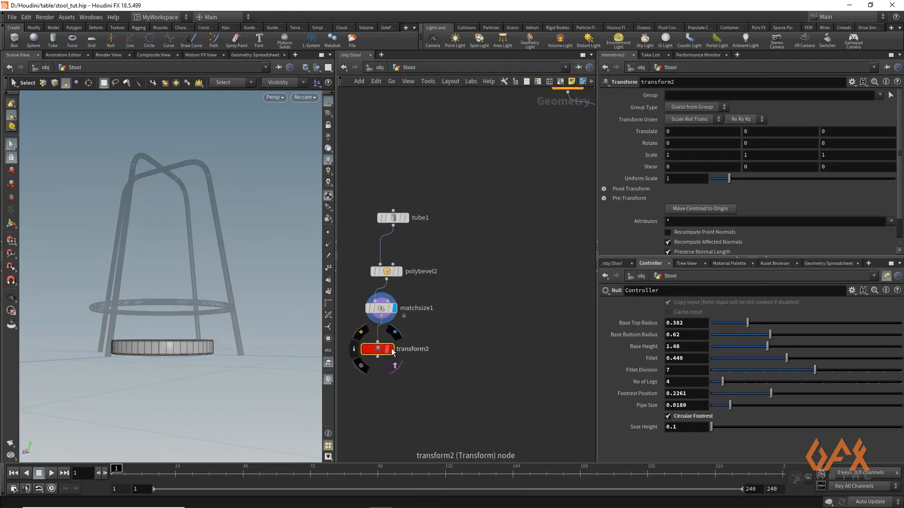
click(391, 349)
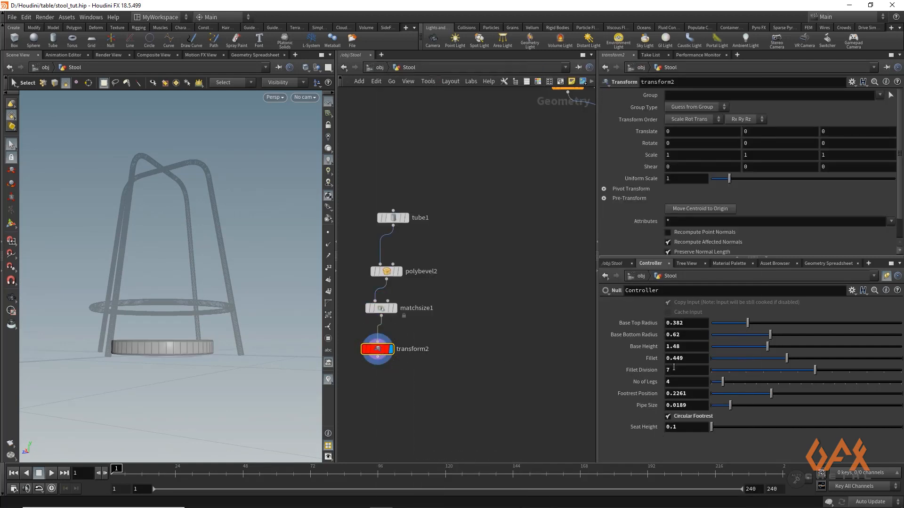
Raise the seat onto the frame by linking transform2's Translate Y to the Controller's Base Height with a relative reference.
right_click(645, 346)
click(661, 379)
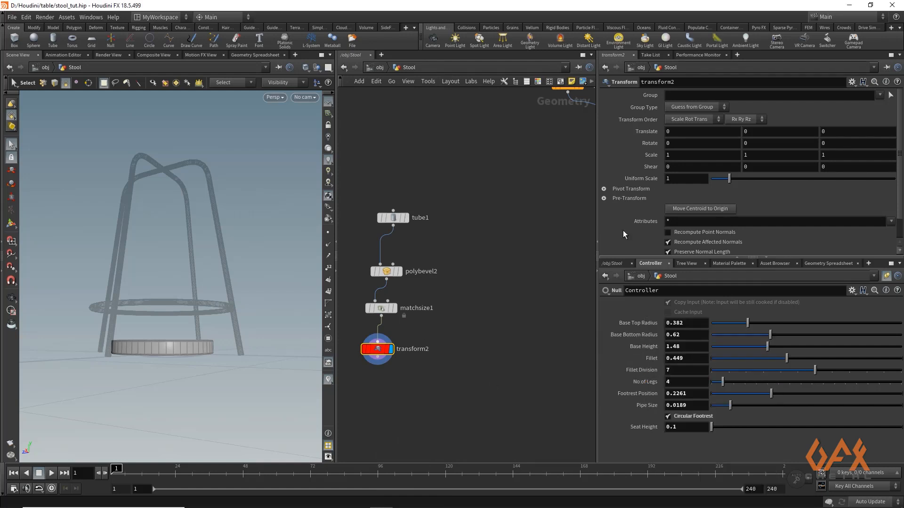
right_click(754, 135)
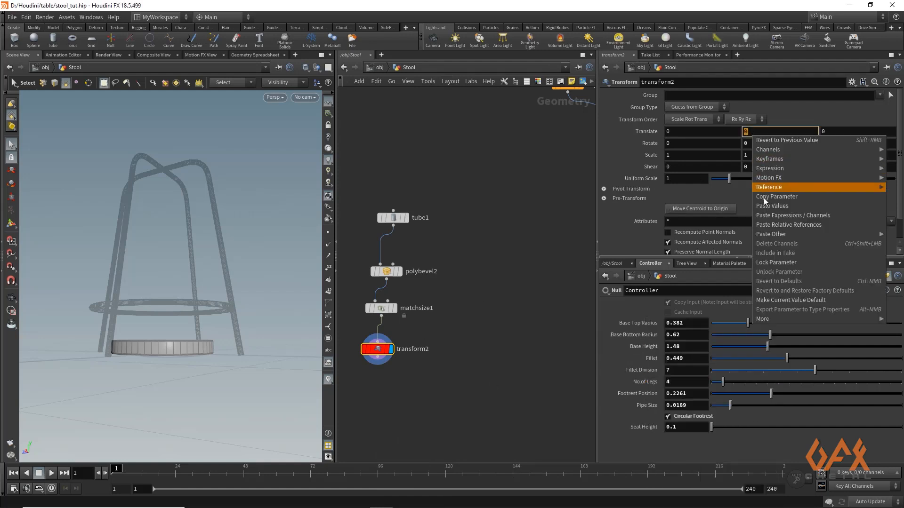
click(771, 225)
alt+drag(132, 202, 167, 159)
alt+right_drag(166, 159, 214, 190)
drag(247, 192, 254, 193)
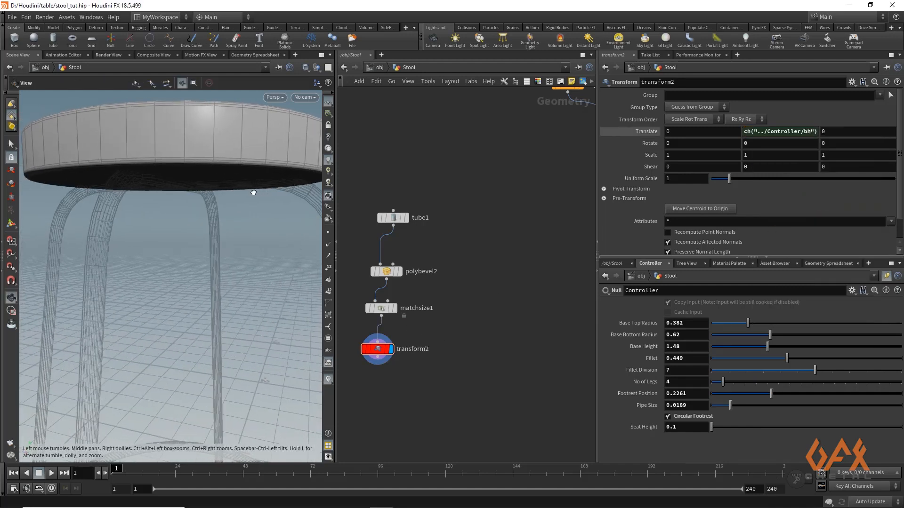
Add the Controller's Pipe Size as a relative reference to the Base Height expression in transform2's Translate Y.
right_click(646, 406)
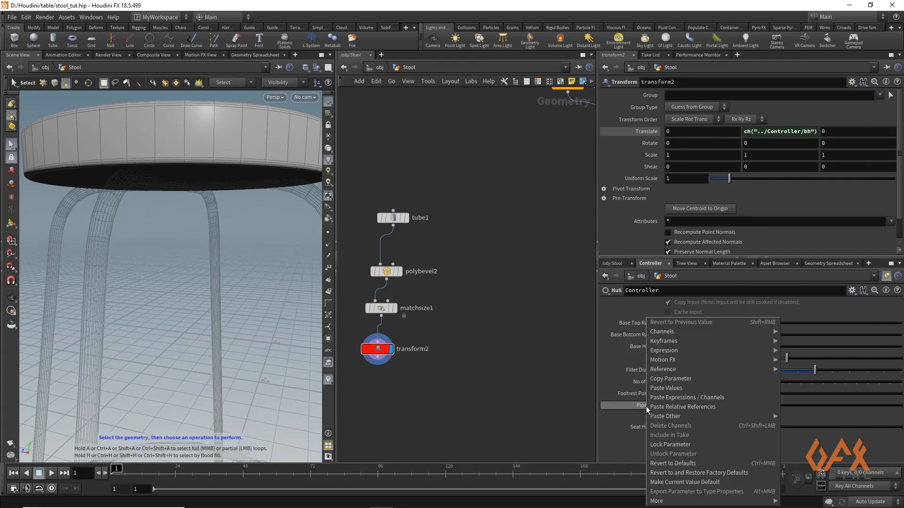
click(666, 379)
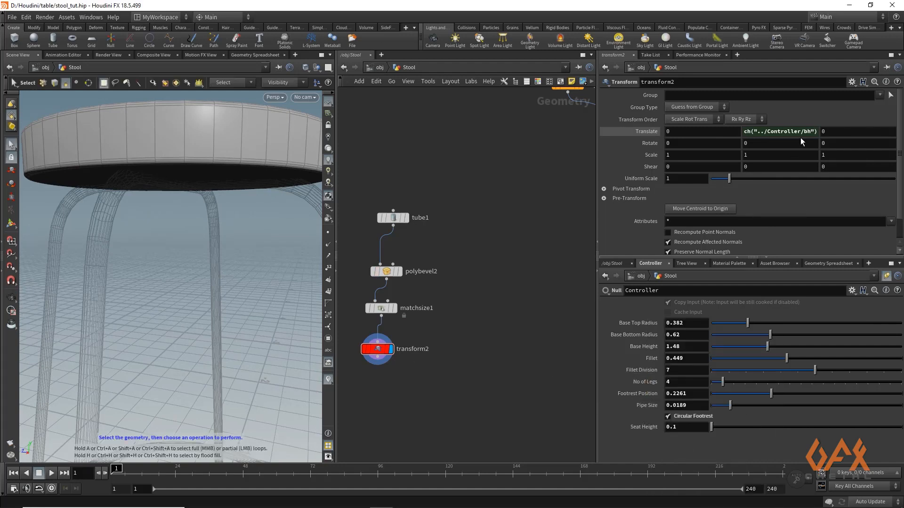
click(818, 131)
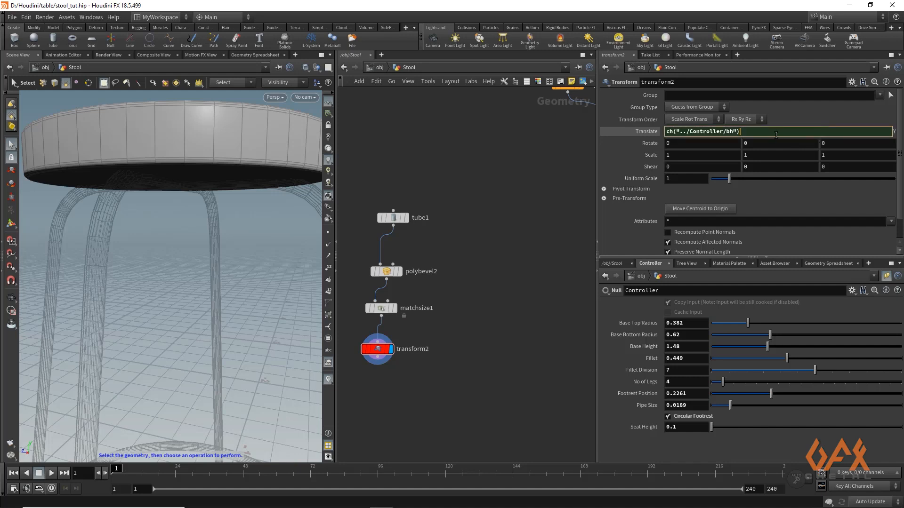
text(+)
right_click(776, 133)
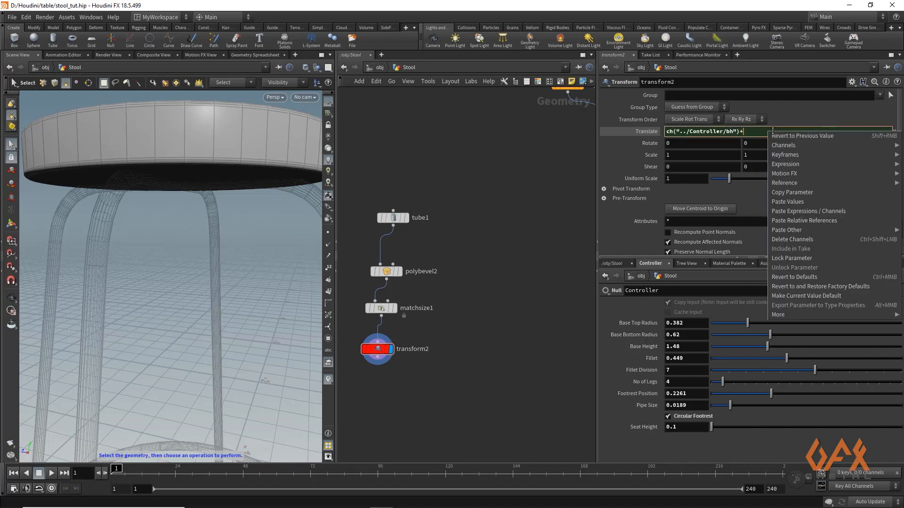
click(791, 216)
key(Return)
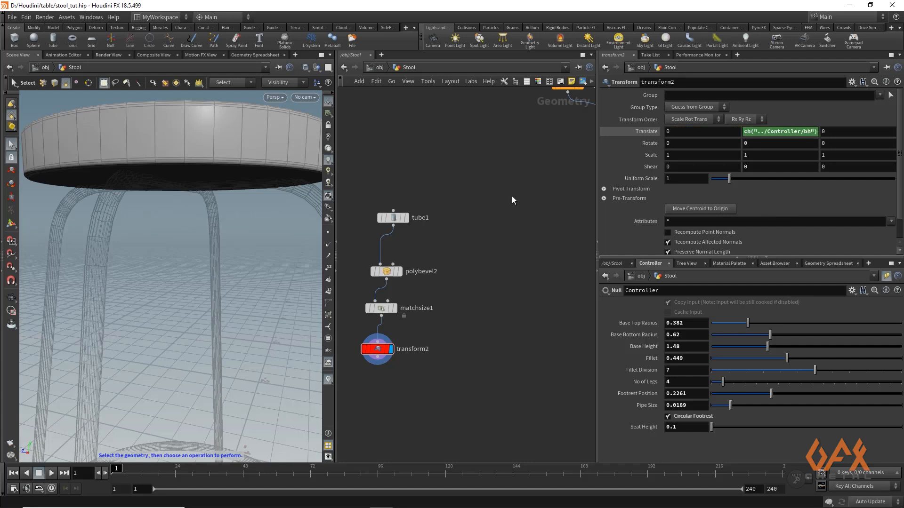
alt+drag(148, 161, 164, 163)
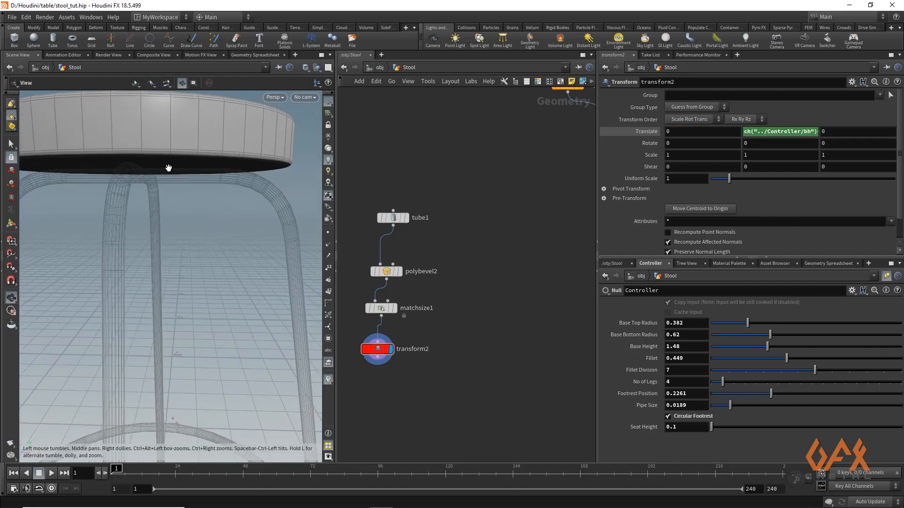
Add a Merge node in the empty network area between the seat branch and sweep1.
scroll(504, 429, up, 1)
middle_drag(505, 429, 454, 365)
scroll(453, 365, down, 2)
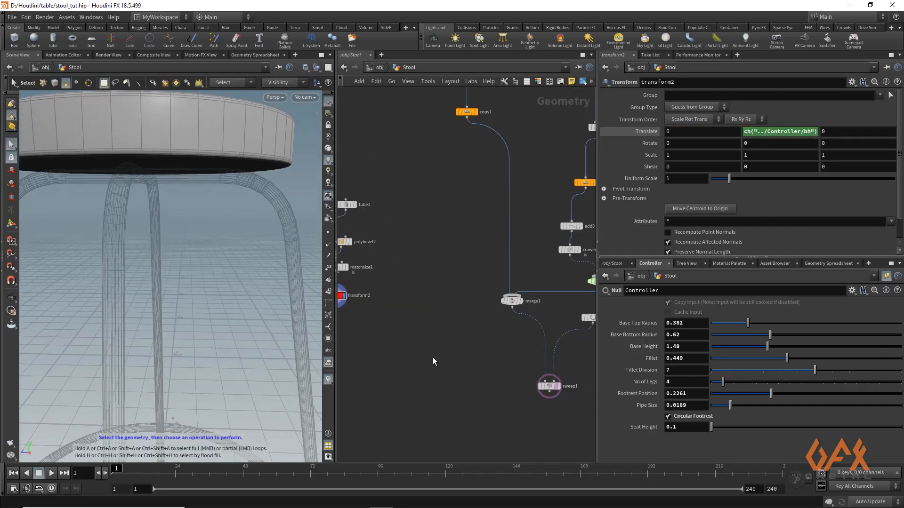
key(Tab)
text(merge)
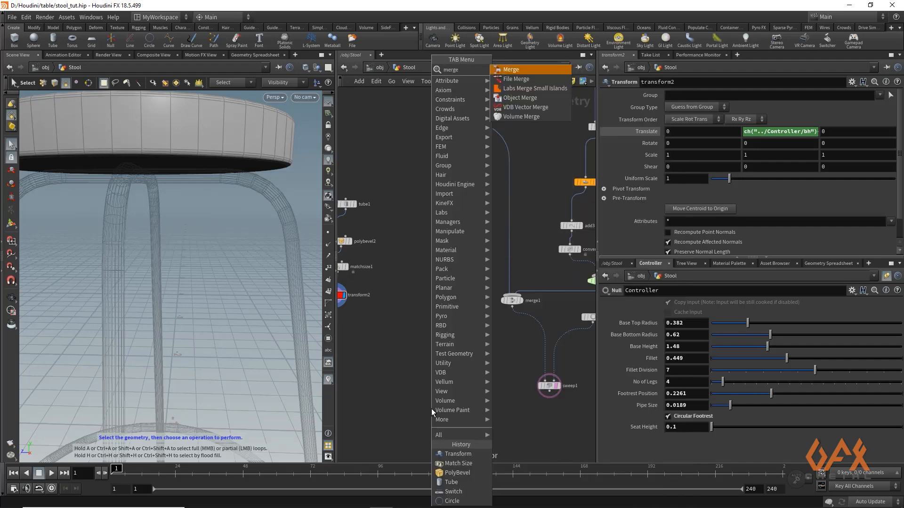
key(Return)
click(431, 408)
Connect transform2 and sweep1 into merge2 and display the merged result in the viewport.
middle_drag(410, 378, 430, 372)
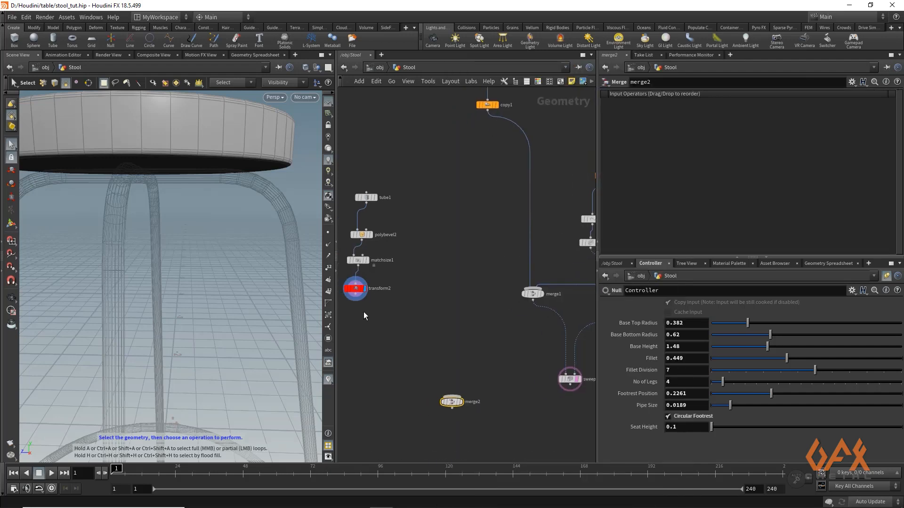
drag(356, 299, 456, 431)
drag(570, 390, 464, 426)
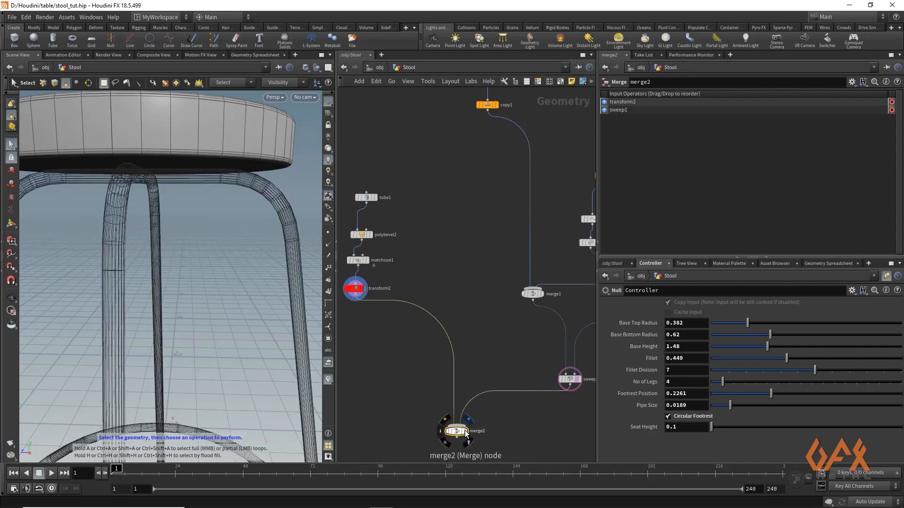
click(466, 431)
Examine the complete stool from several angles, checking how the seat sits on the pipe frame.
alt+right_drag(263, 255, 63, 255)
drag(62, 255, 142, 288)
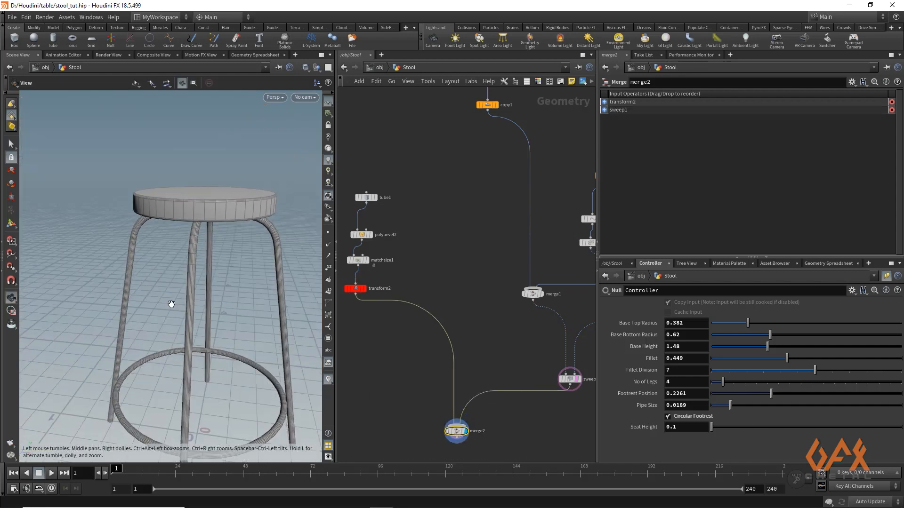
right_drag(232, 286, 102, 280)
drag(149, 308, 156, 320)
right_drag(175, 279, 236, 278)
middle_drag(181, 308, 179, 289)
mouse_move(179, 289)
mouse_down()
mouse_move(208, 292)
mouse_move(184, 284)
mouse_up()
middle_drag(212, 294, 188, 285)
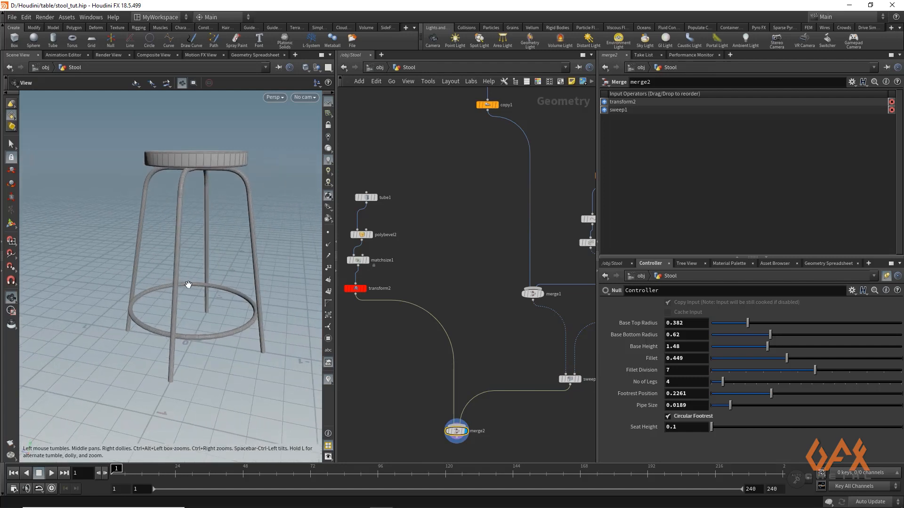
drag(188, 285, 192, 293)
Set the Controller's Pipe Size to 0.0216, Base Top Radius 0.362, Base Bottom Radius 0.66, Base Height 1.32, Fillet 0.48 and No of Legs 5.
drag(713, 427, 733, 407)
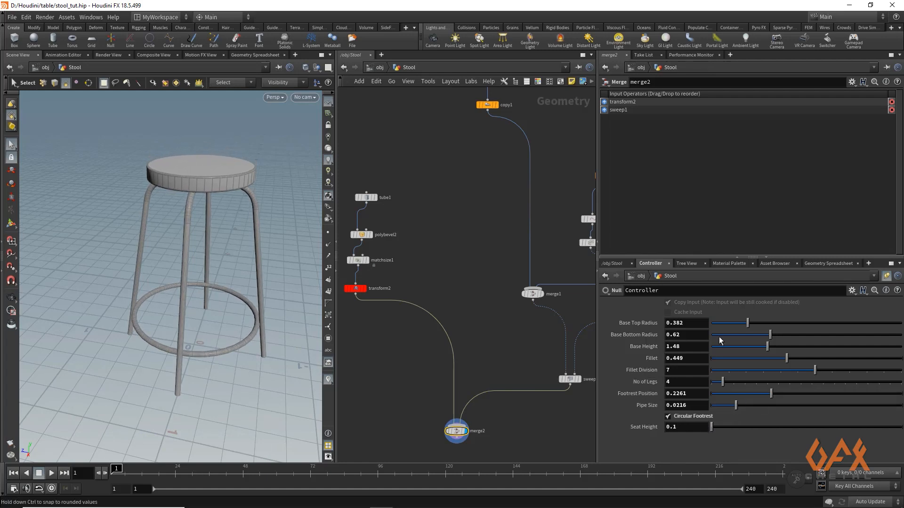
drag(744, 326, 798, 361)
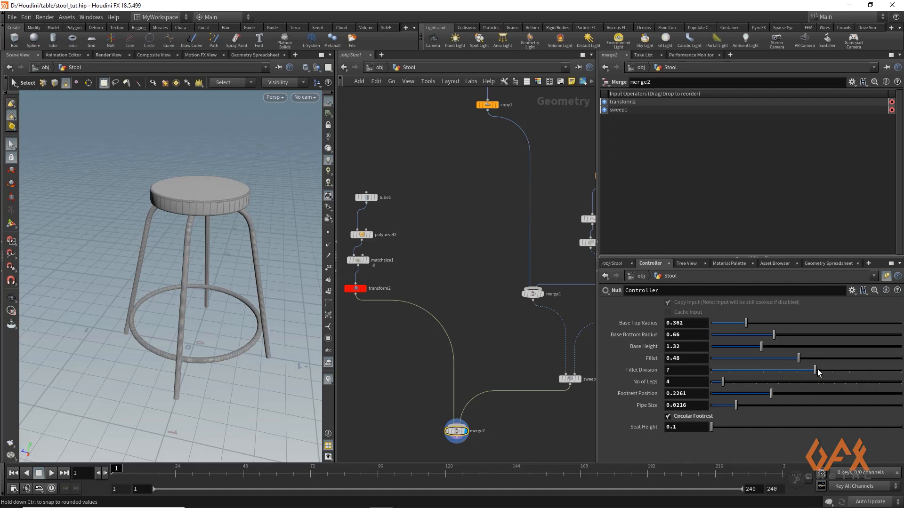
mouse_move(727, 383)
mouse_down()
mouse_move(704, 382)
mouse_move(733, 382)
mouse_up()
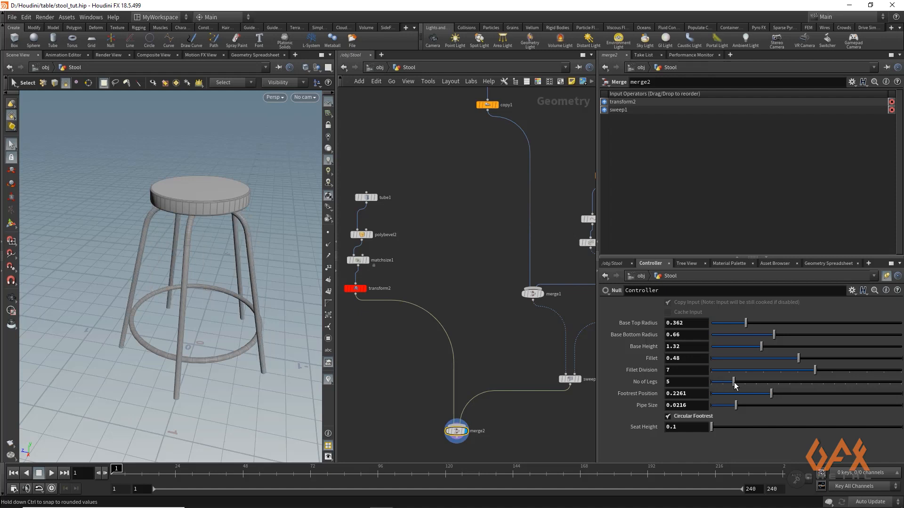
Test the Controller's Circular Footrest toggle and set Footrest Position to 0.3918.
click(668, 417)
drag(773, 394, 849, 390)
mouse_move(170, 343)
alt+mouse_down()
mouse_move(143, 339)
mouse_move(183, 343)
alt+mouse_up()
drag(155, 298, 206, 354)
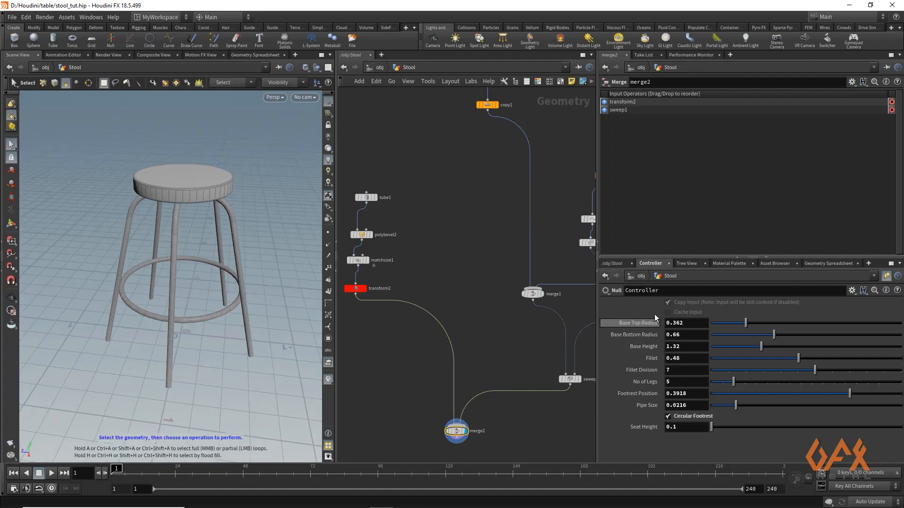